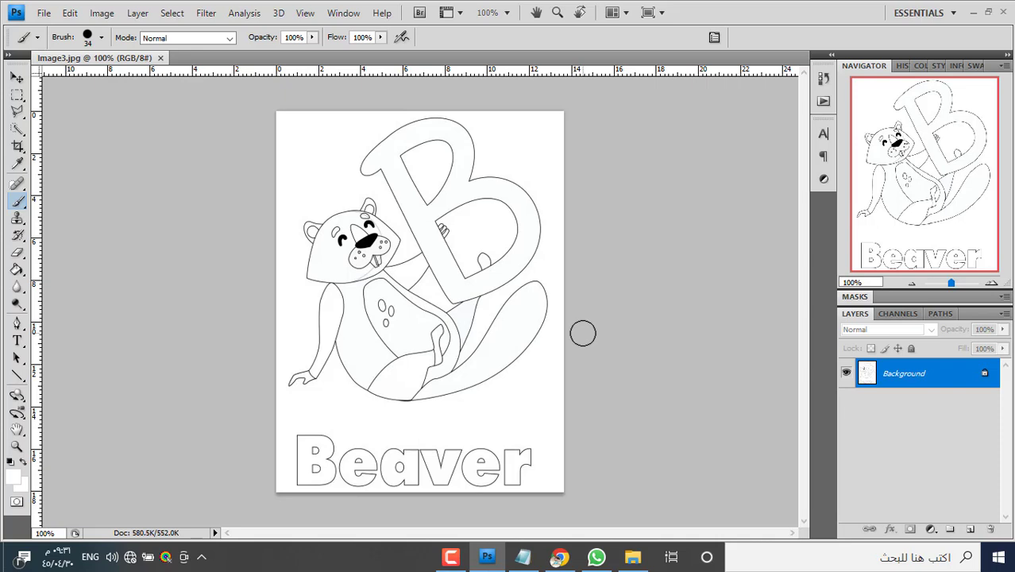
Darken the beaver line art with Levels, setting the RGB input levels to 17, 0.84 and 234.
key(ctrl+l)
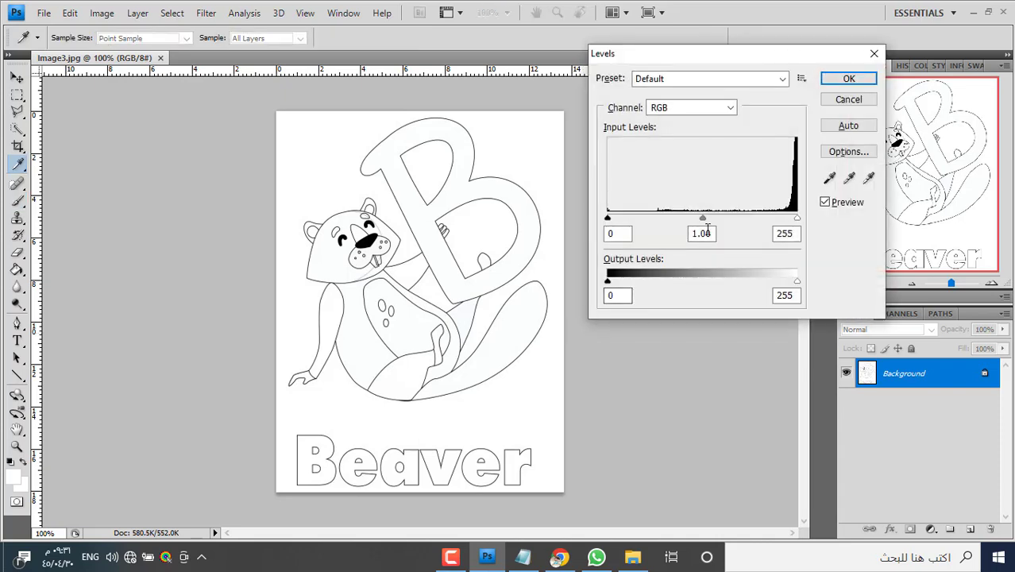
drag(796, 218, 781, 223)
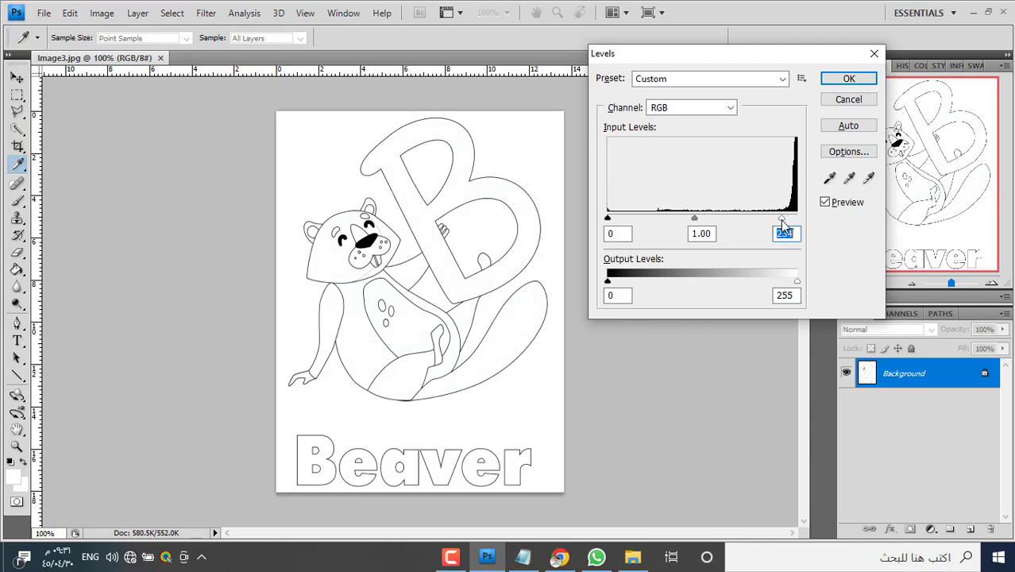
drag(695, 219, 704, 220)
drag(607, 220, 620, 220)
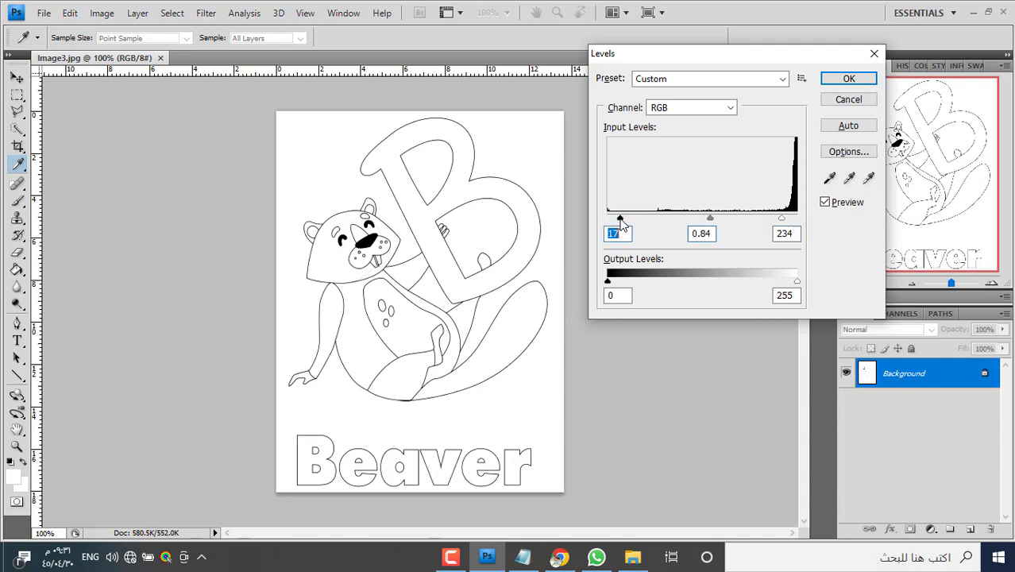
click(854, 79)
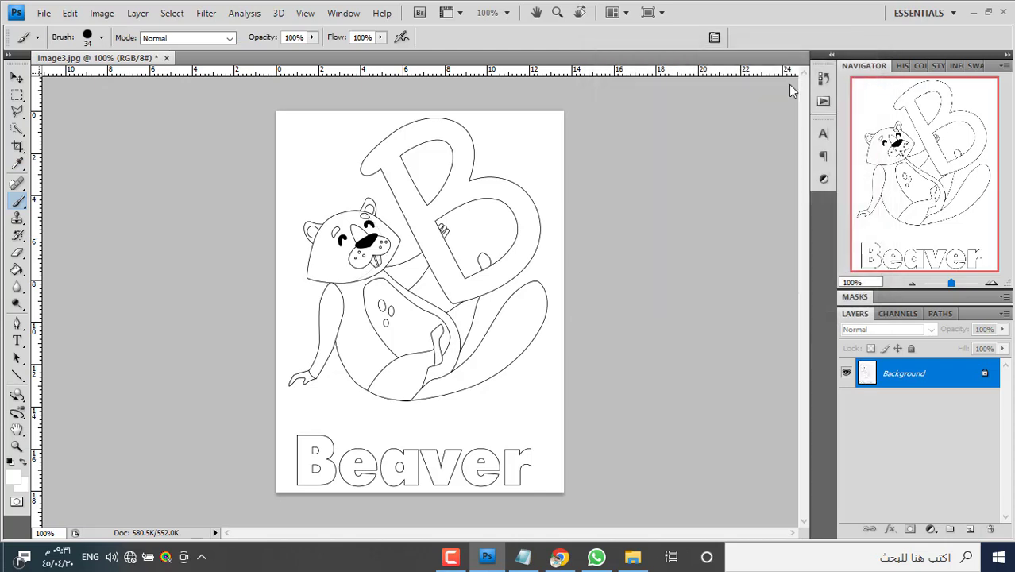
Close Image3.jpg and save its changes as a Progressive JPEG at Maximum quality 12 with 3 scans.
click(166, 59)
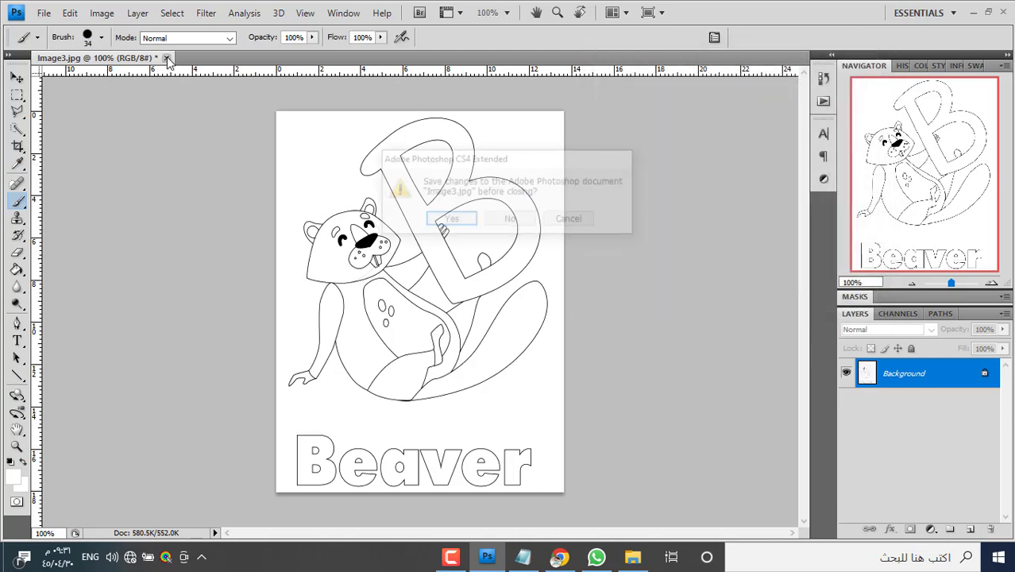
click(469, 226)
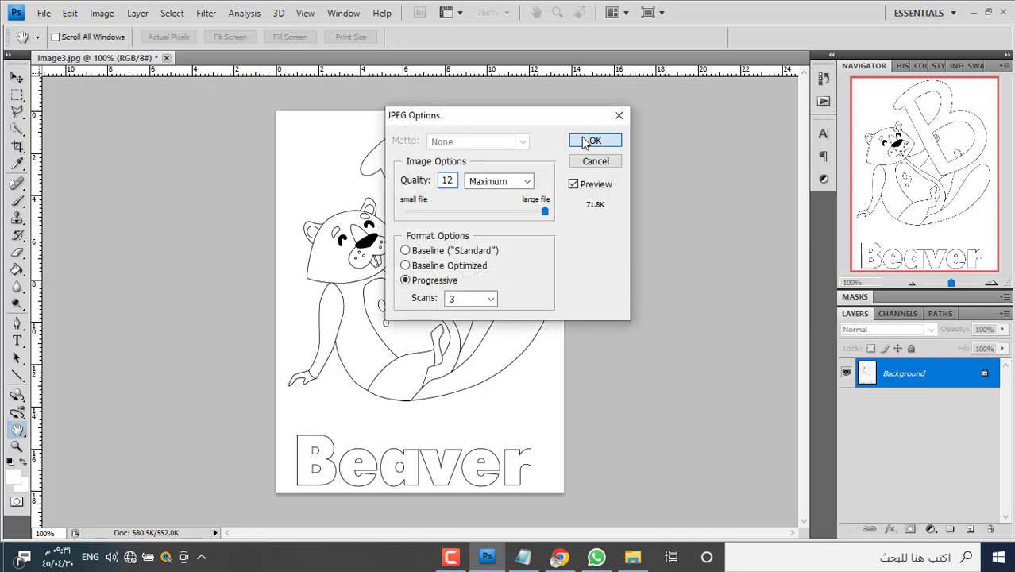
click(587, 140)
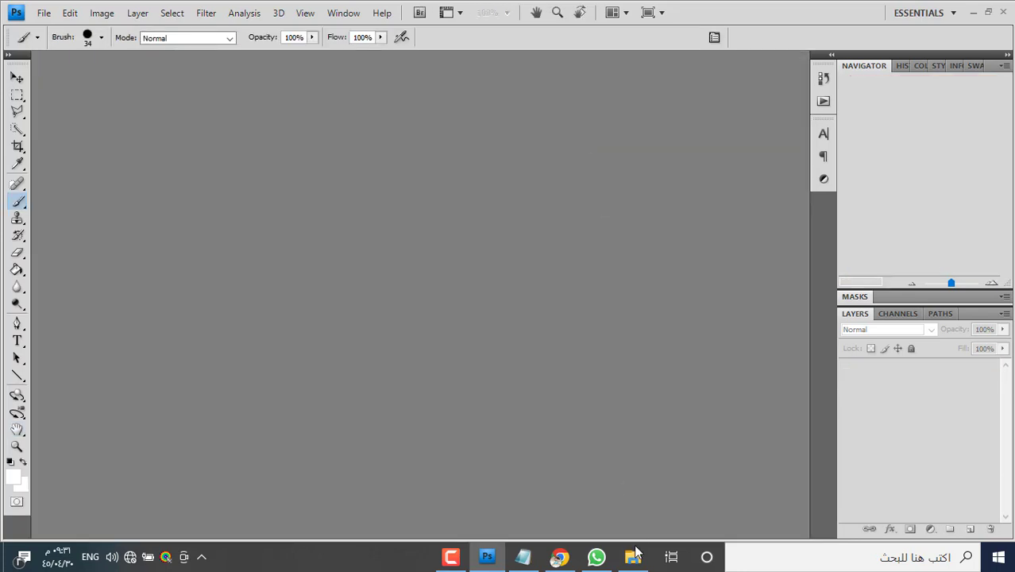
Switch to the File Explorer window with the colouring book images and open Image4 in Photoshop.
click(635, 549)
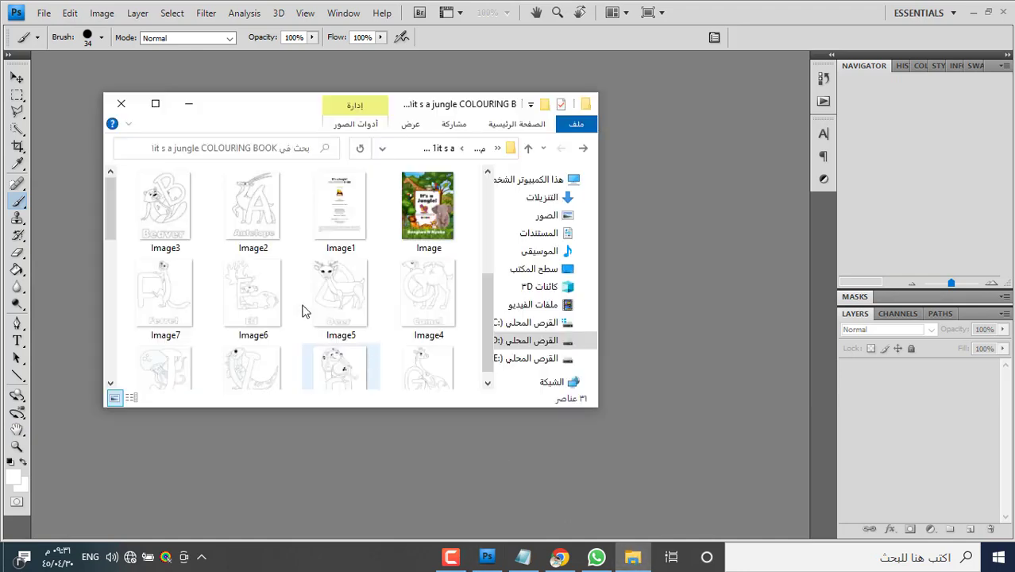
click(427, 293)
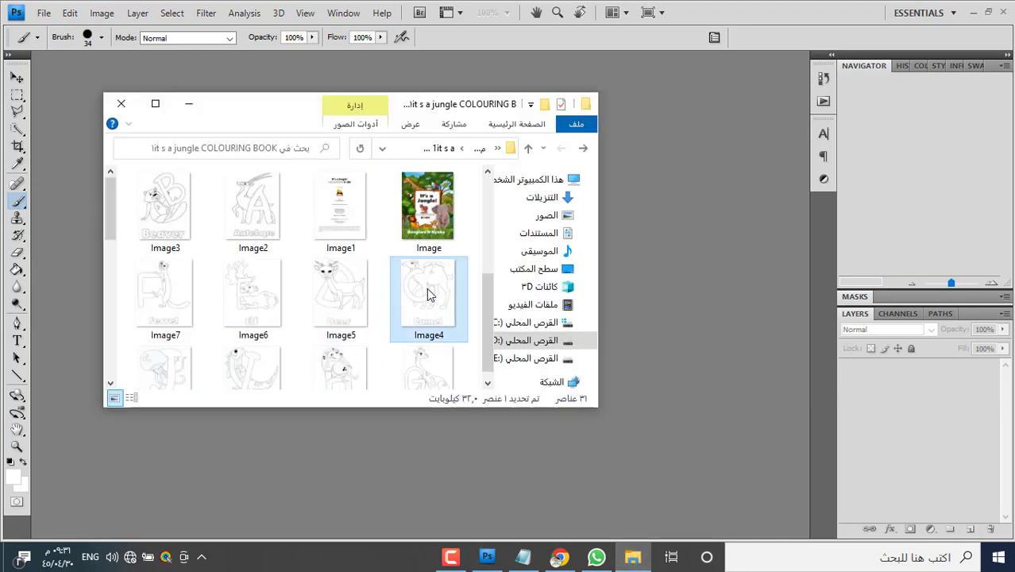
drag(427, 294, 663, 277)
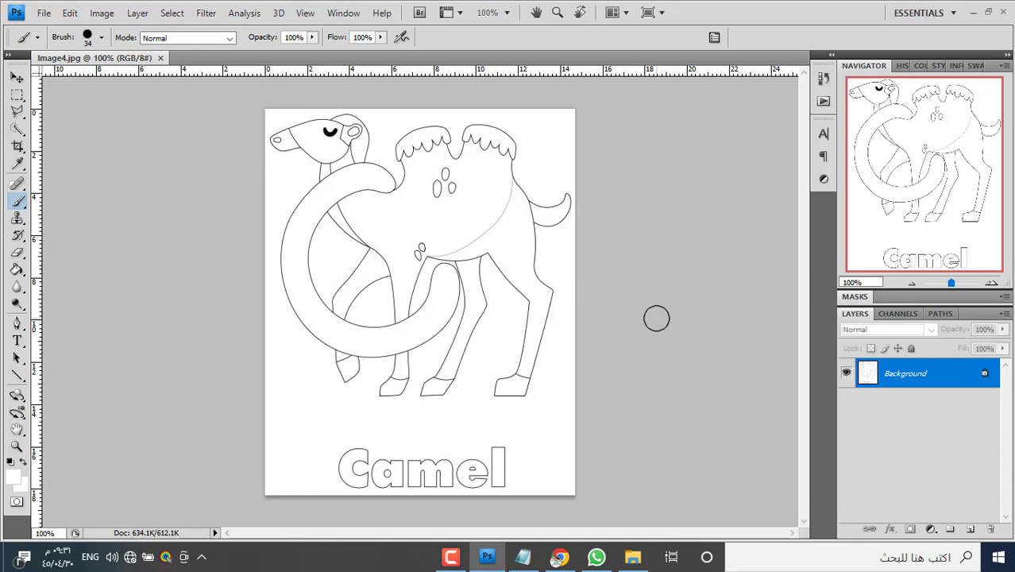
Darken the camel line art with Levels, setting white input to 227 and midtones to 0.79, and raising the black input slightly.
key(ctrl+l)
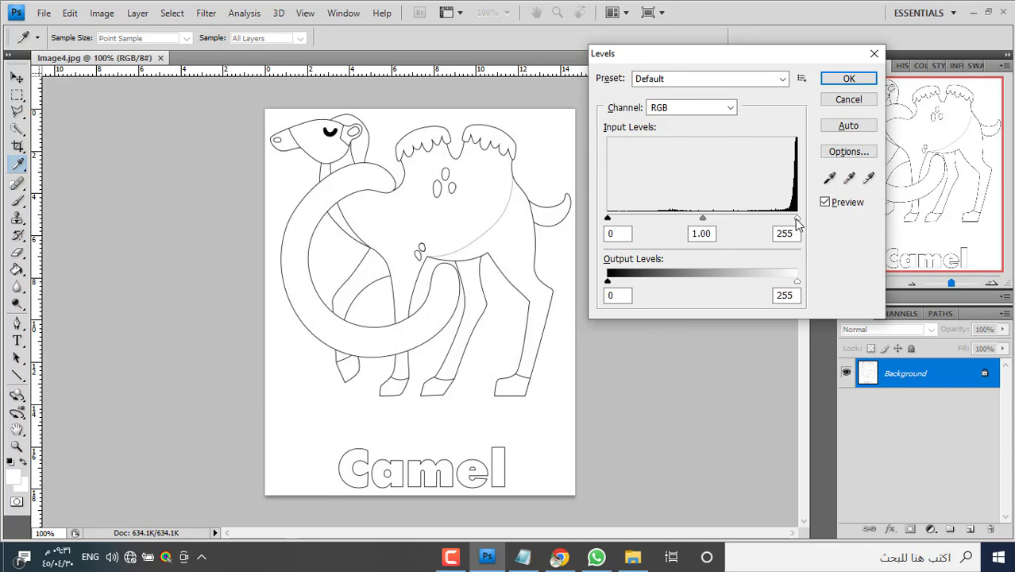
drag(795, 220, 777, 222)
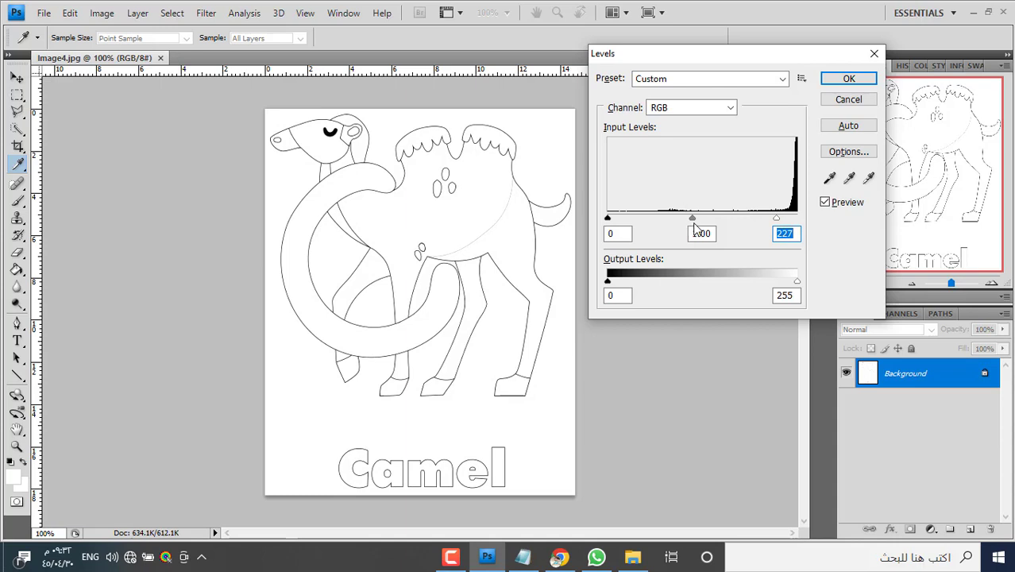
drag(694, 222, 707, 224)
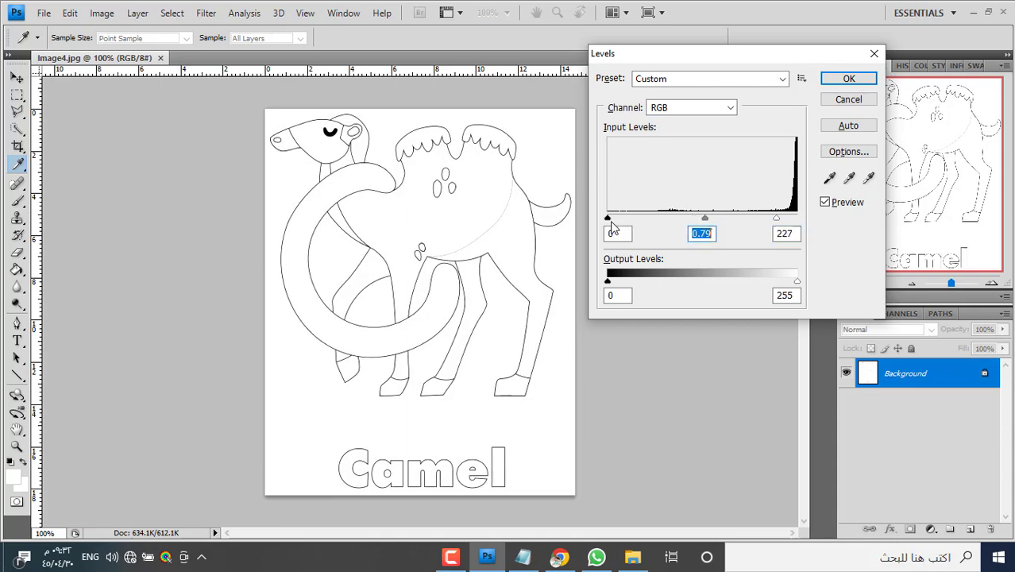
drag(608, 221, 622, 221)
click(843, 81)
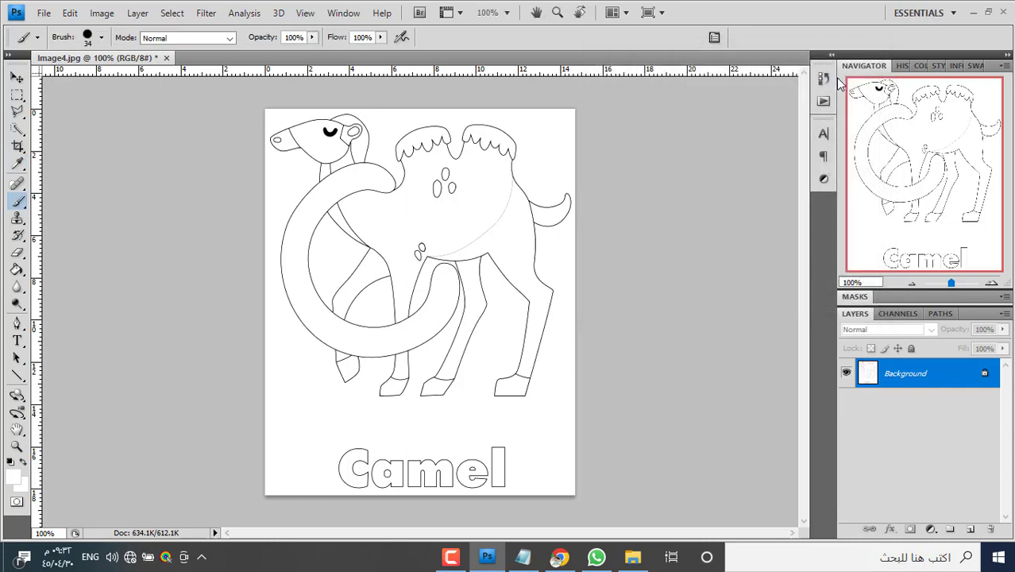
Close Image4.jpg and save its changes, accepting the JPEG options.
click(166, 58)
click(451, 223)
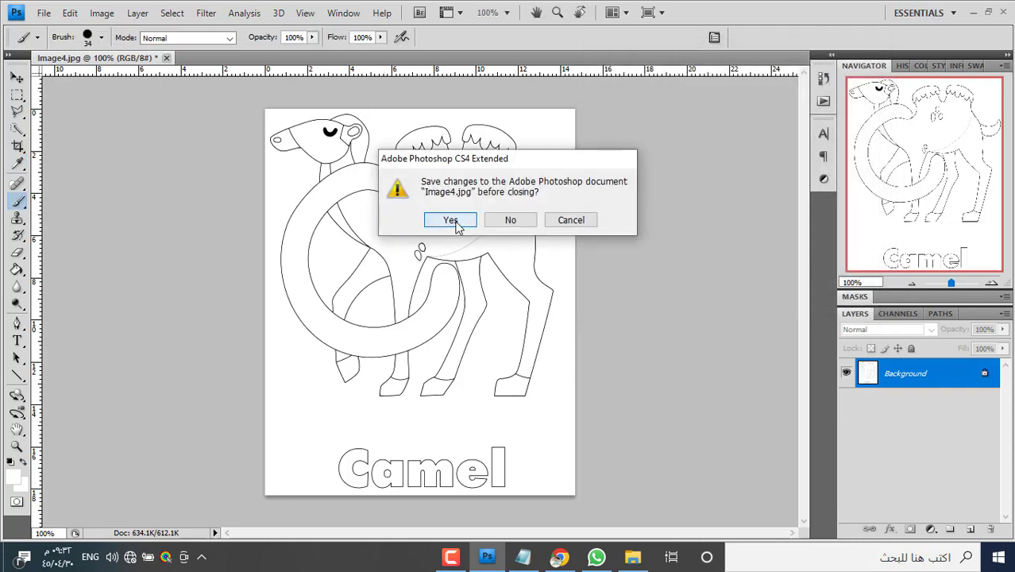
click(593, 142)
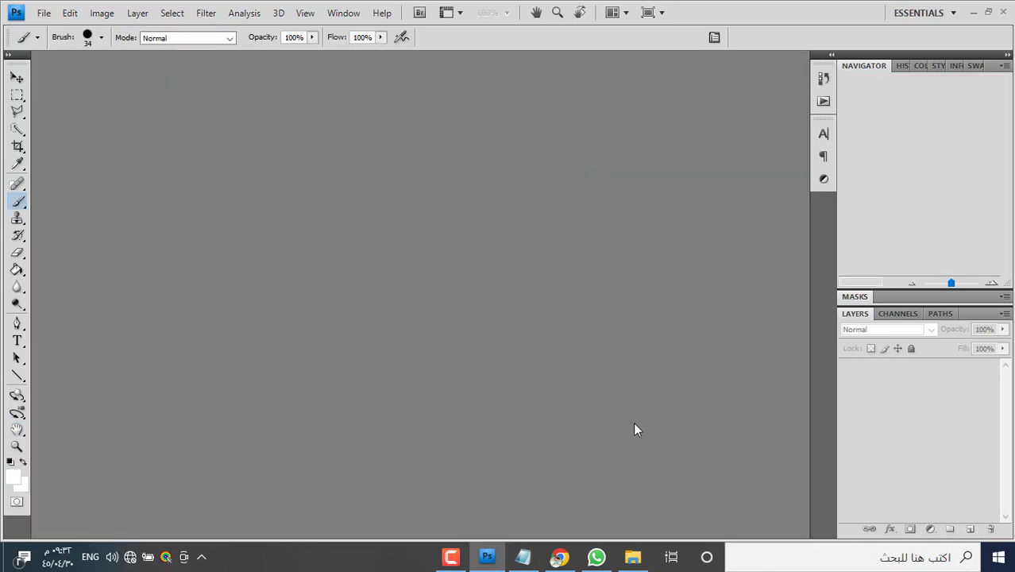
Switch to the File Explorer window with the colouring book images and open Image5 in Photoshop.
click(633, 559)
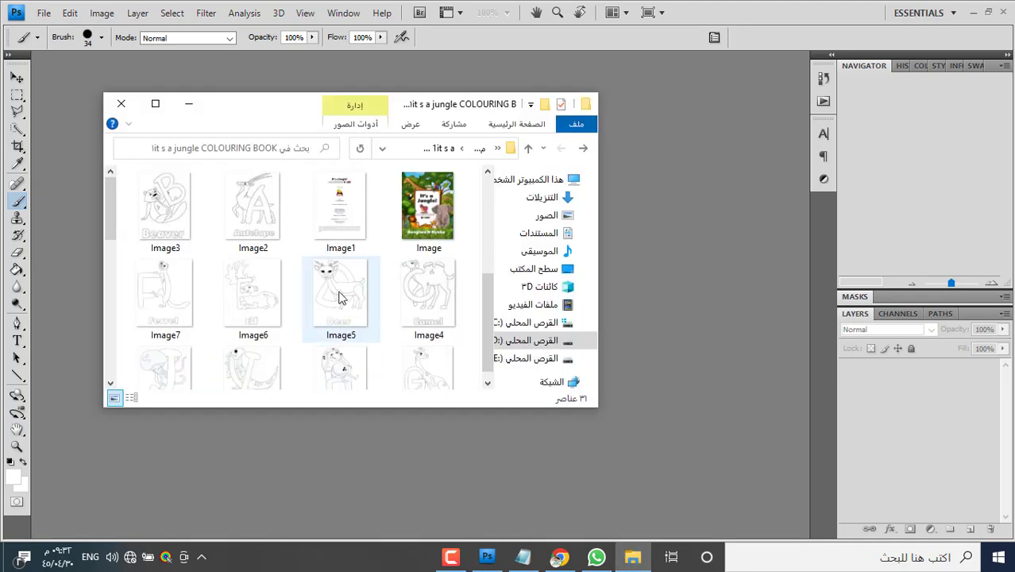
drag(339, 295, 422, 448)
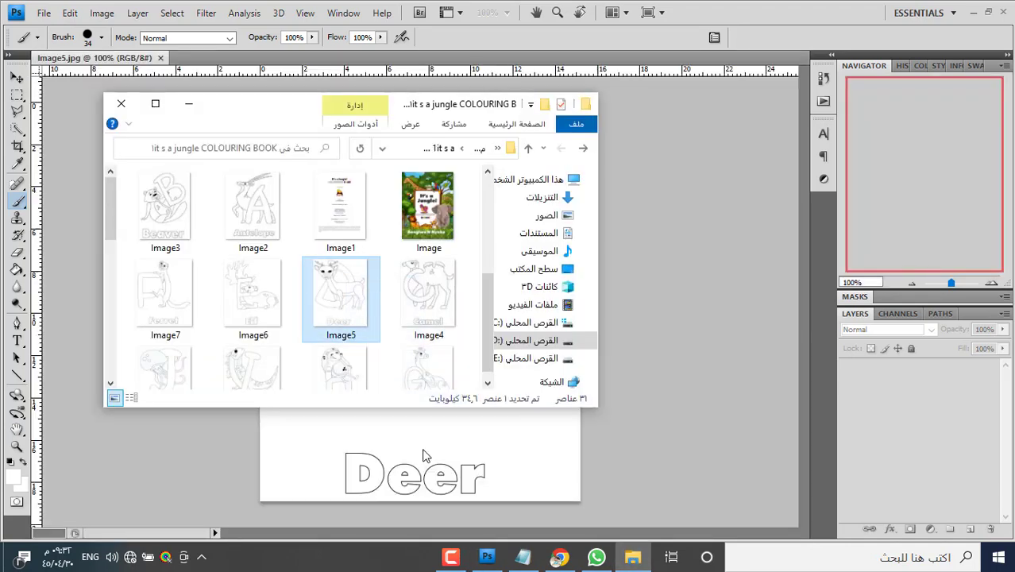
click(674, 383)
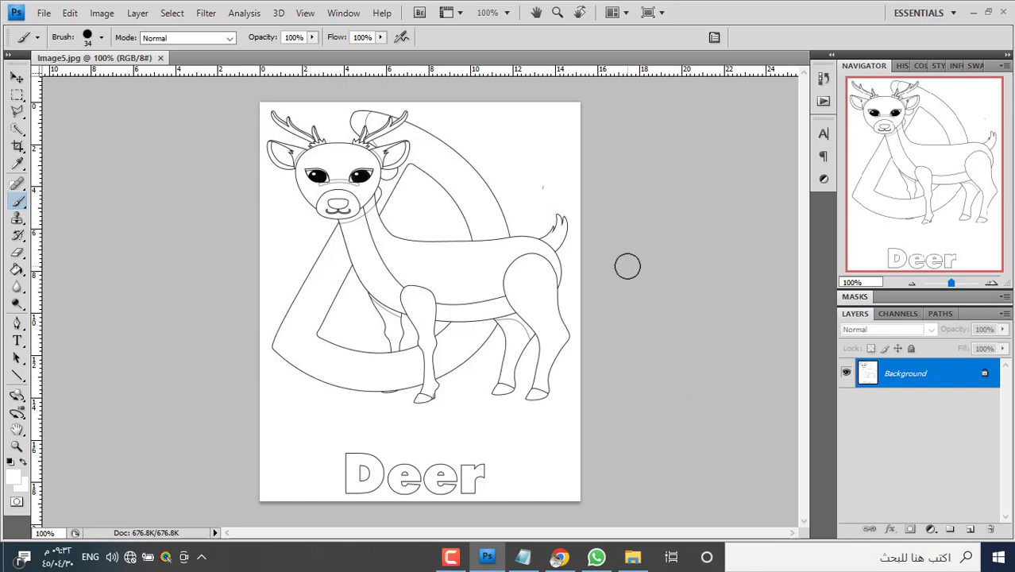
Darken the deer line art with Levels, setting the RGB input levels to 15, 0.85 and 241.
key(ctrl+l)
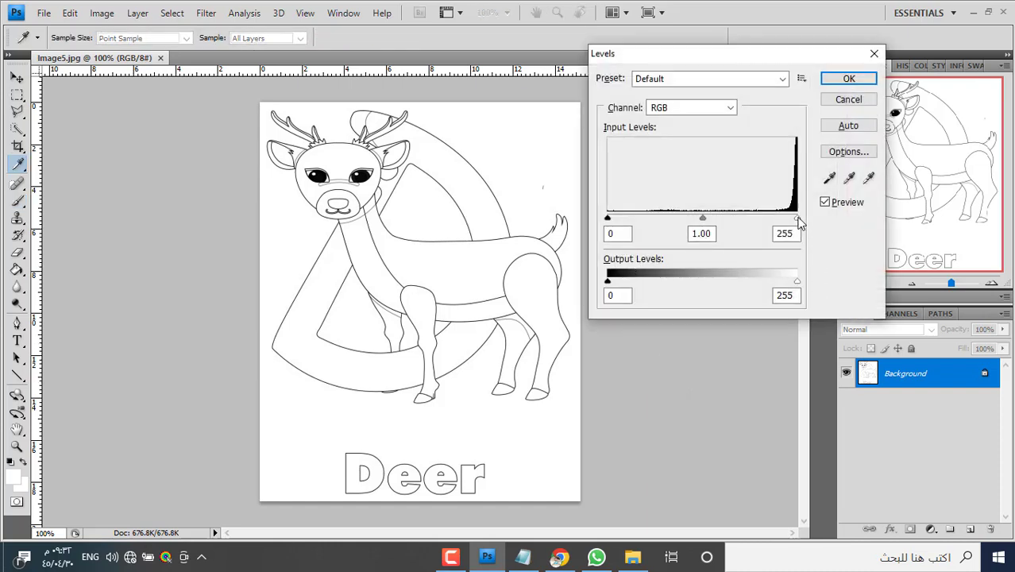
drag(796, 219, 787, 219)
drag(697, 216, 706, 218)
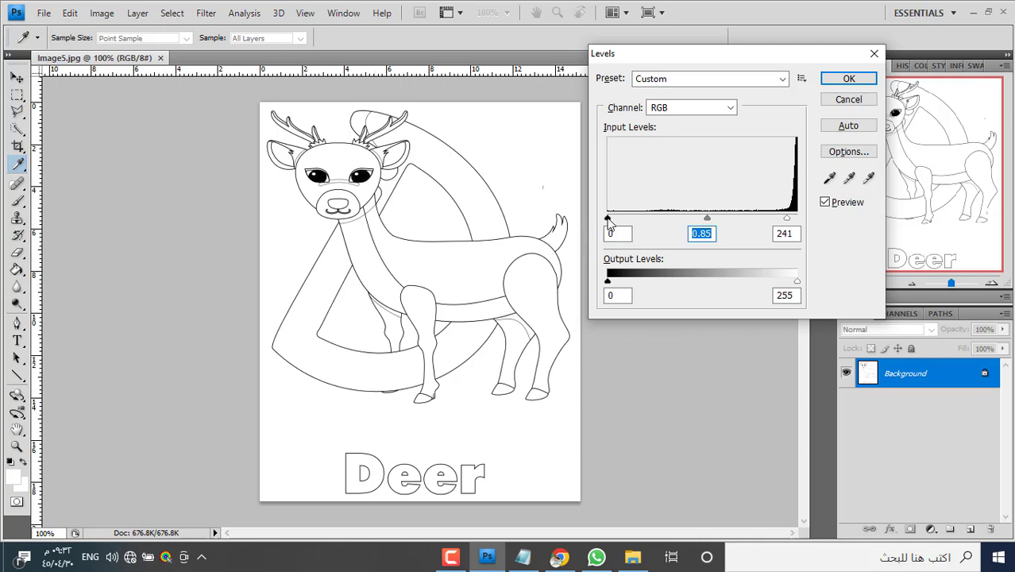
drag(608, 221, 619, 223)
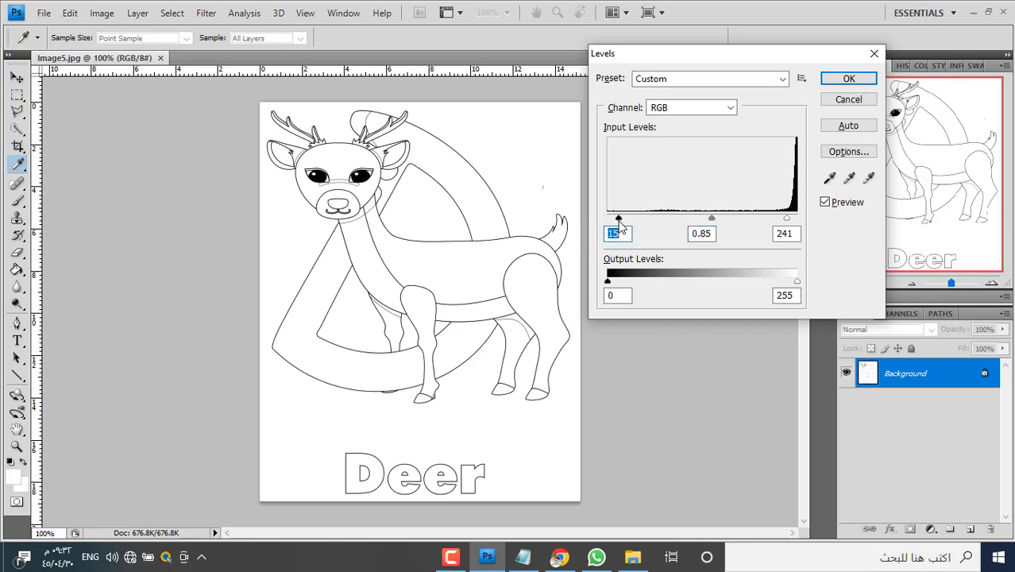
click(848, 79)
key(b)
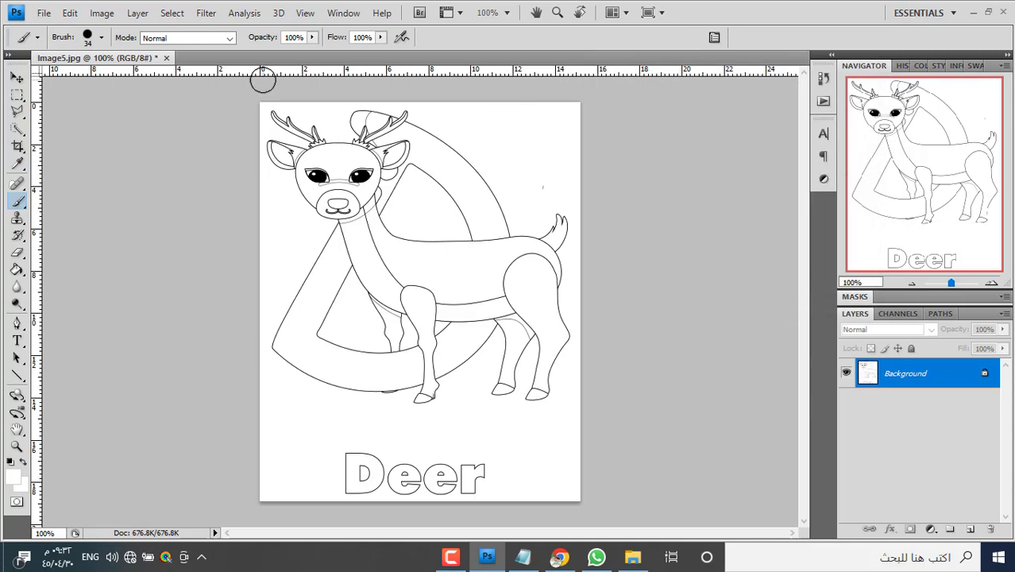
Close Image5.jpg and save its changes as a Progressive JPEG at Maximum quality 12 with 3 scans.
click(166, 58)
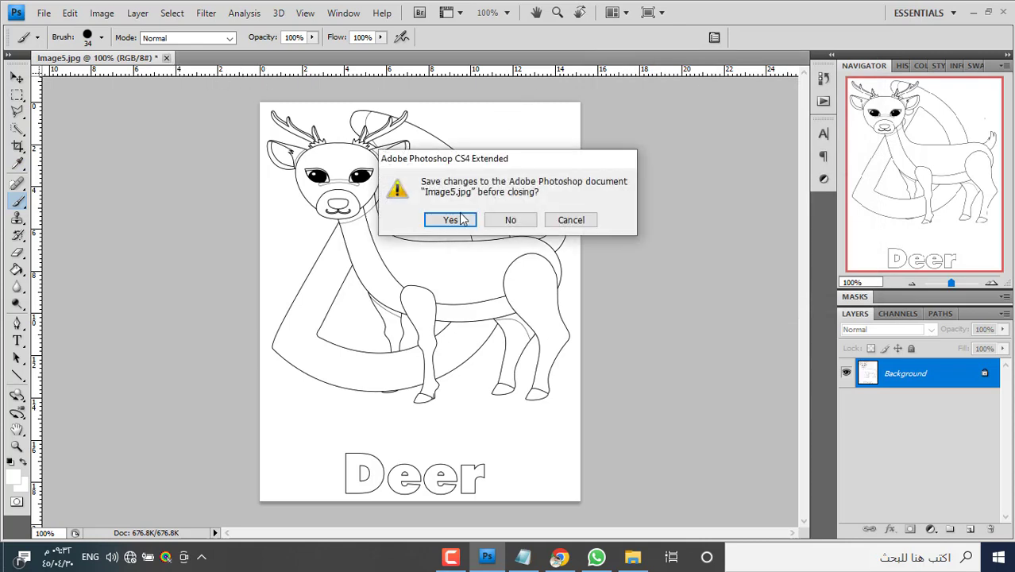
click(450, 220)
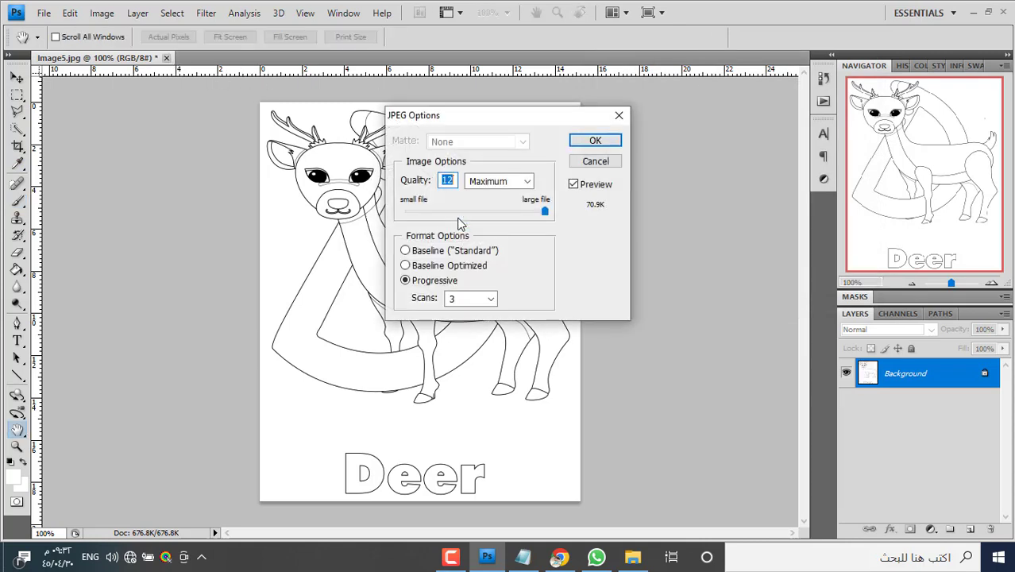
click(587, 141)
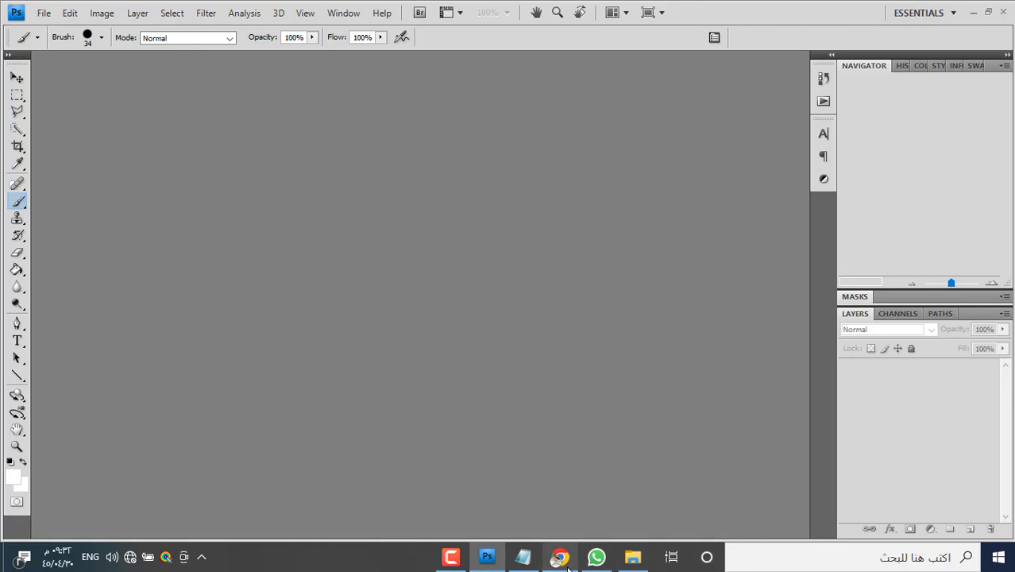
Switch to the File Explorer window with the colouring book images and open Image6 in Photoshop.
mouse_move(567, 569)
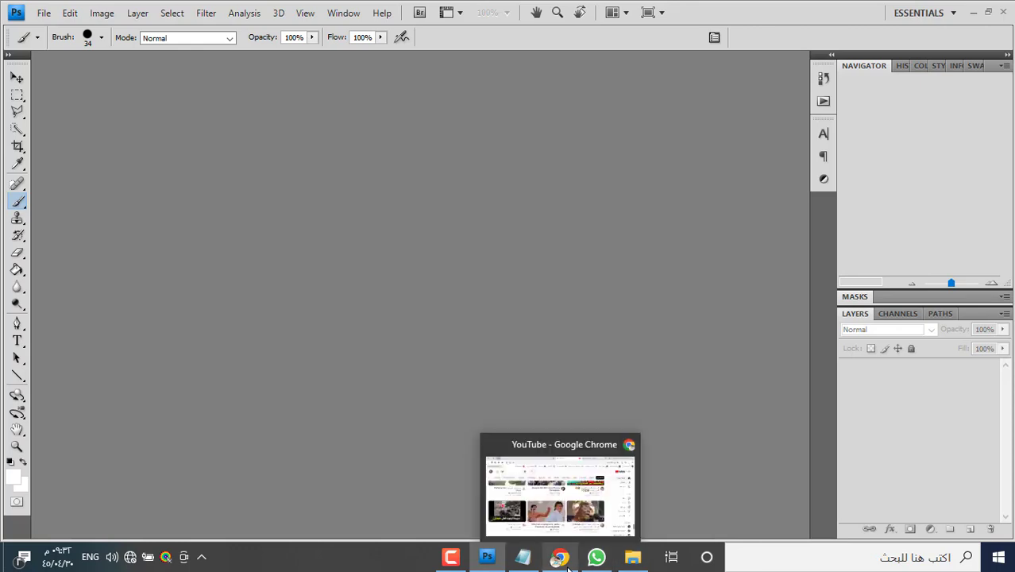
click(633, 559)
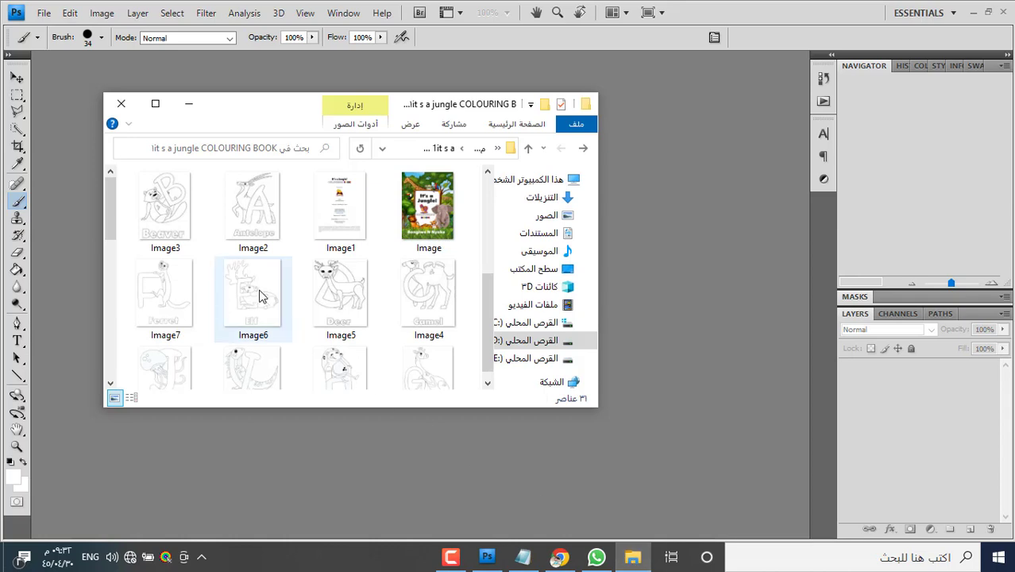
drag(260, 289, 331, 432)
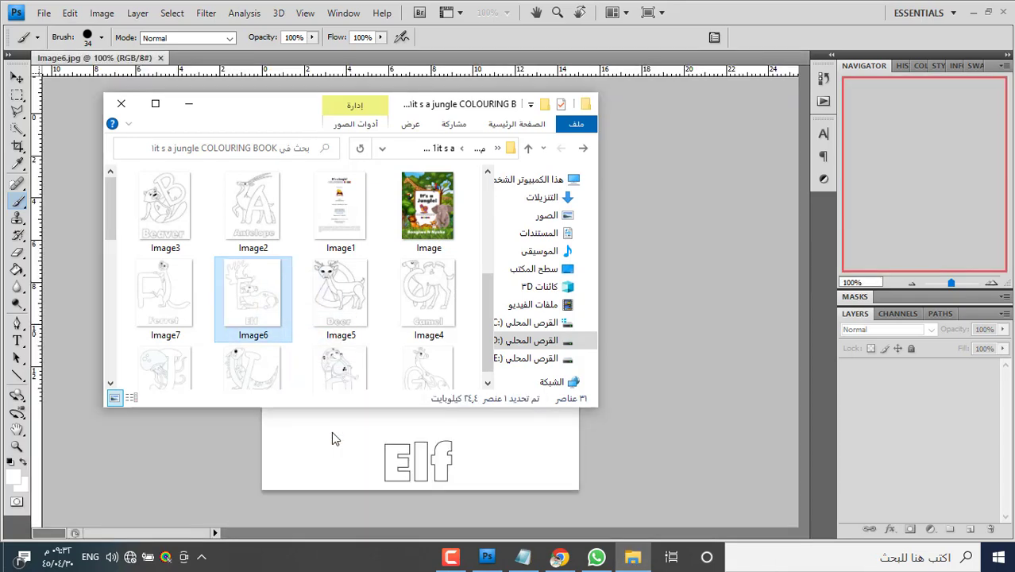
click(693, 373)
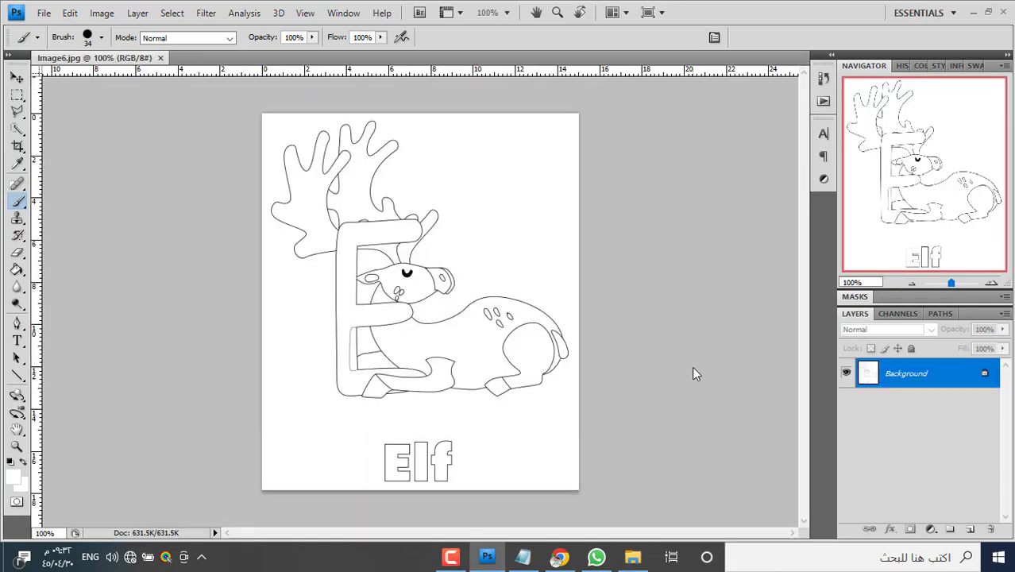
Darken the elk line art with Levels, setting the RGB input levels to 83, 0.47 and 240.
key(ctrl+l)
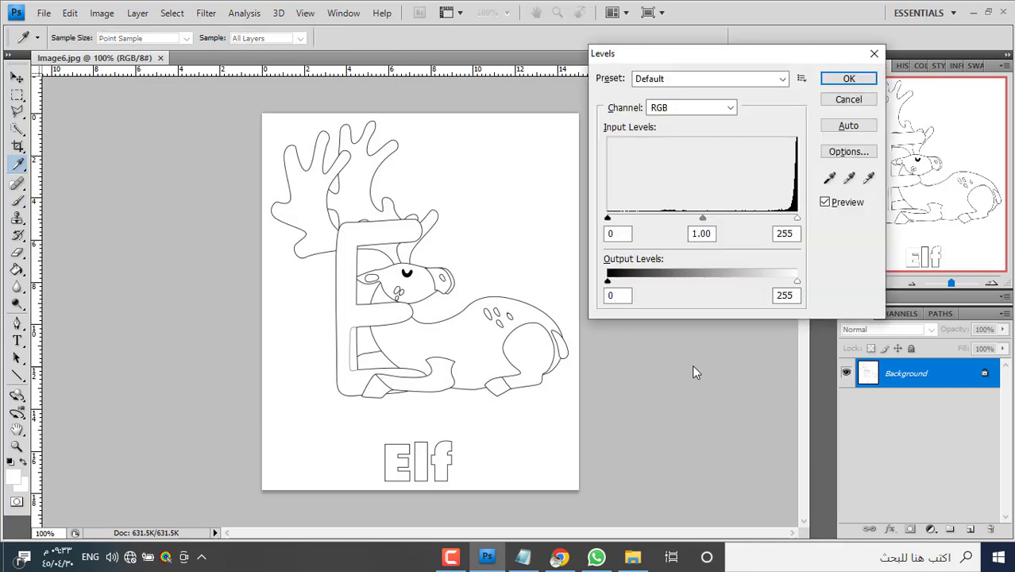
drag(797, 219, 786, 220)
drag(698, 218, 709, 219)
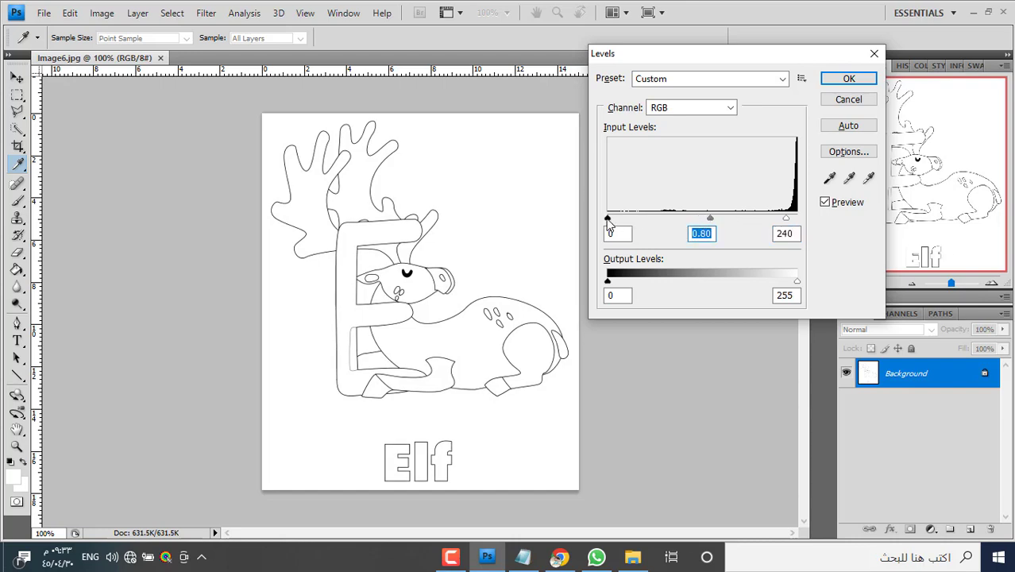
drag(608, 220, 657, 220)
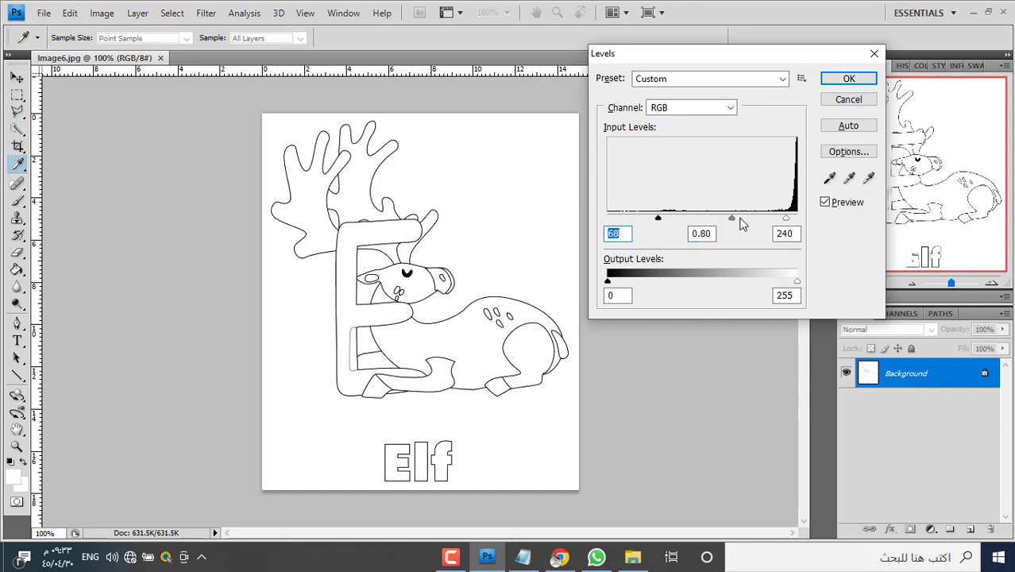
drag(731, 218, 752, 220)
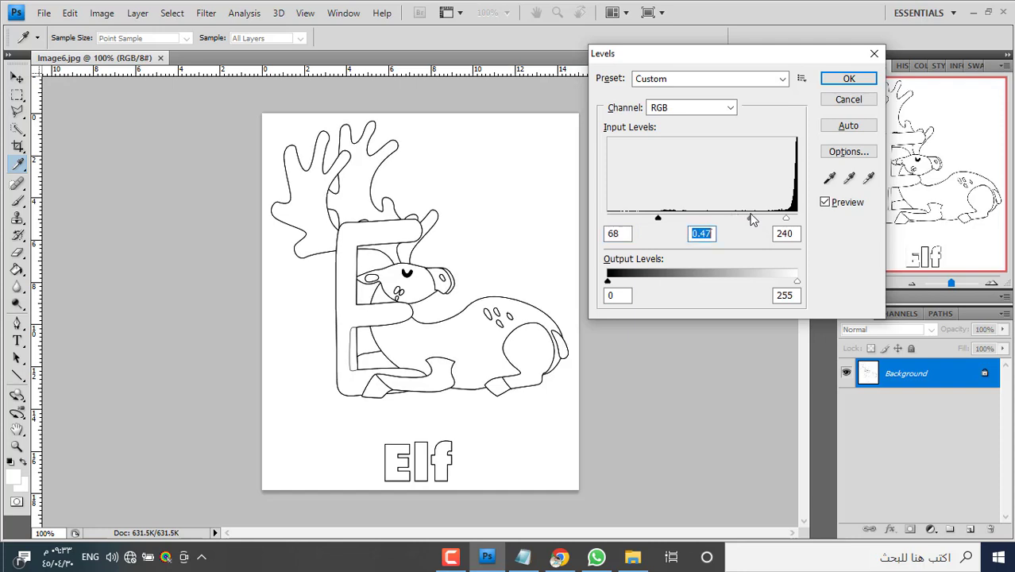
drag(657, 220, 669, 222)
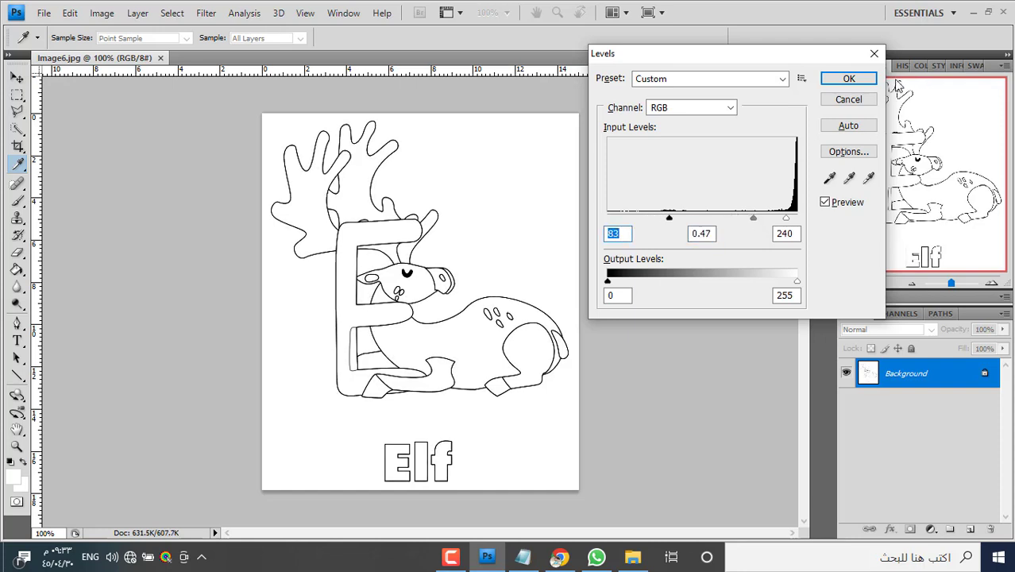
click(867, 82)
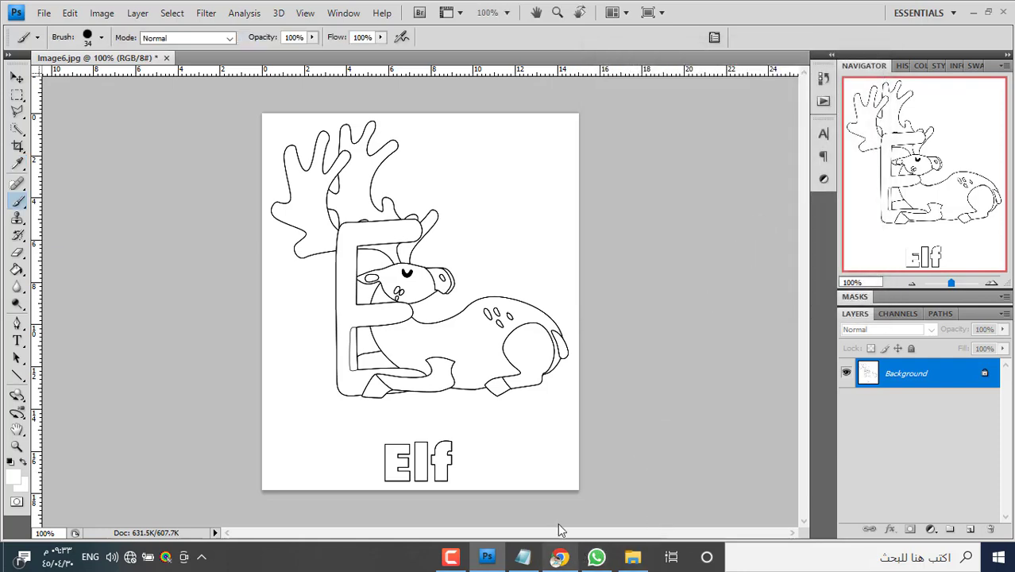
Close Image6.jpg and save its changes, accepting the JPEG options.
click(166, 58)
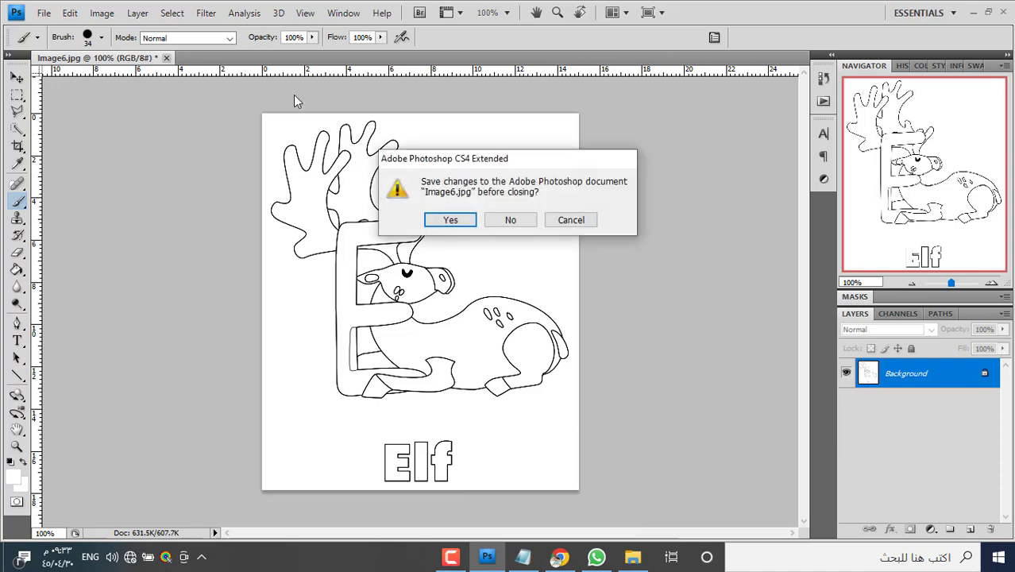
click(452, 222)
click(593, 142)
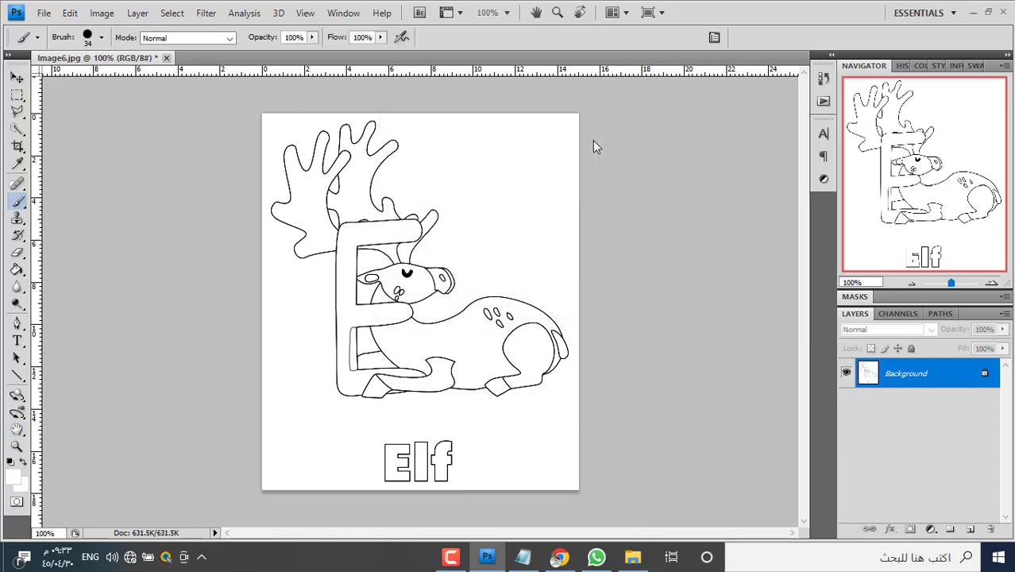
Switch to the File Explorer window with the colouring book images and open Image7 in Photoshop.
click(633, 557)
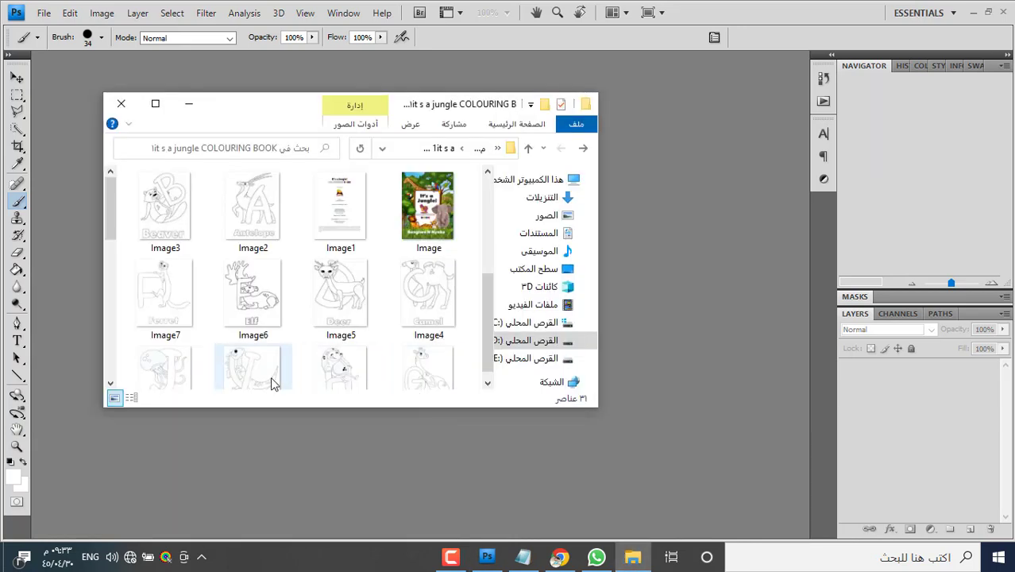
drag(166, 304, 280, 458)
click(629, 363)
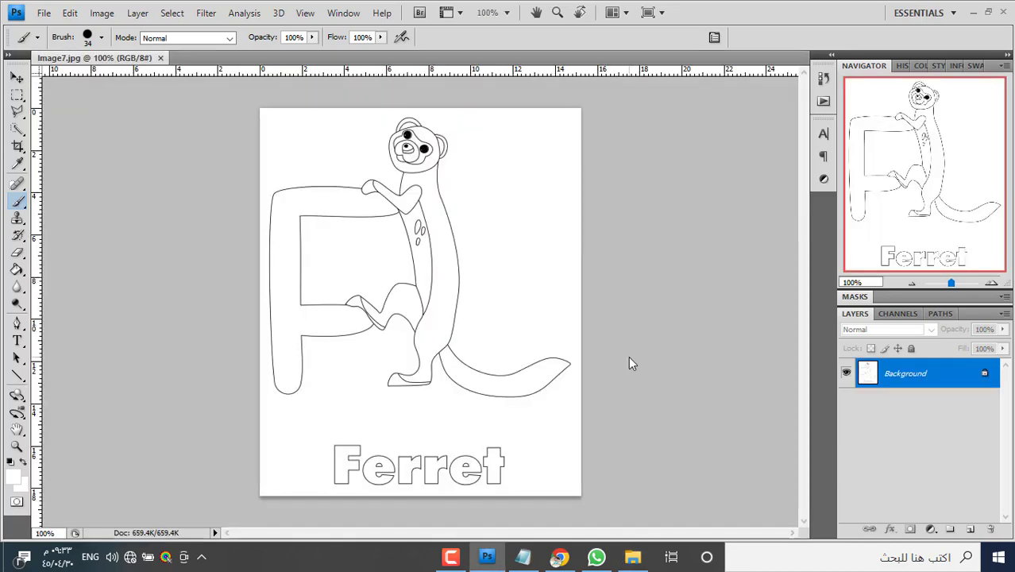
Darken the ferret line art with Levels, setting the RGB input levels to 46, 0.65 and 233.
key(ctrl+l)
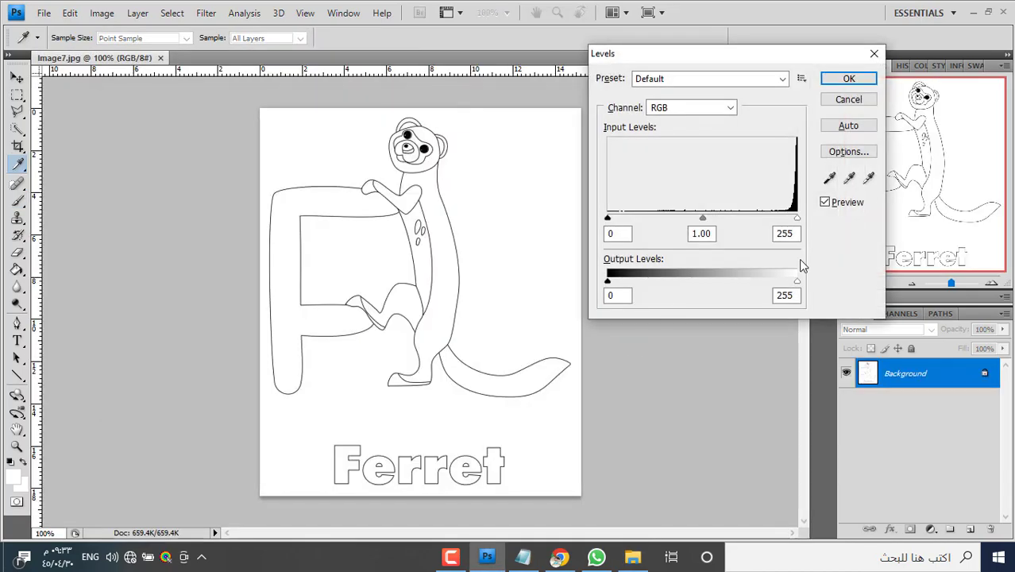
drag(798, 220, 780, 218)
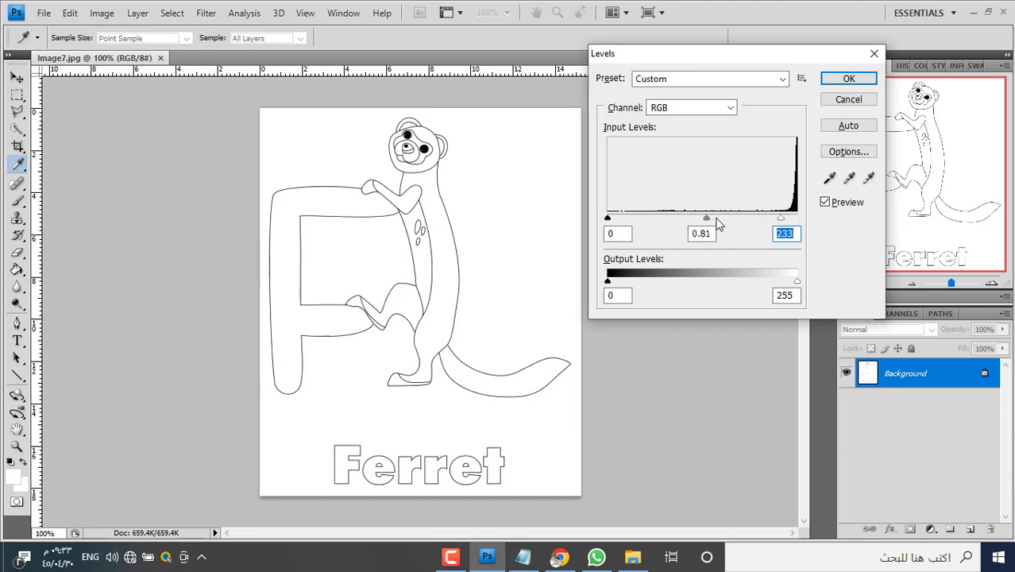
drag(706, 218, 718, 219)
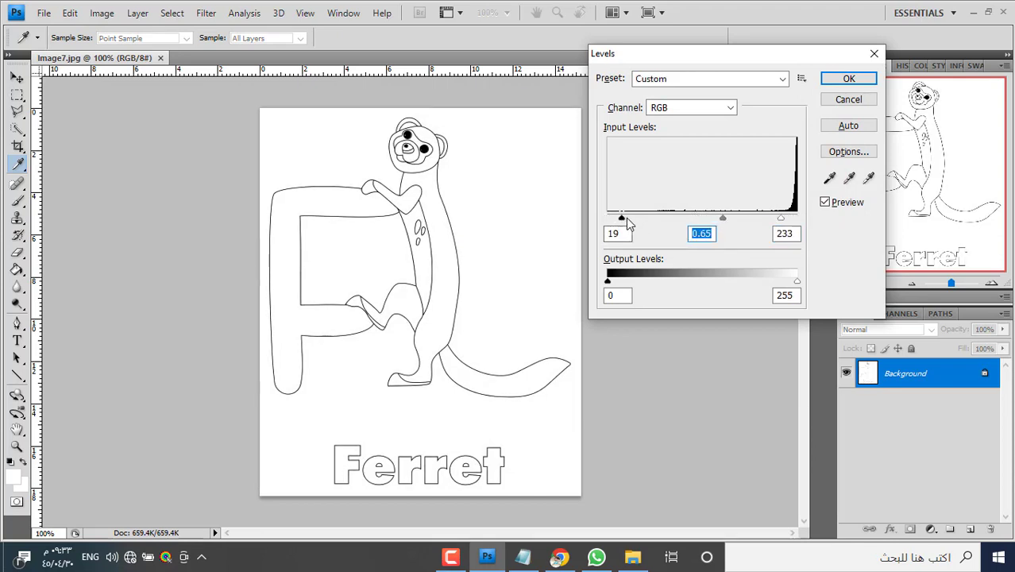
drag(626, 217, 641, 220)
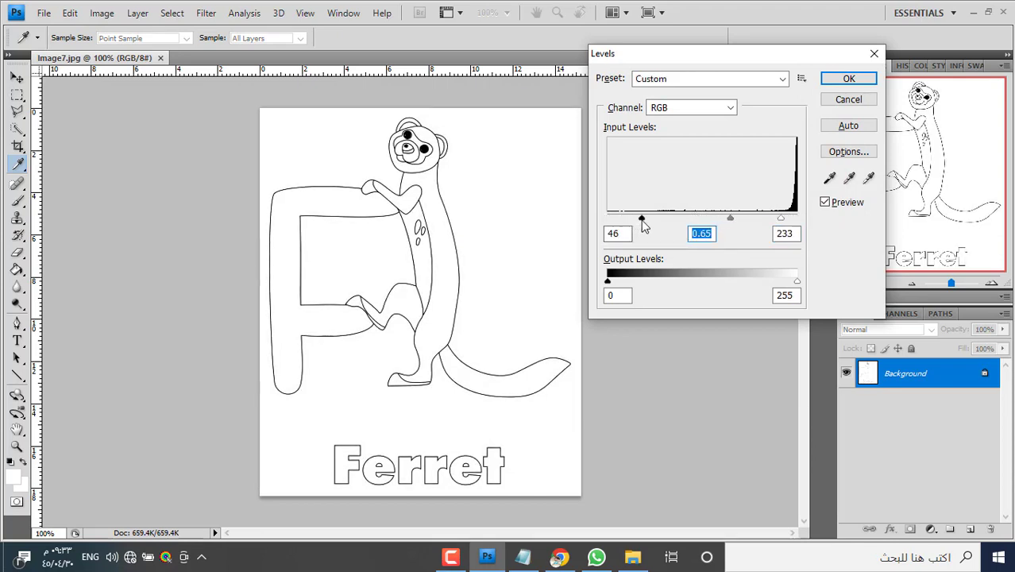
click(847, 78)
key(b)
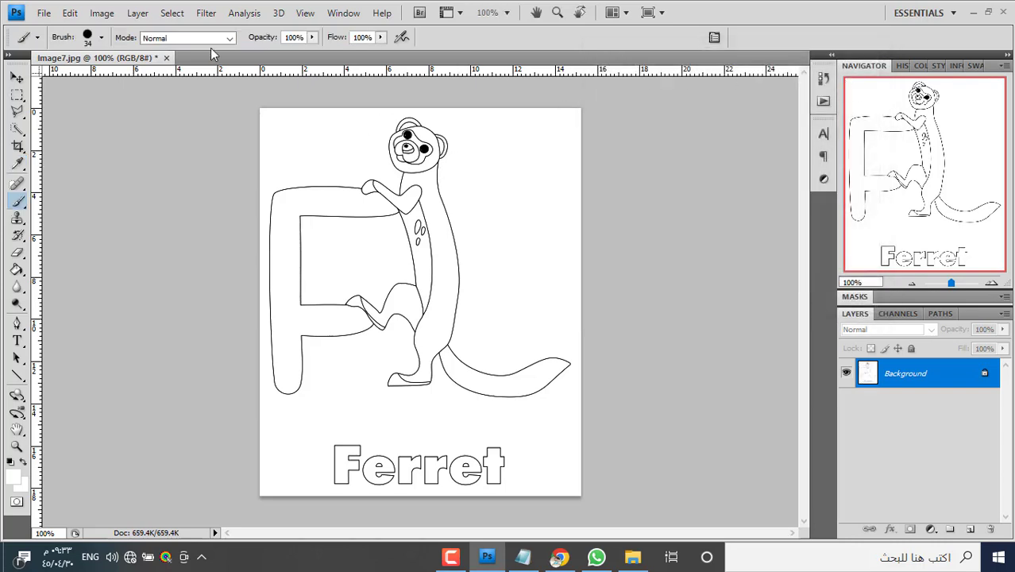
Close Image7.jpg and save its changes as a Progressive JPEG at Maximum quality 12 with 3 scans.
click(166, 57)
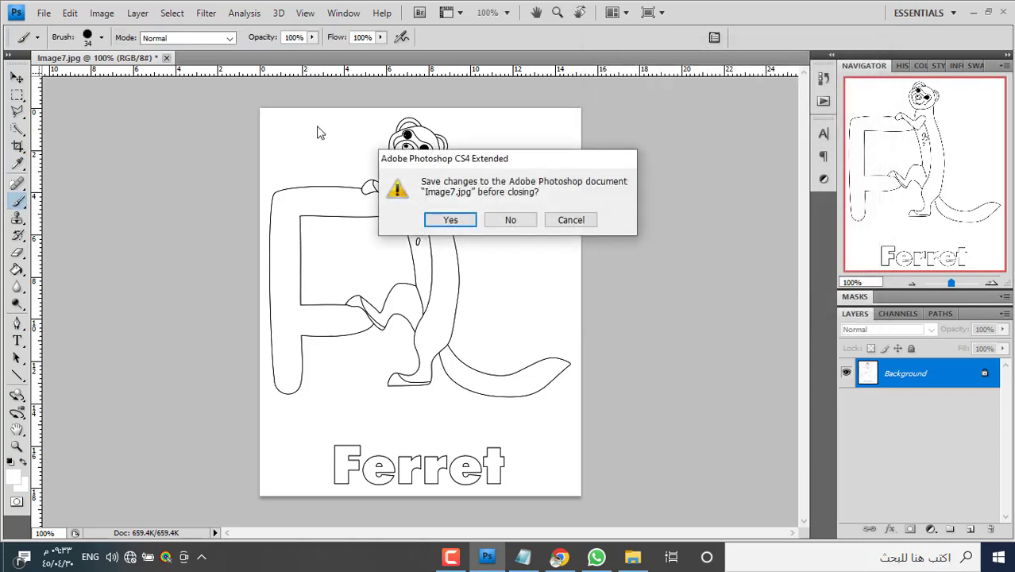
click(451, 222)
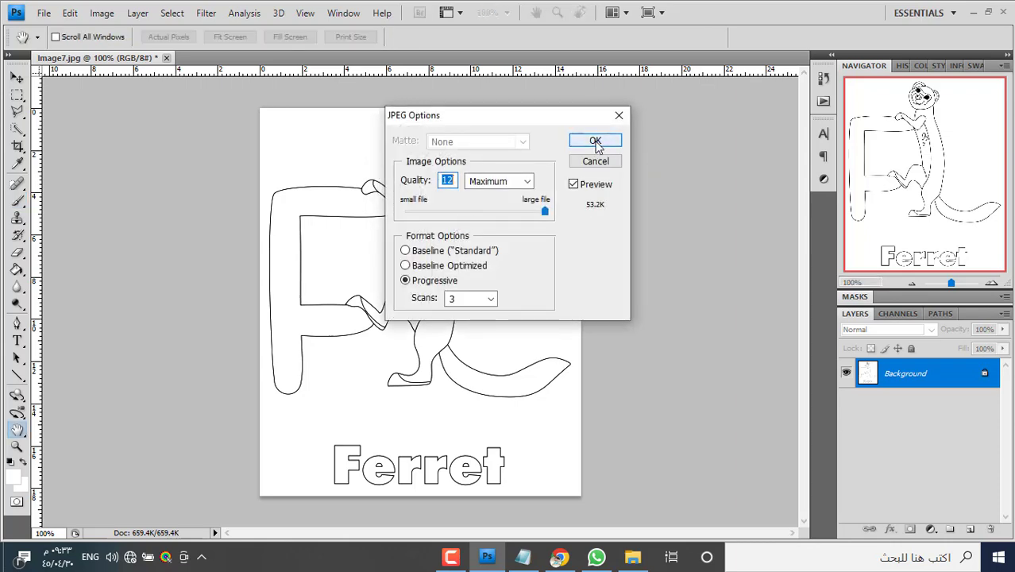
click(592, 141)
Switch to the File Explorer window with the colouring book images and open Image8 in Photoshop.
click(632, 558)
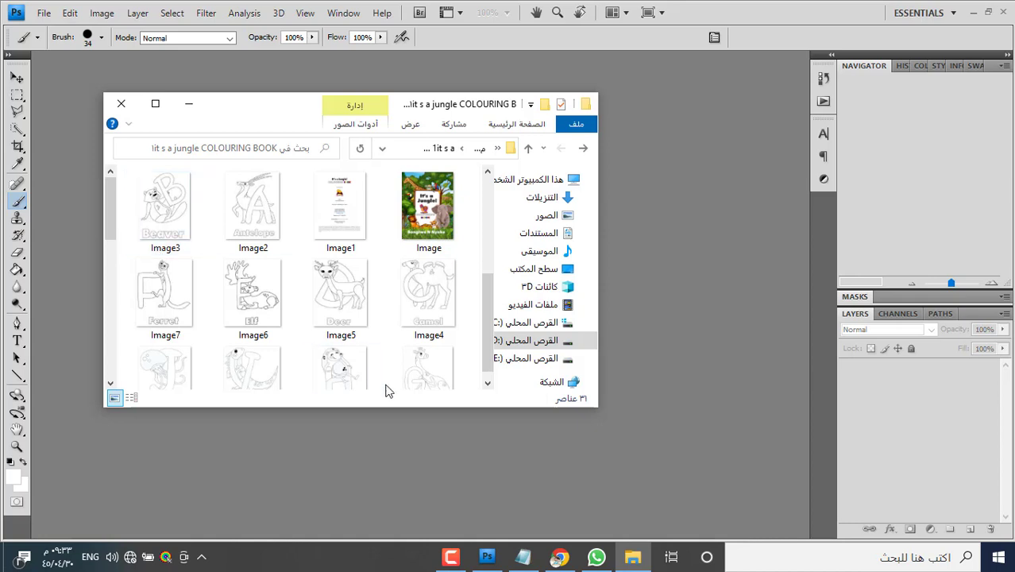
click(423, 358)
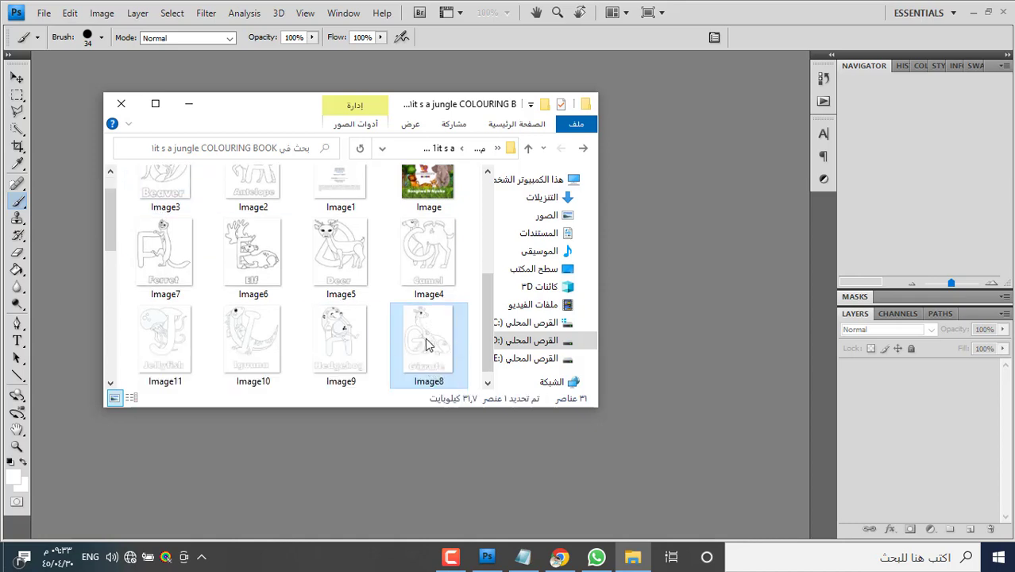
double_click(428, 341)
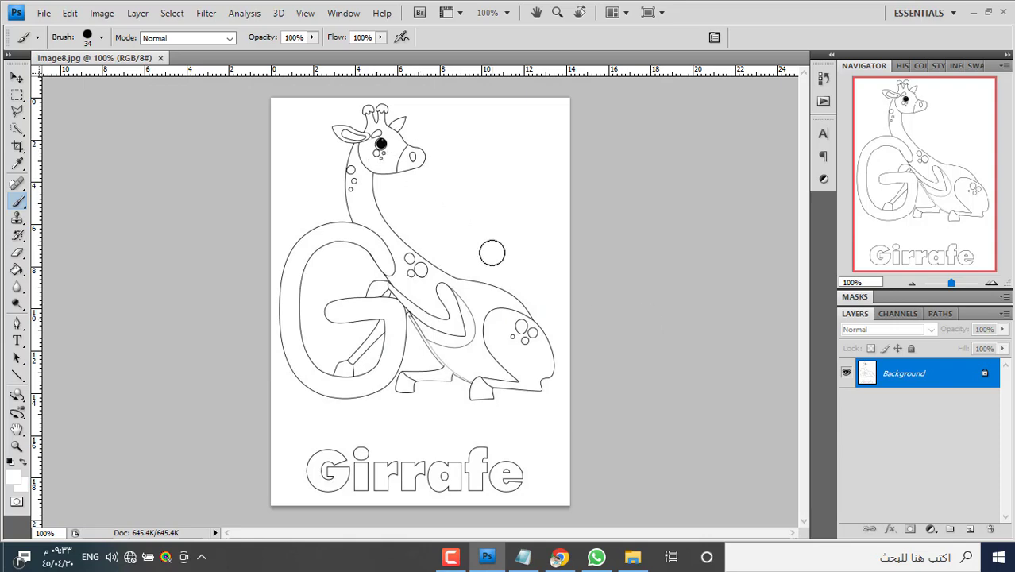
Darken the giraffe line art with Levels, setting the RGB midtone input to 0.60 and white input to 236, and raising the black input above 40.
key(ctrl+l)
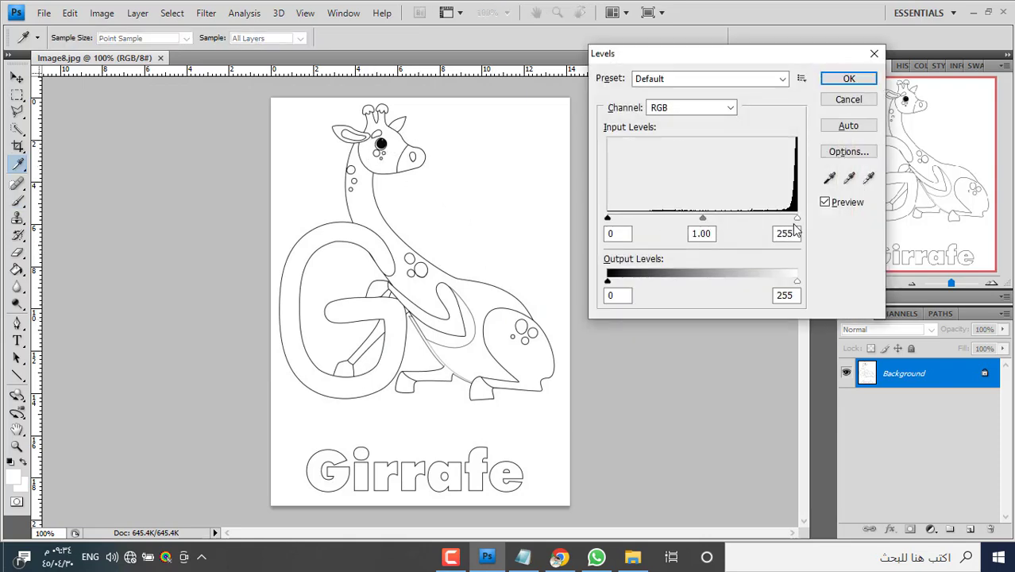
drag(797, 219, 783, 220)
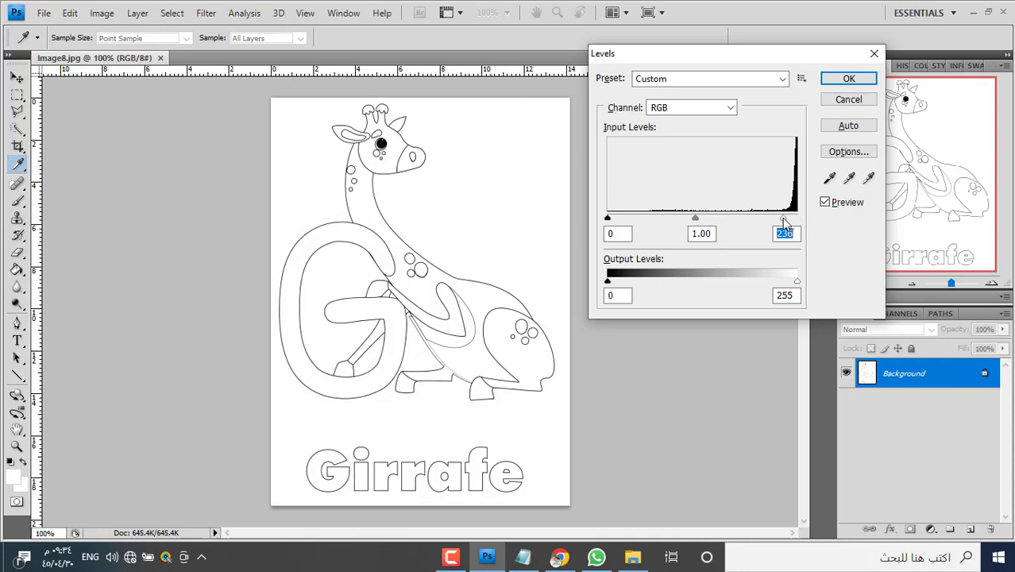
drag(693, 216, 722, 220)
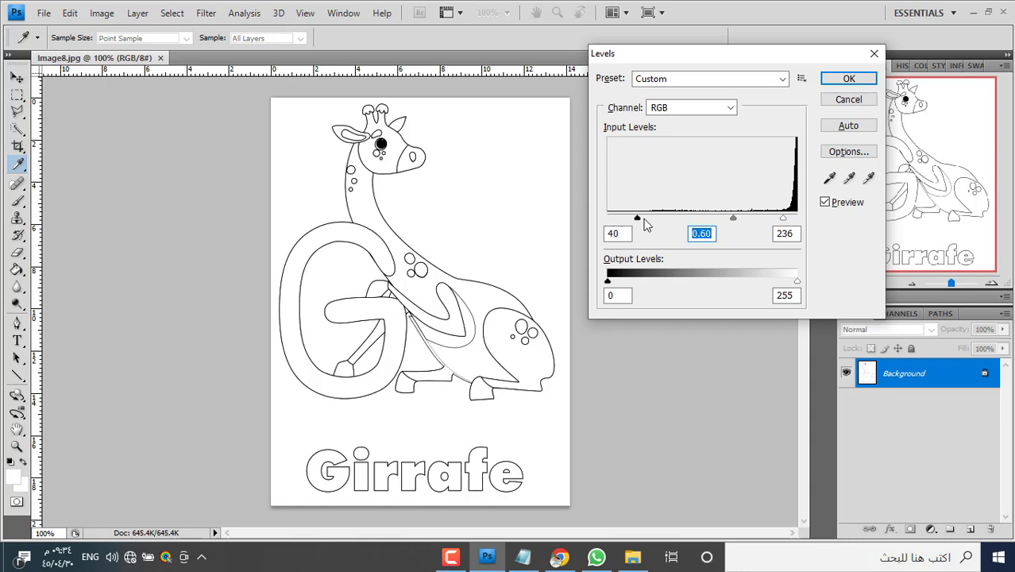
drag(637, 220, 645, 220)
click(848, 79)
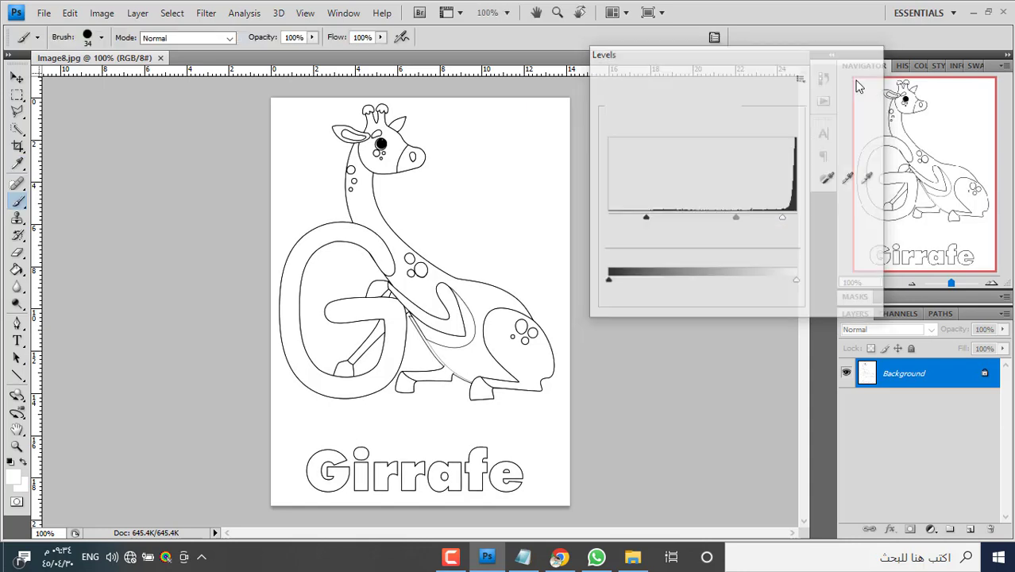
Close Image8.jpg and save its changes as a Progressive JPEG at Maximum quality 12 with 3 scans.
click(166, 58)
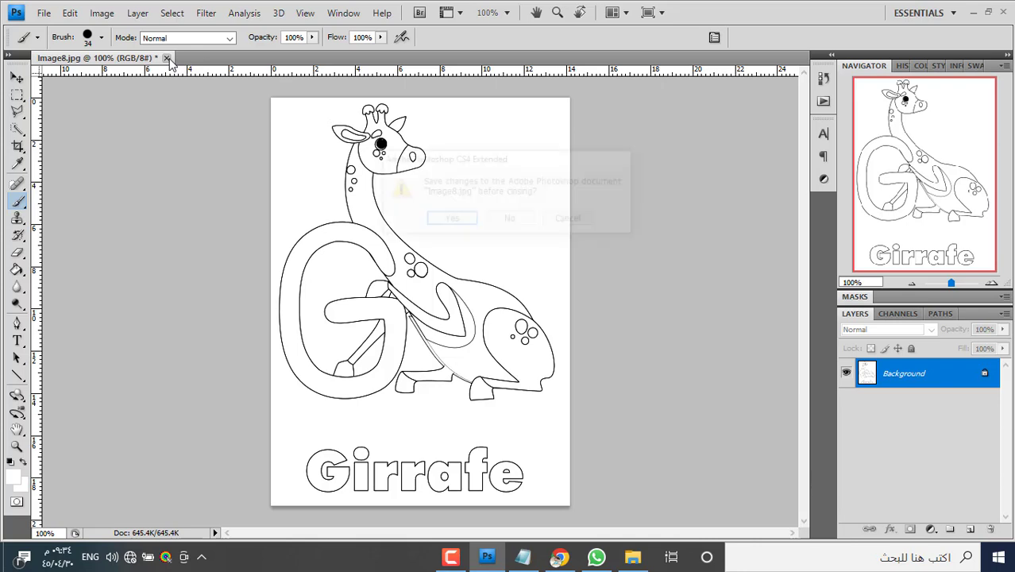
click(451, 221)
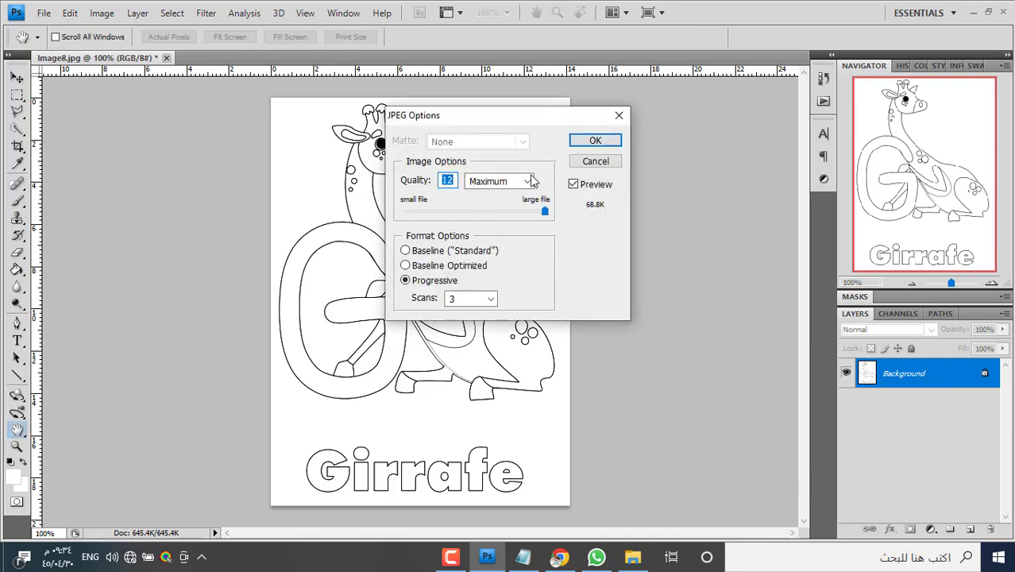
click(581, 142)
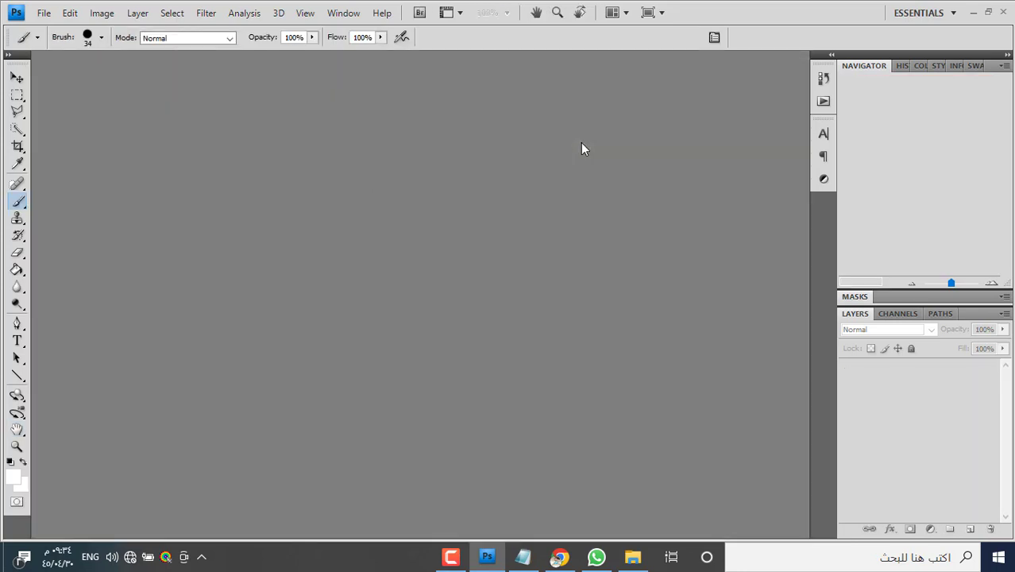
Switch to the File Explorer window with the colouring book images and open Image9 in Photoshop.
click(632, 556)
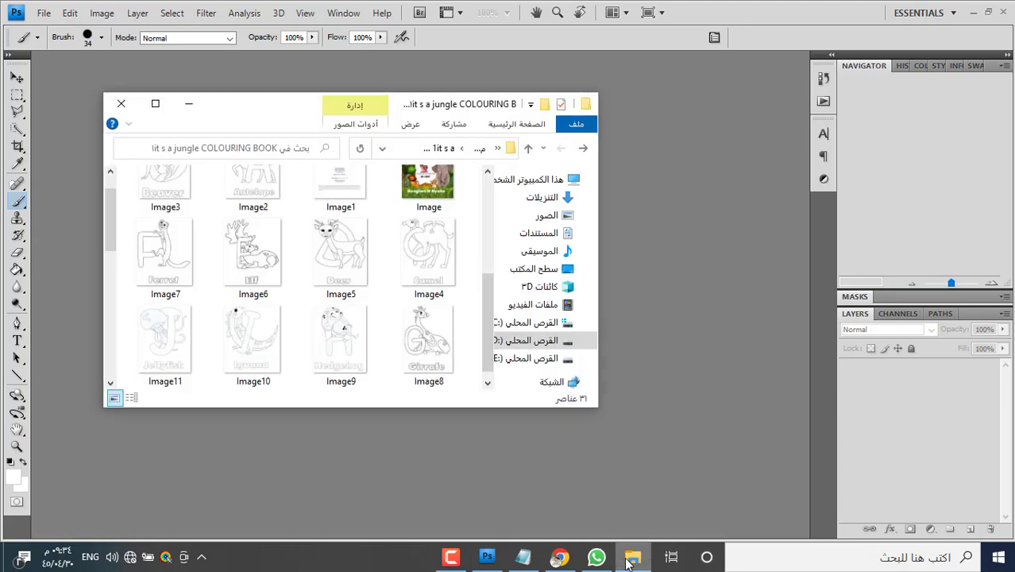
drag(341, 342, 427, 449)
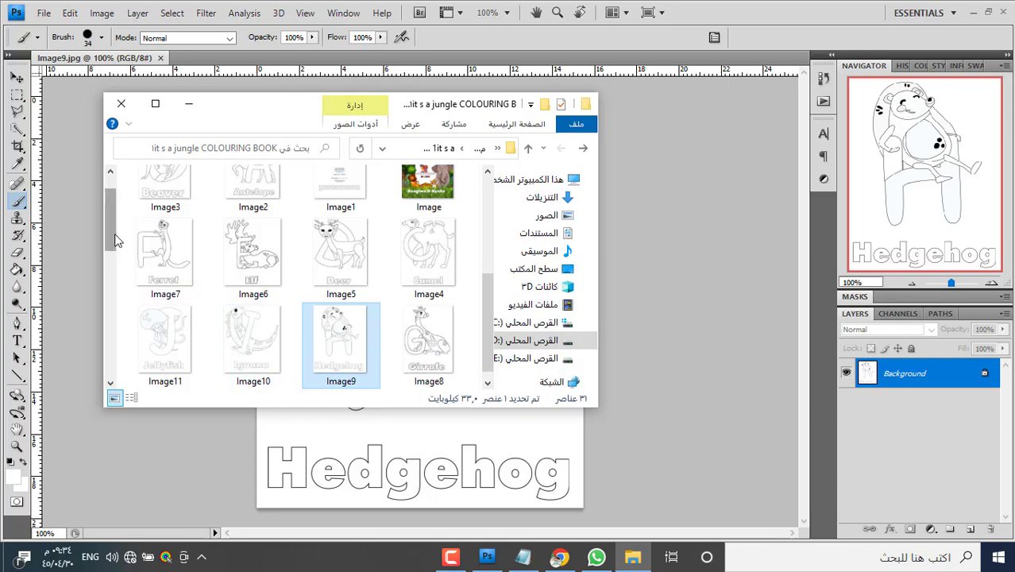
drag(110, 231, 110, 173)
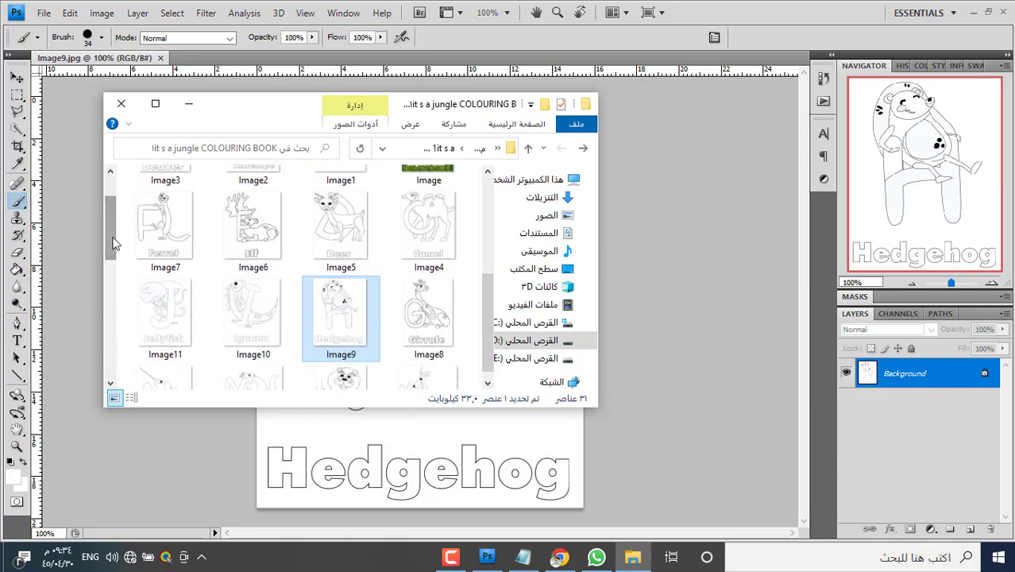
click(687, 410)
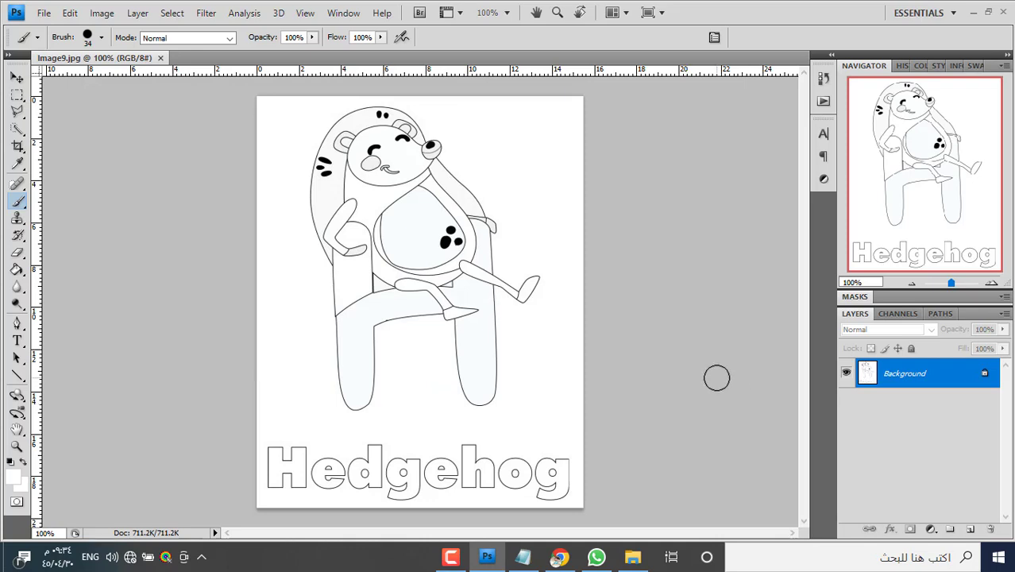
Darken the hedgehog line art with Levels, setting the RGB input levels to black 42, midtone 0.67 and white 238.
key(ctrl+l)
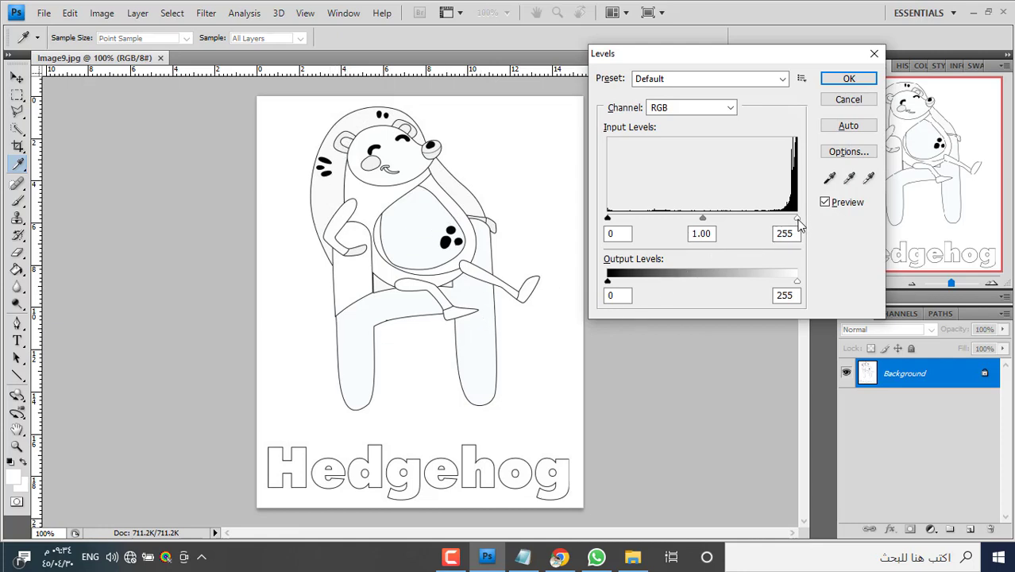
drag(797, 220, 785, 220)
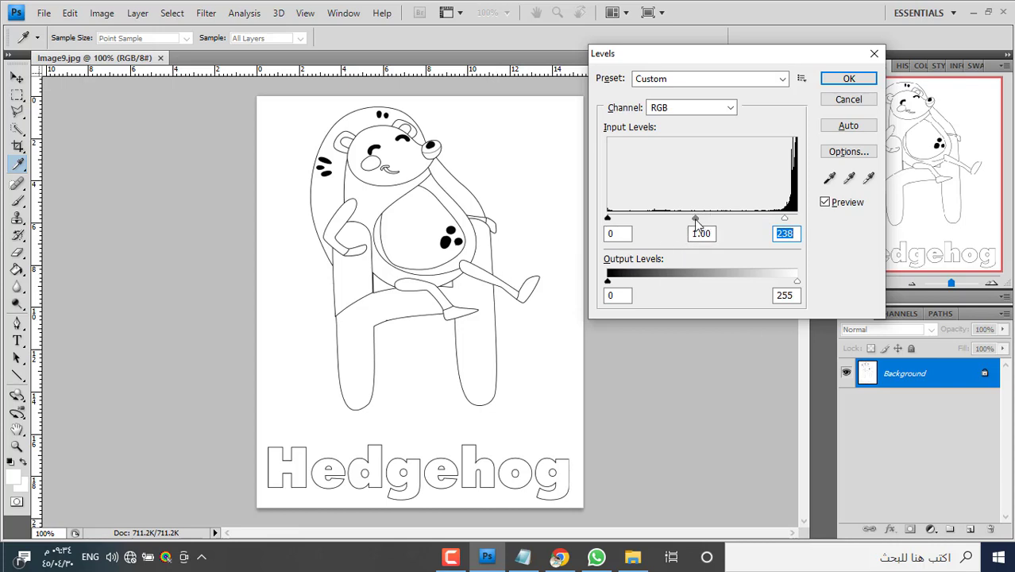
drag(695, 219, 717, 219)
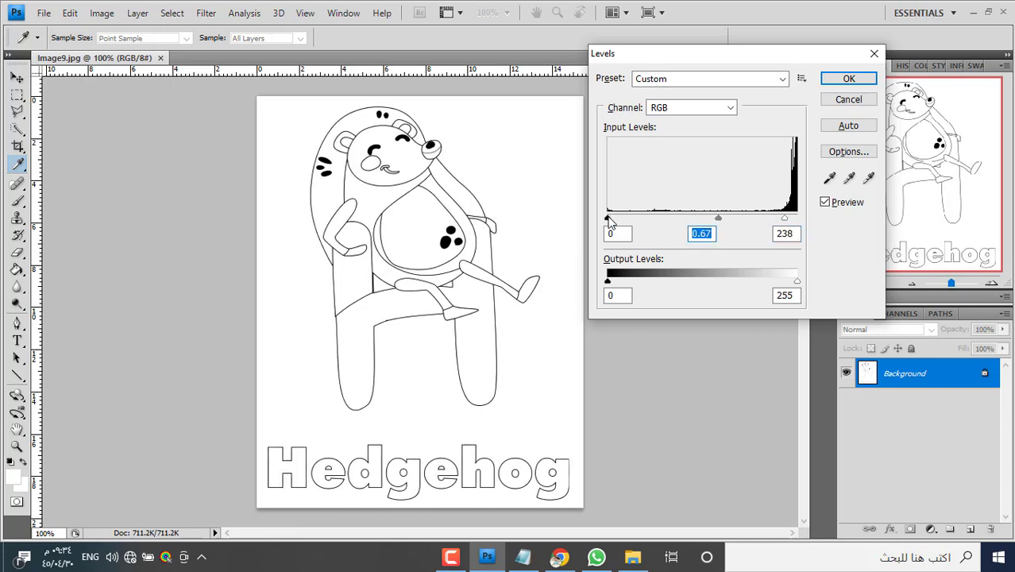
drag(608, 220, 639, 219)
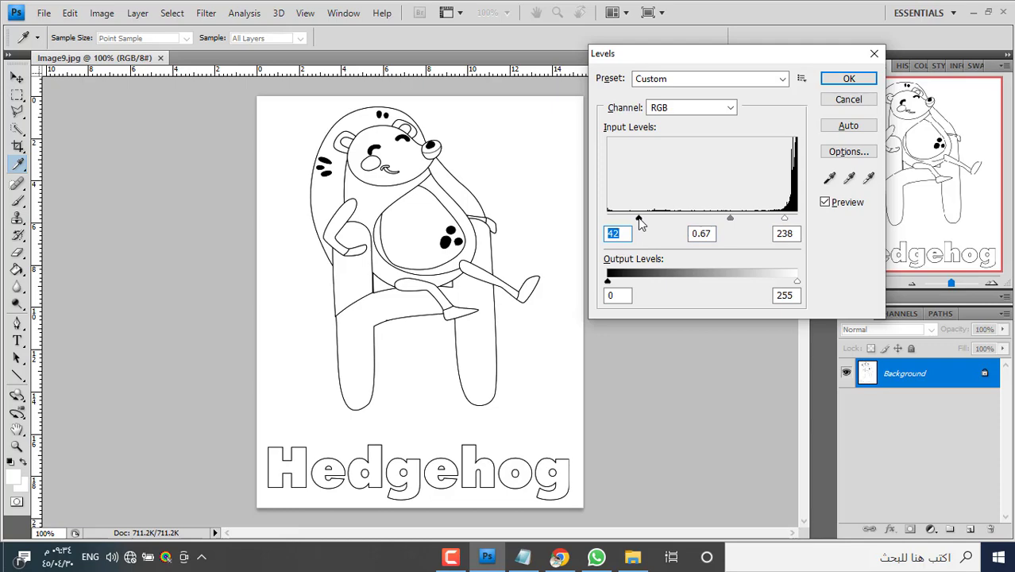
click(846, 78)
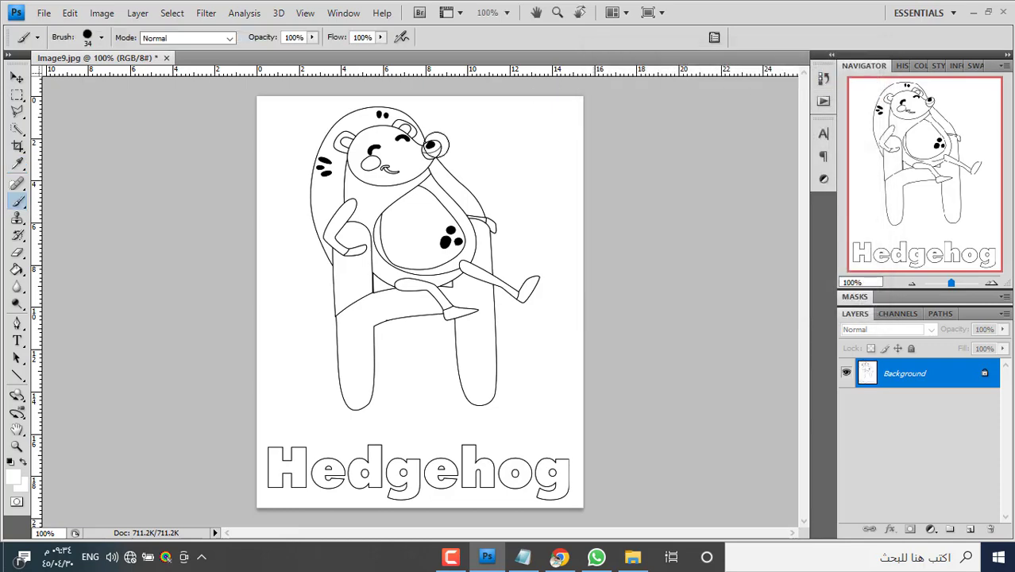
Close Image9.jpg and save its changes as a Progressive JPEG at Maximum quality 12 with 3 scans.
click(166, 58)
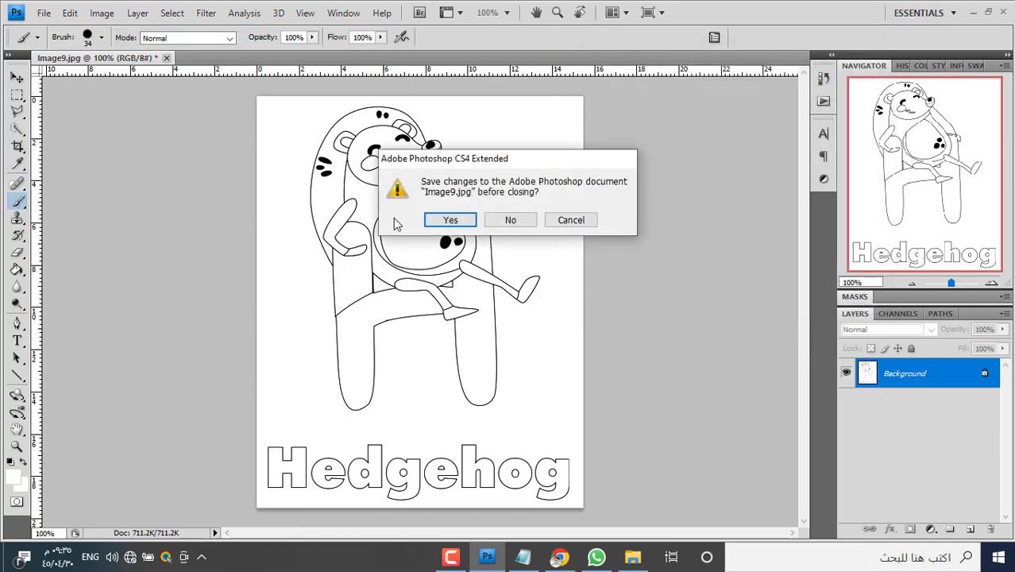
click(448, 221)
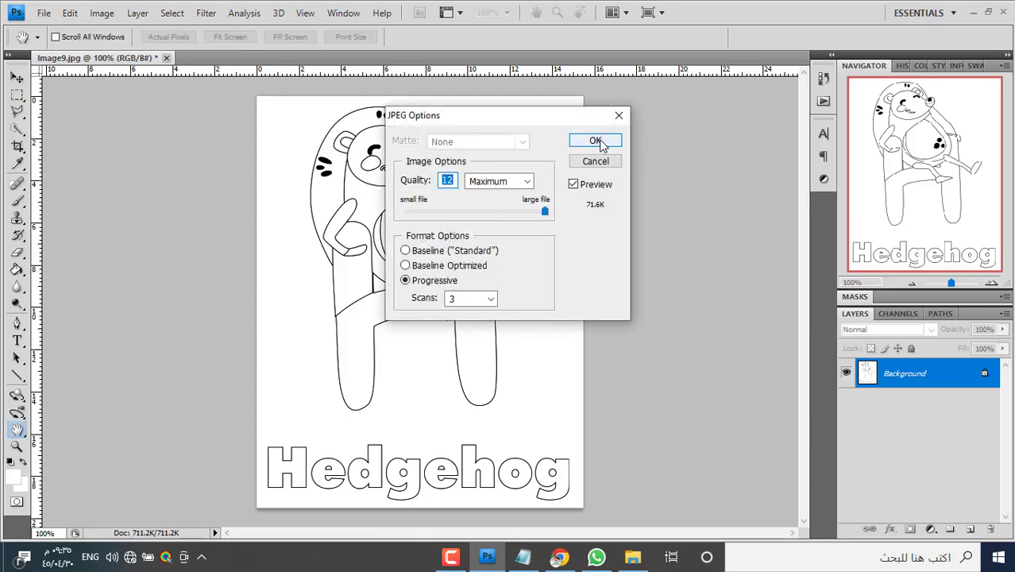
click(599, 144)
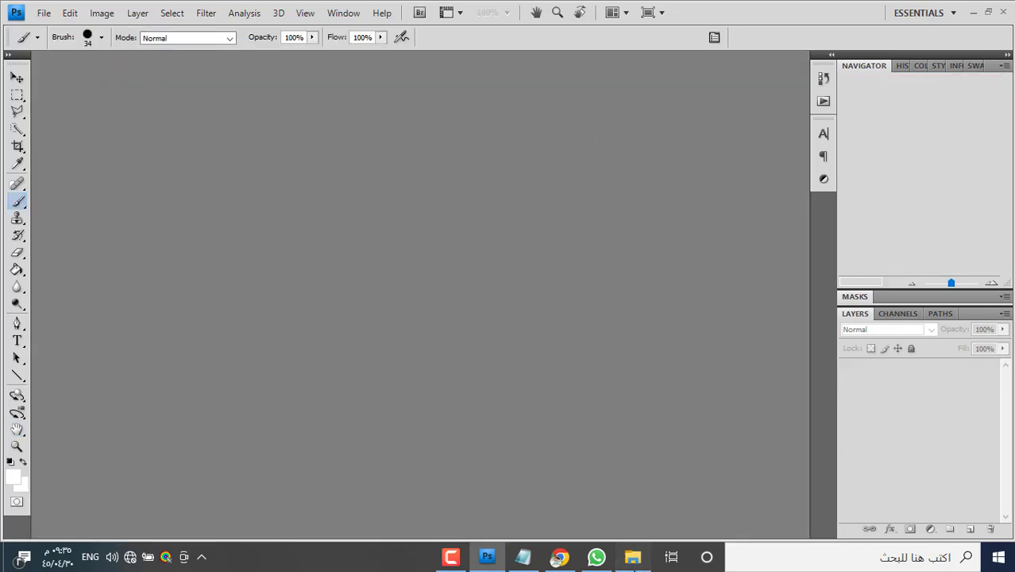
Switch to the File Explorer window with the colouring book images and open Image10 in Photoshop.
click(635, 556)
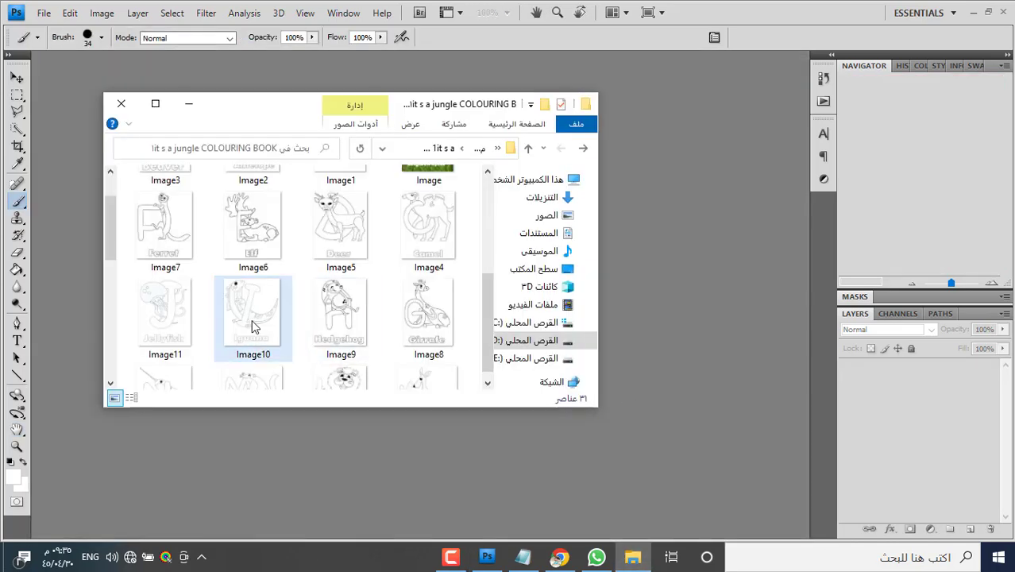
drag(253, 325, 348, 438)
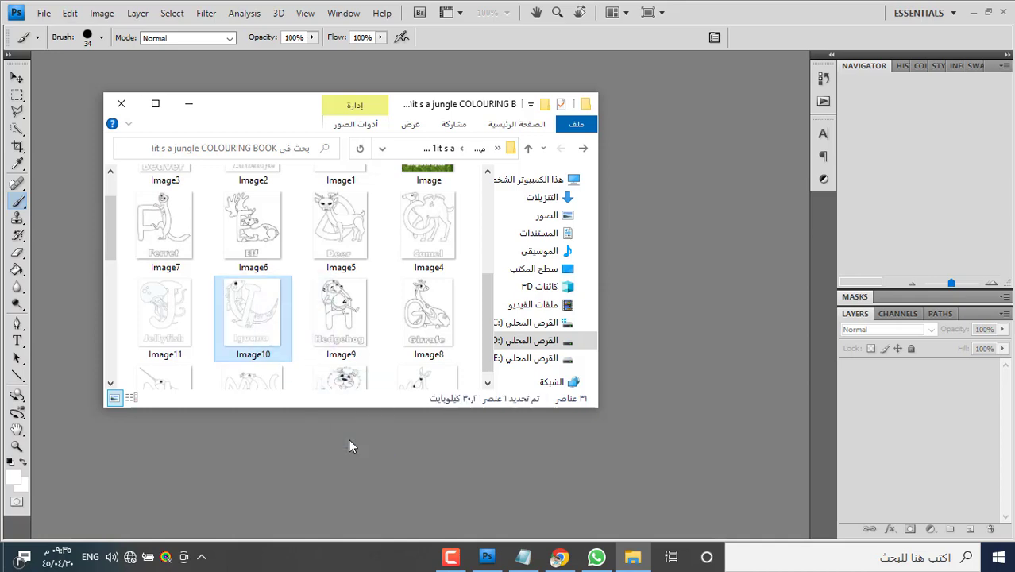
click(731, 405)
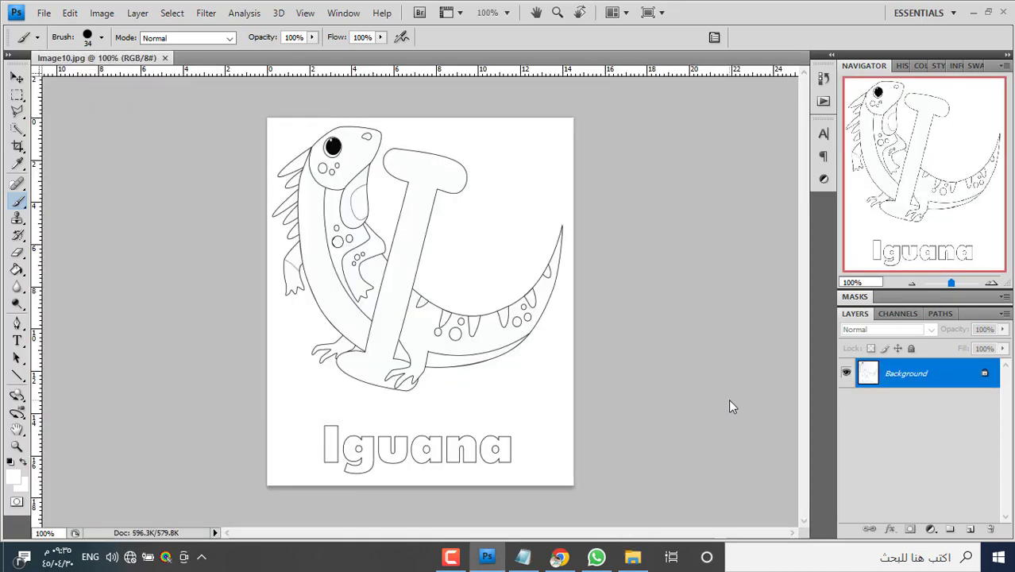
Darken the iguana line art with Levels, setting the RGB input levels to black 38, midtone 0.59 and white 232.
key(ctrl+l)
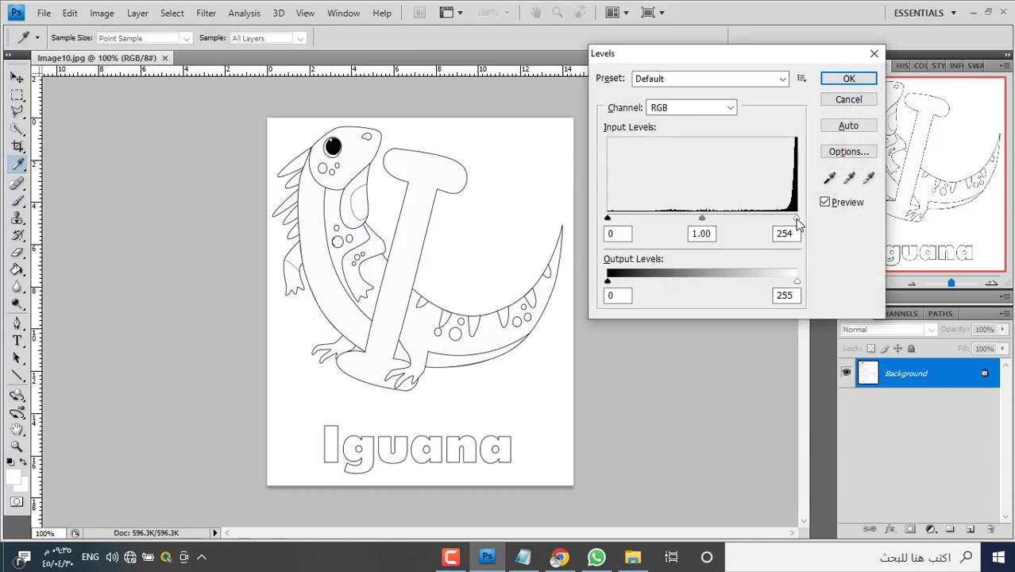
drag(796, 219, 780, 221)
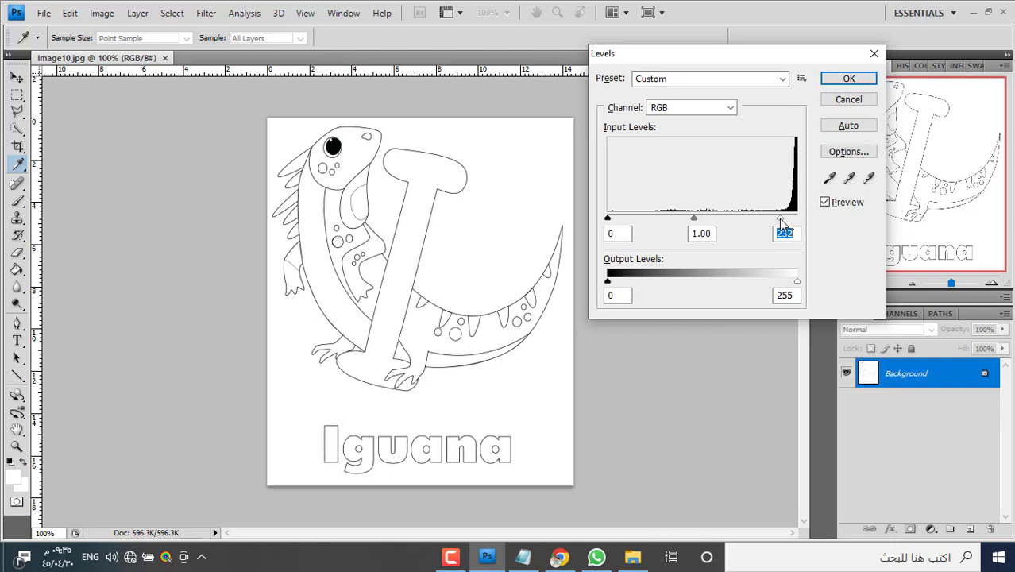
drag(694, 216, 722, 219)
drag(608, 218, 635, 220)
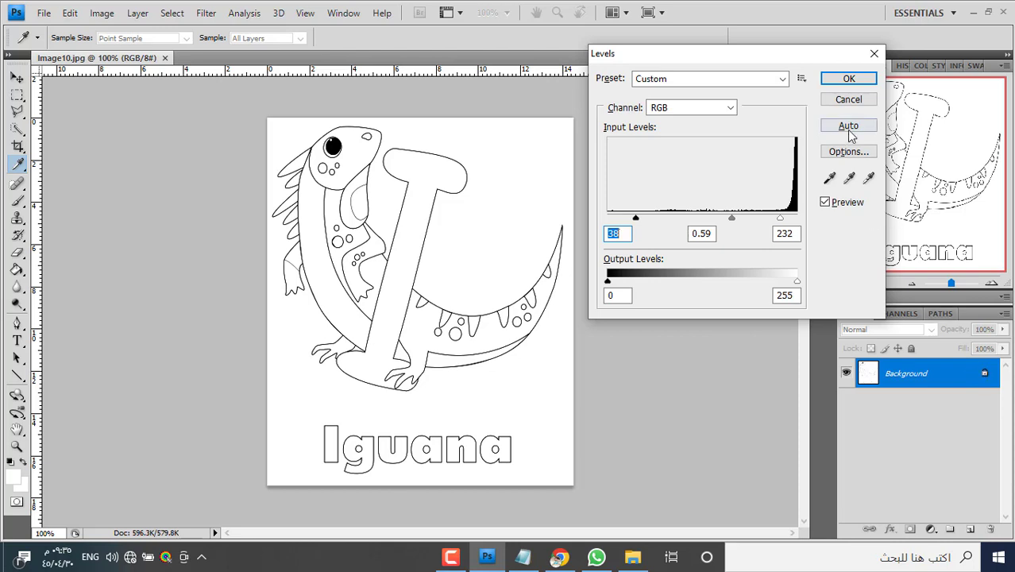
click(847, 79)
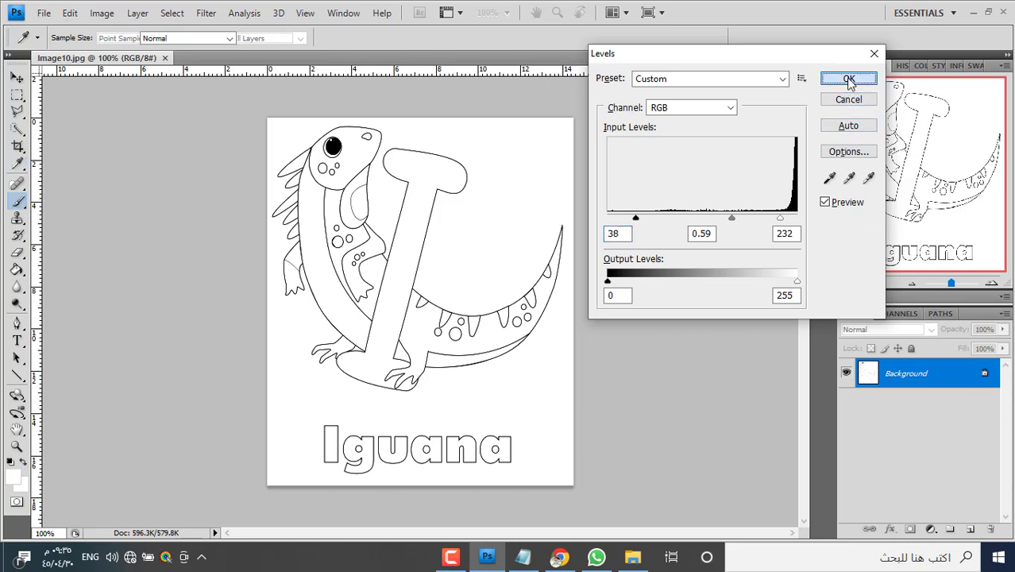
key(b)
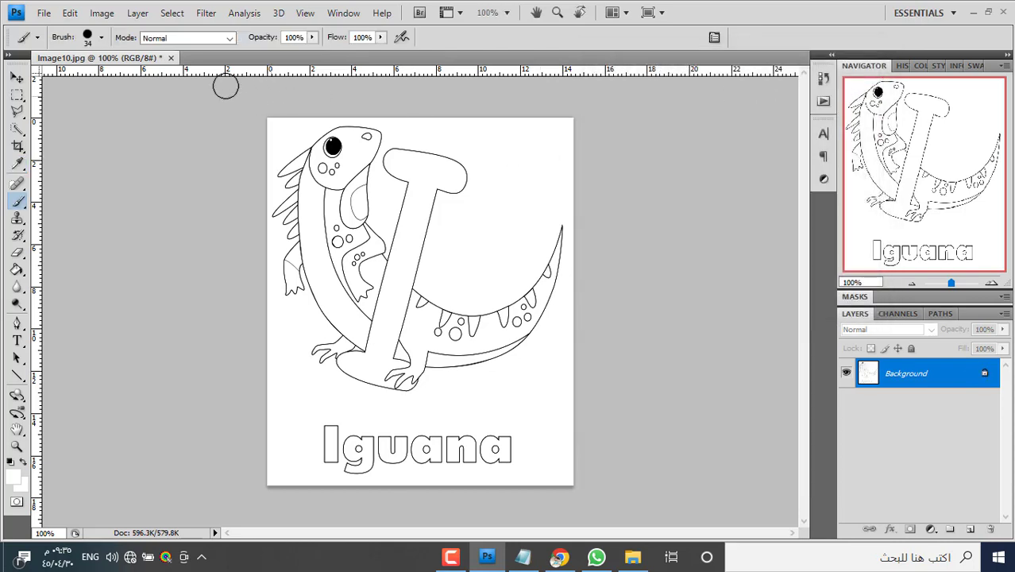
Close Image10.jpg and save its changes as a Progressive JPEG at Maximum quality 12 with 3 scans.
click(171, 58)
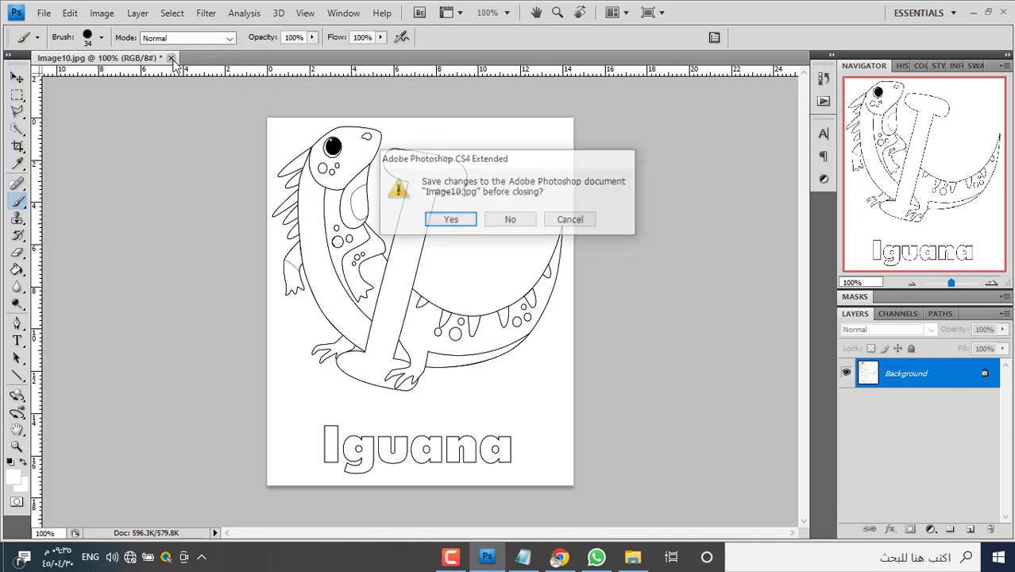
click(452, 219)
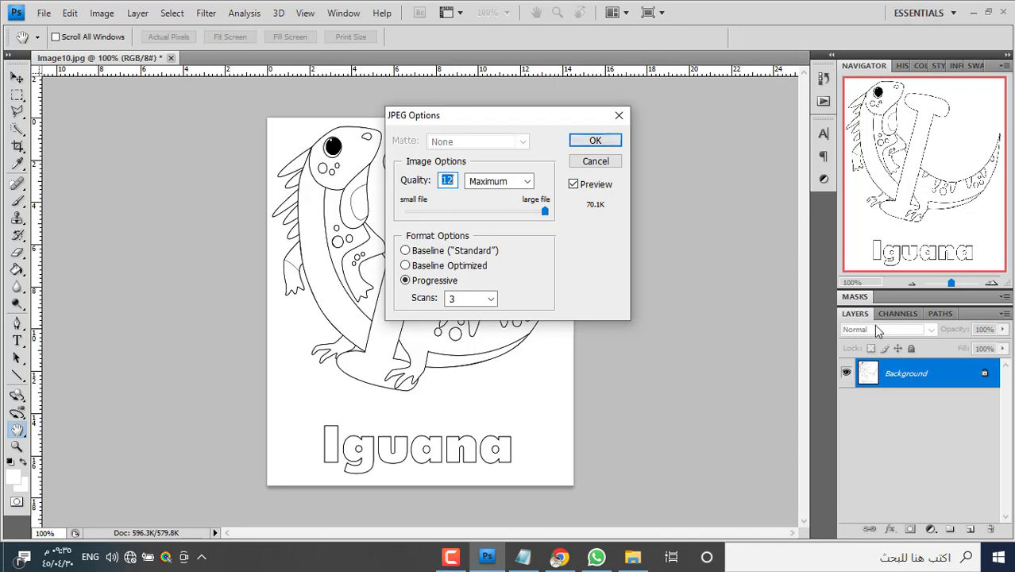
click(584, 141)
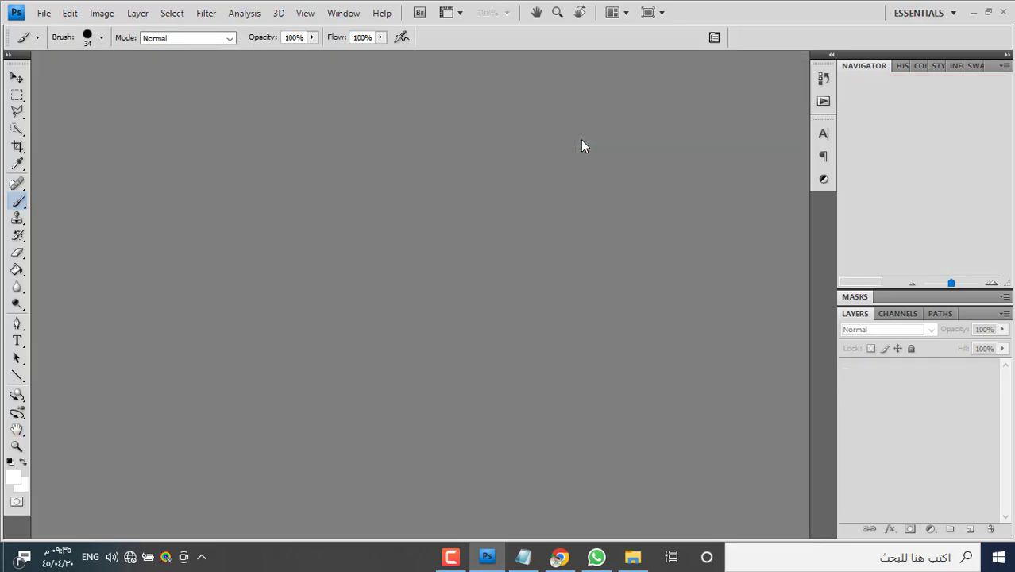
Switch to the File Explorer window with the colouring book images and open Image11 in Photoshop.
click(632, 558)
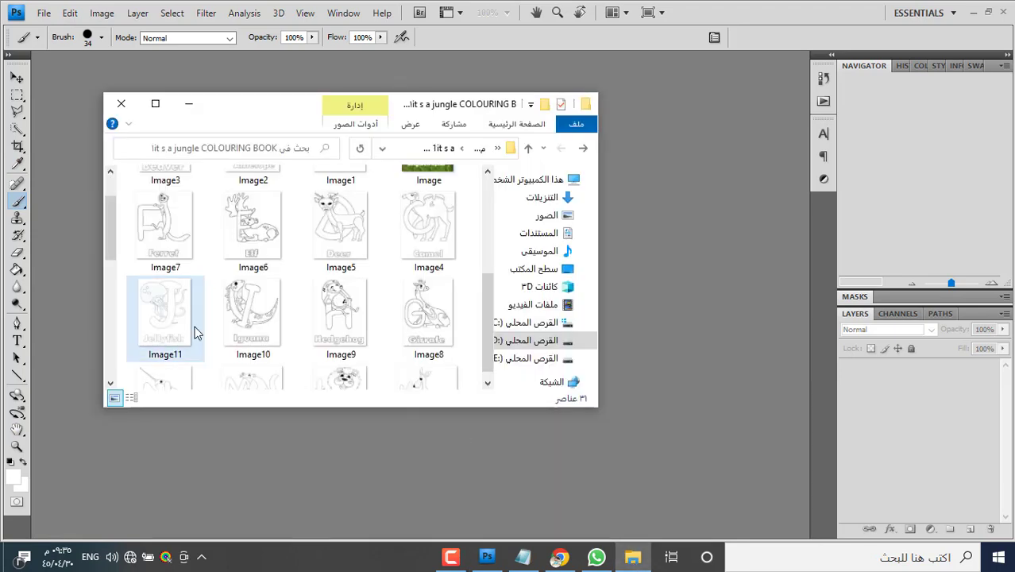
click(173, 327)
drag(172, 327, 299, 436)
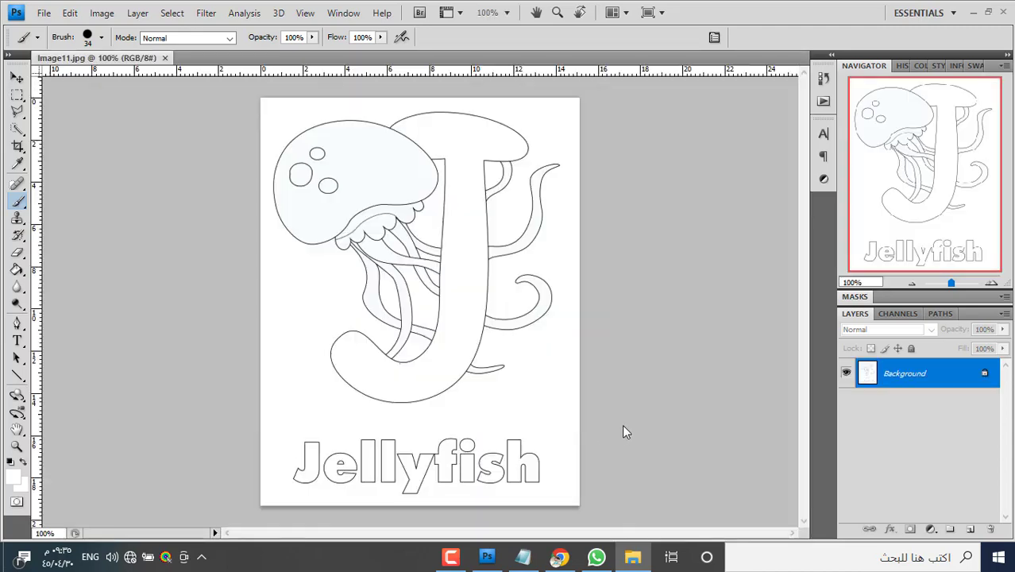
click(623, 426)
Darken the jellyfish line art with Levels, setting the RGB input levels to black 69, midtone 0.69 and white 233.
key(ctrl+l)
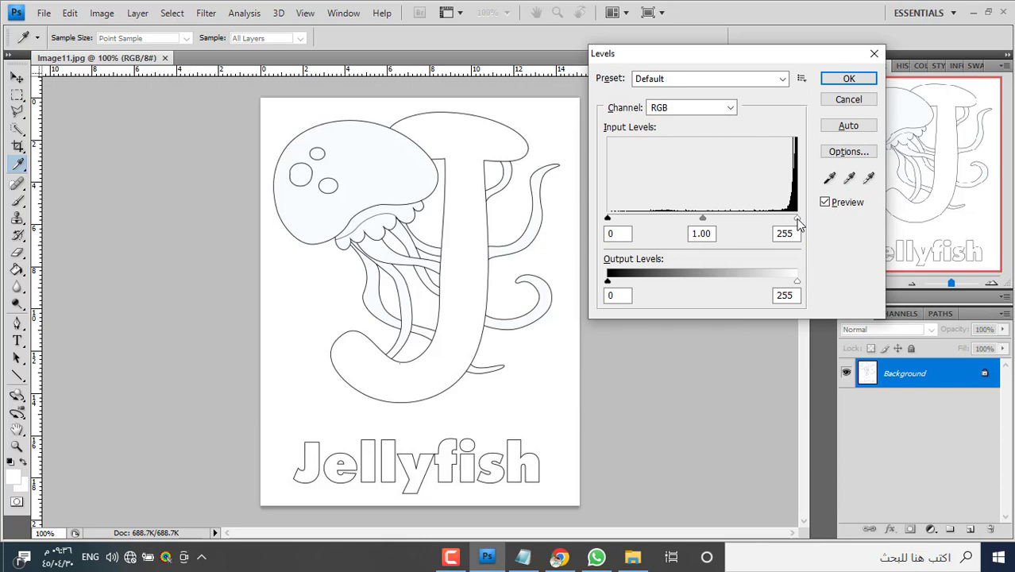
drag(797, 218, 782, 217)
drag(696, 219, 714, 219)
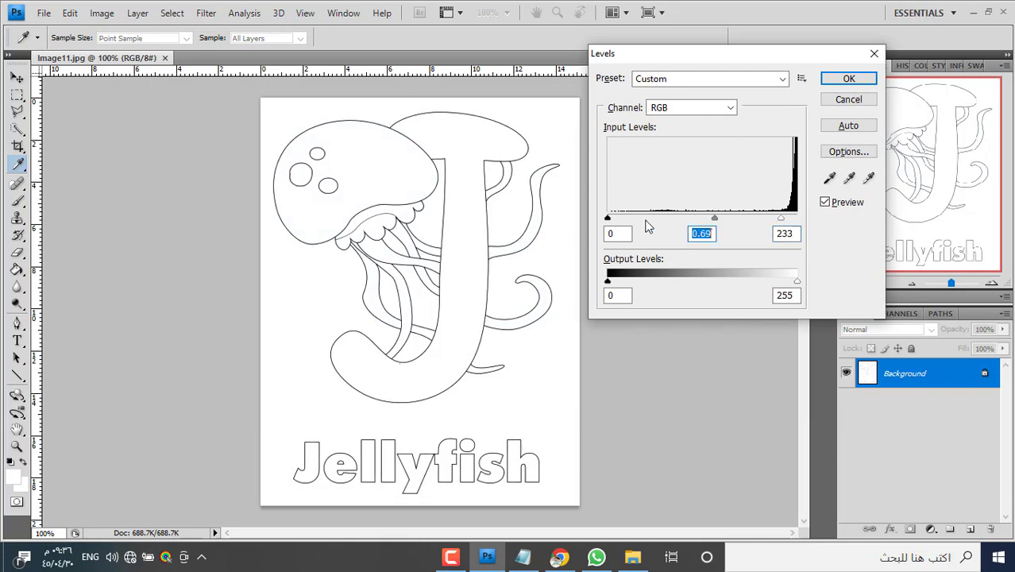
drag(608, 219, 659, 221)
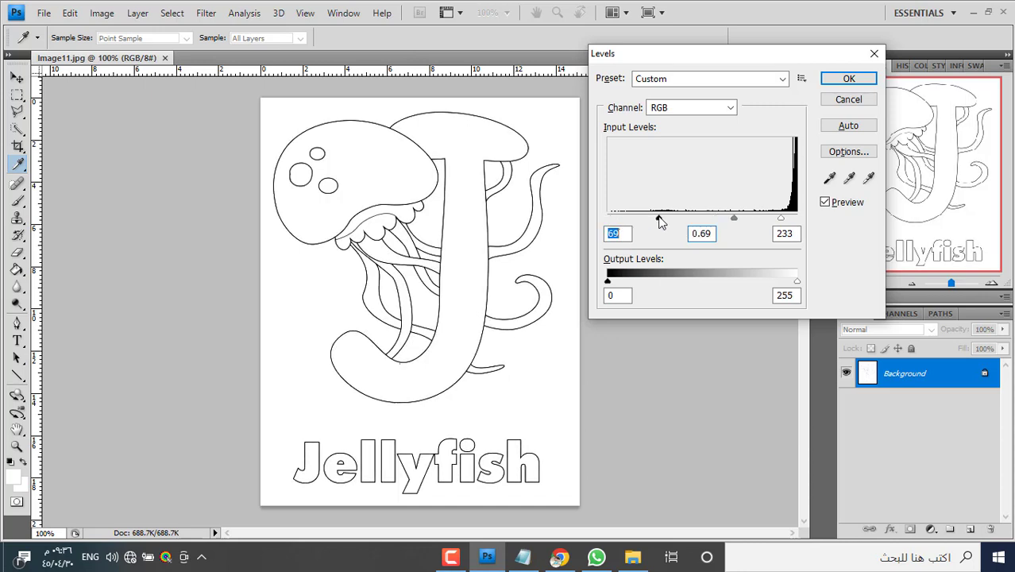
click(849, 79)
key(b)
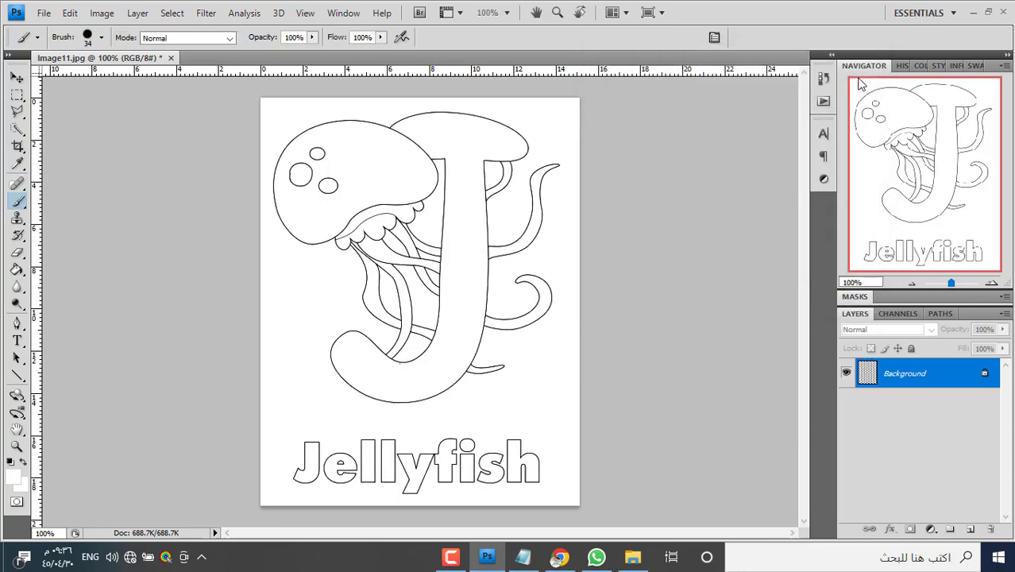
Close Image11.jpg and save its changes, accepting the current JPEG options.
click(171, 58)
click(450, 220)
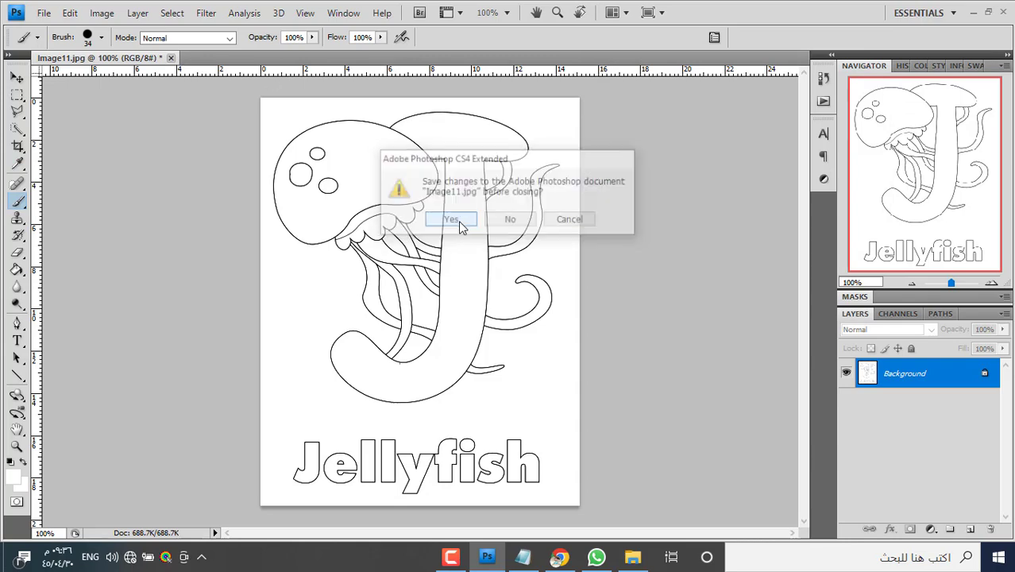
click(596, 141)
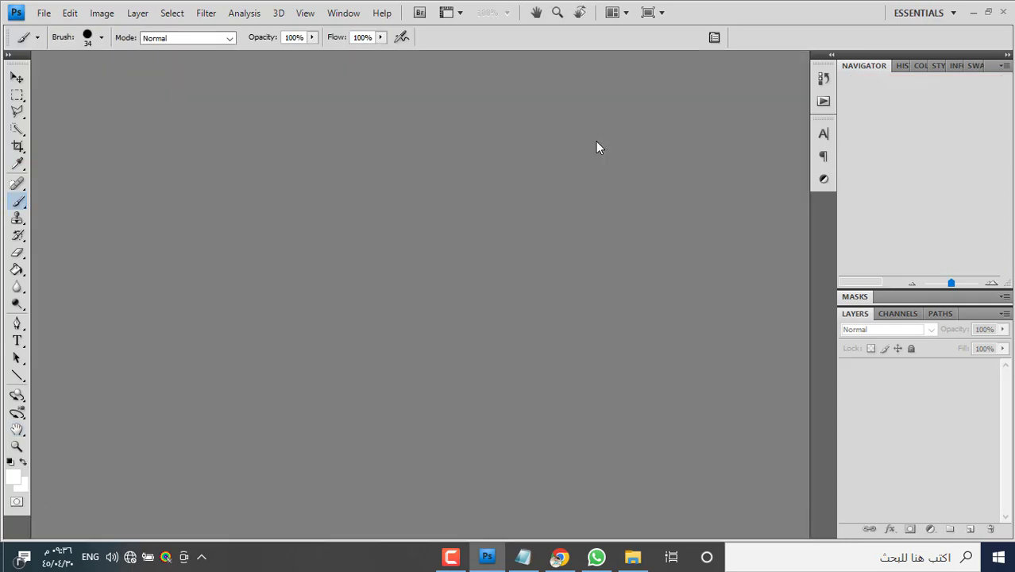
Switch to the File Explorer window with the colouring book images and open Image12 in Photoshop.
click(633, 556)
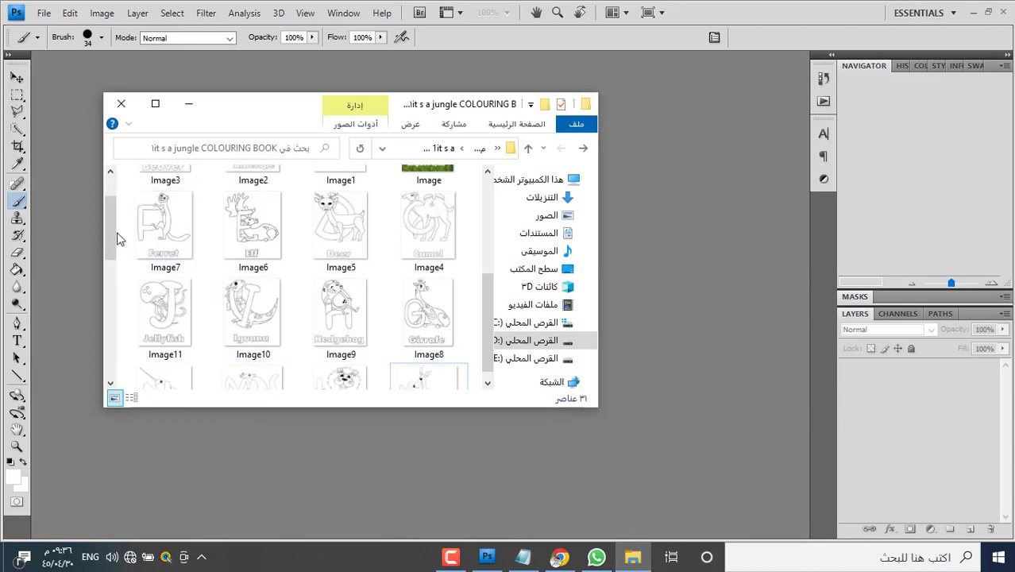
drag(112, 243, 111, 263)
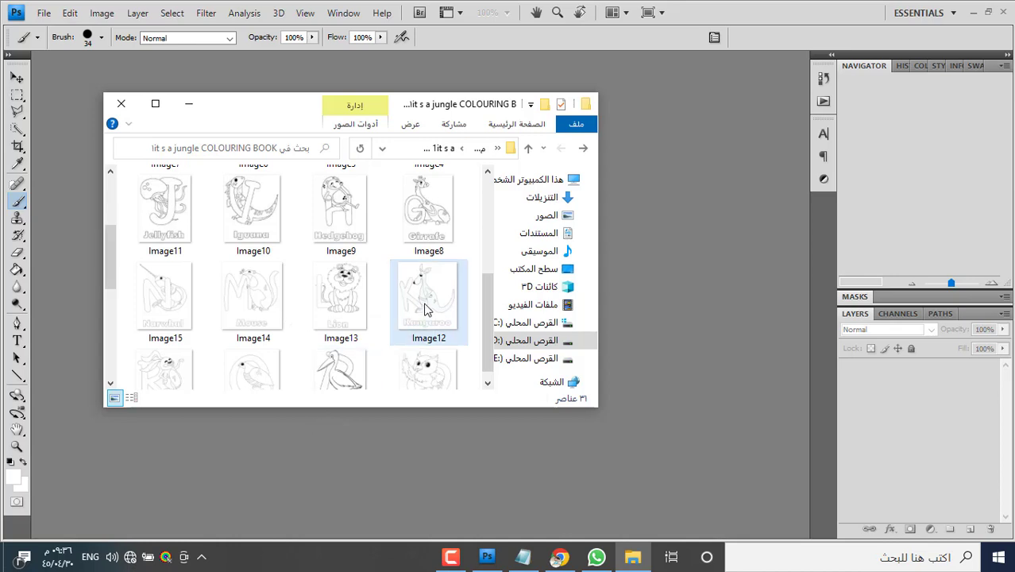
drag(425, 308, 683, 417)
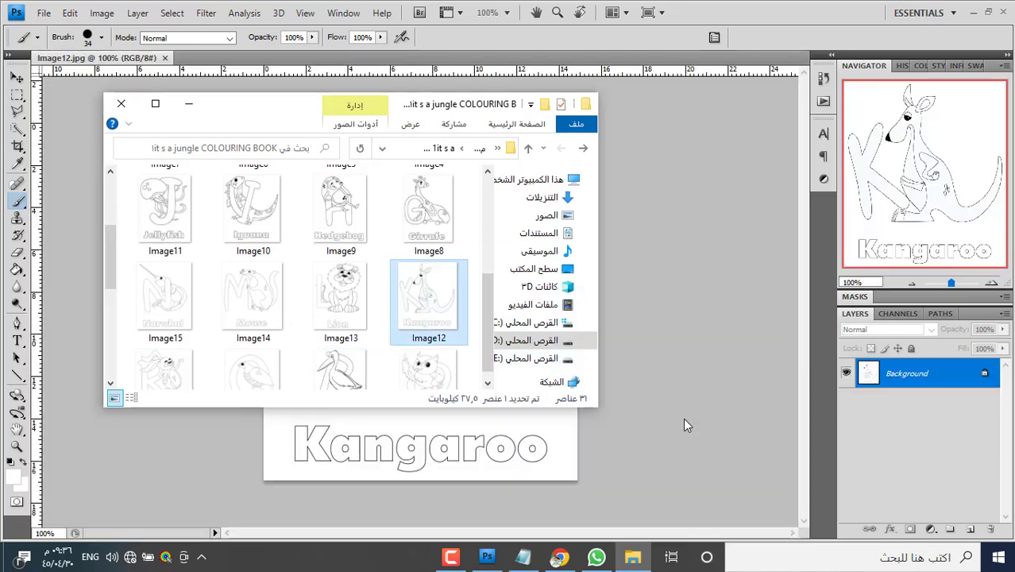
click(683, 418)
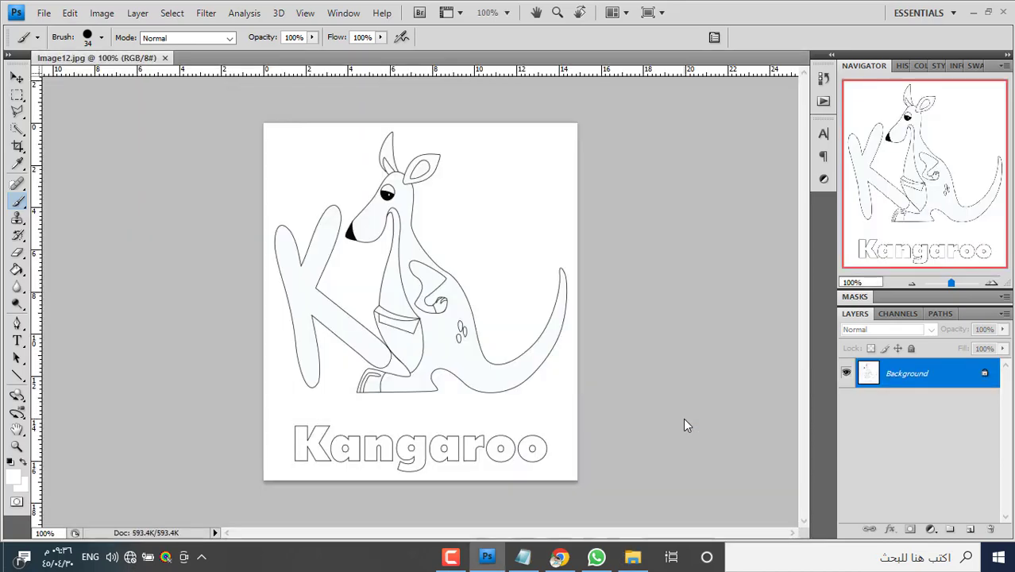
Darken the kangaroo line art with Levels, setting the RGB input levels to black 51, midtone 0.65 and white 219.
key(ctrl+l)
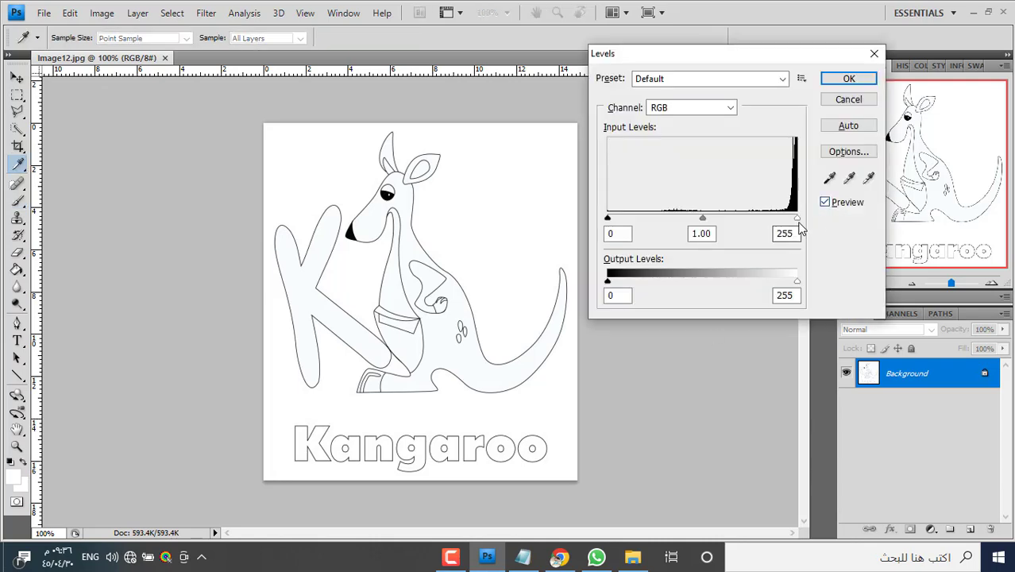
drag(798, 224, 769, 224)
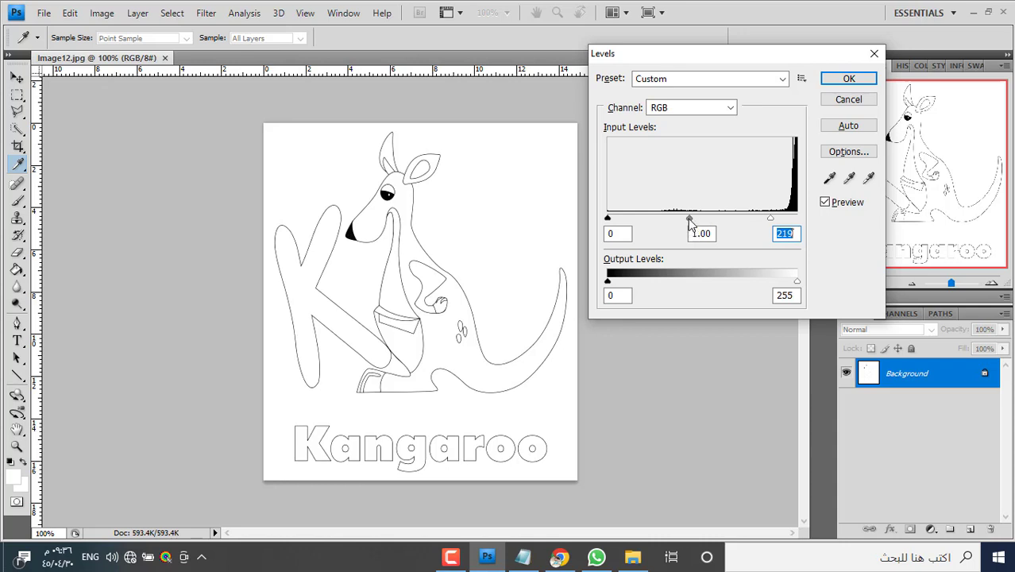
drag(691, 222, 710, 216)
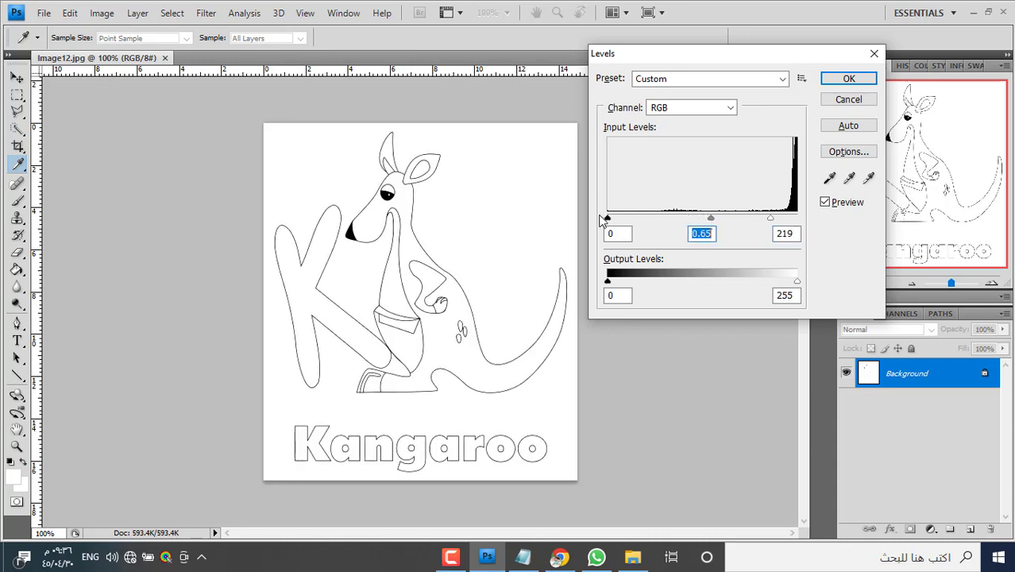
drag(608, 218, 646, 219)
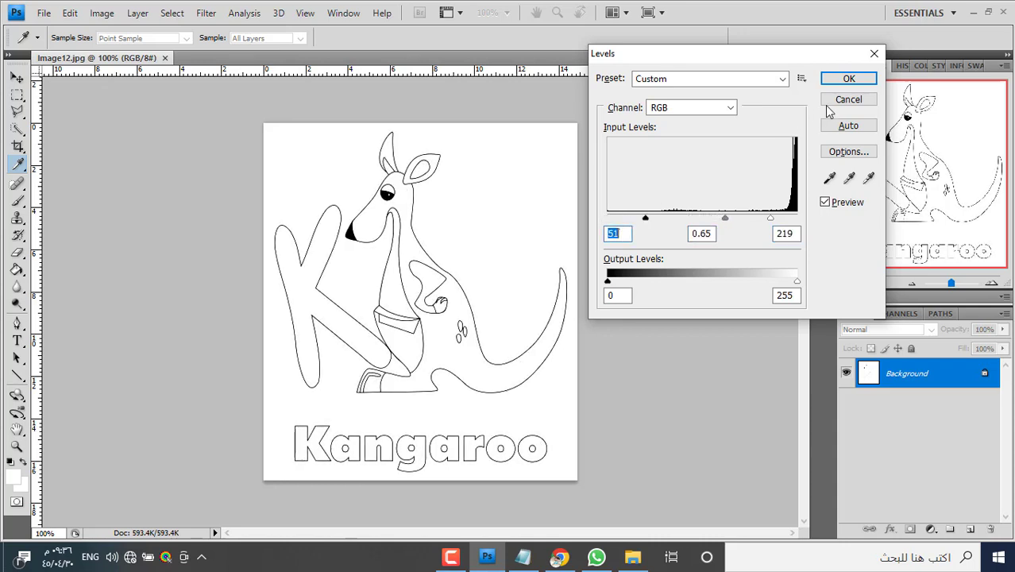
click(843, 78)
key(b)
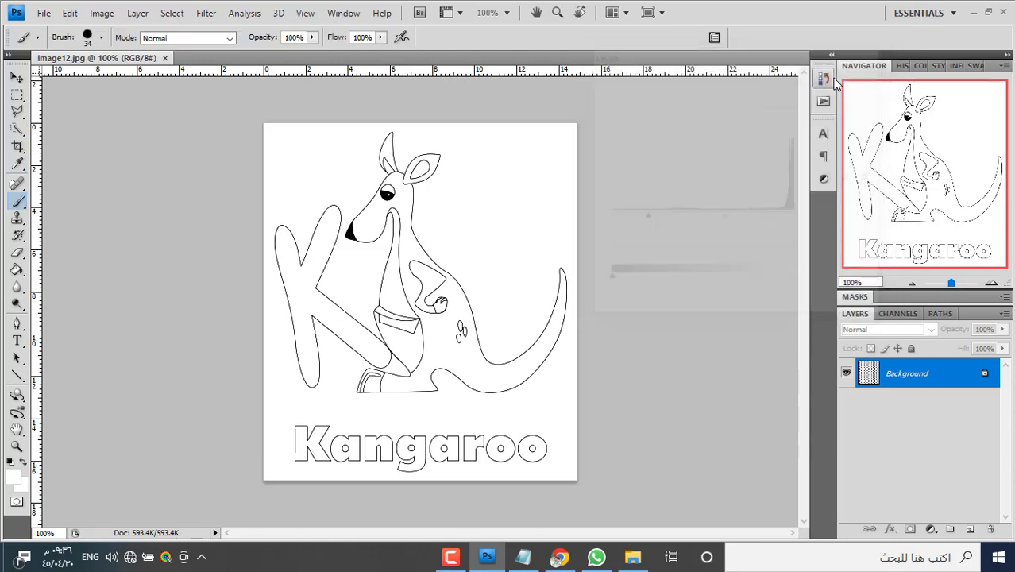
Close Image12.jpg and save its changes, accepting the current JPEG options.
click(171, 58)
click(447, 221)
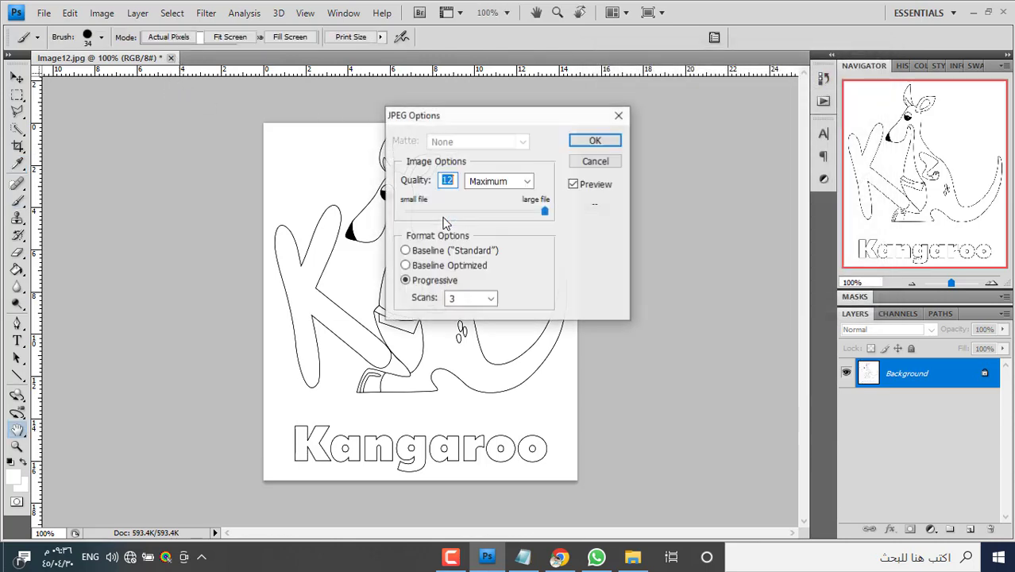
click(593, 141)
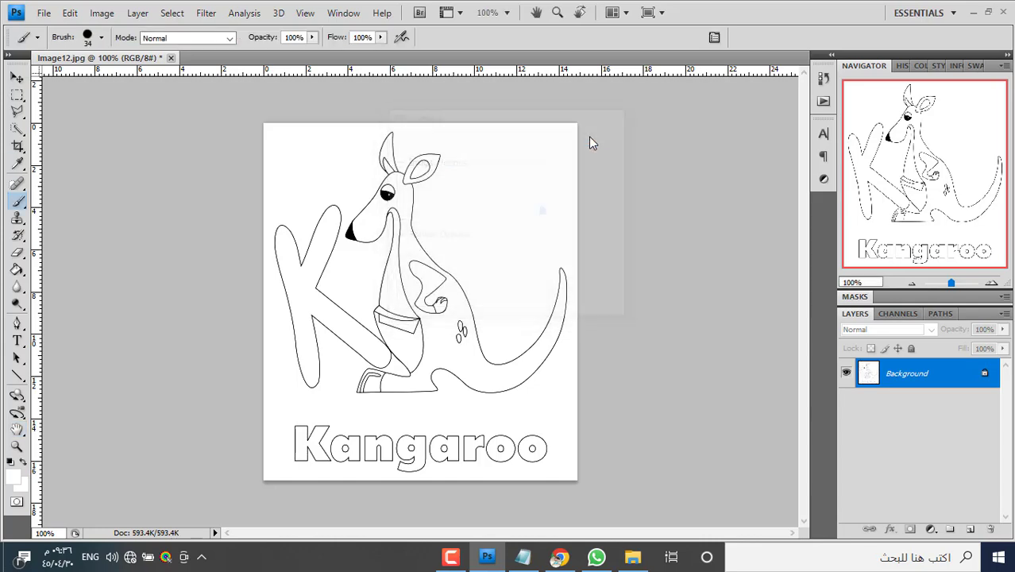
Switch to the File Explorer window with the colouring book images and open Image13 in Photoshop.
click(632, 556)
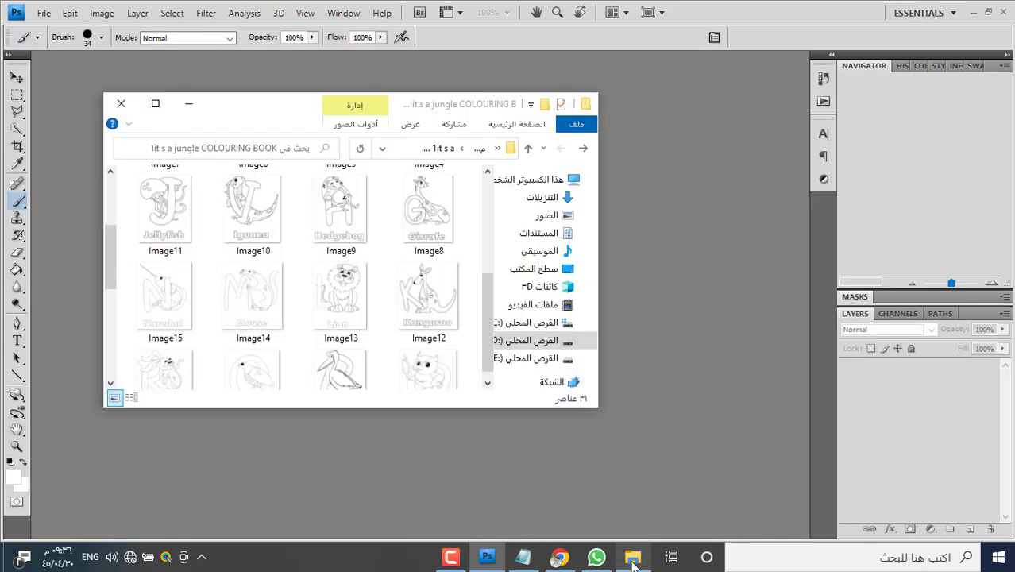
drag(341, 300, 426, 468)
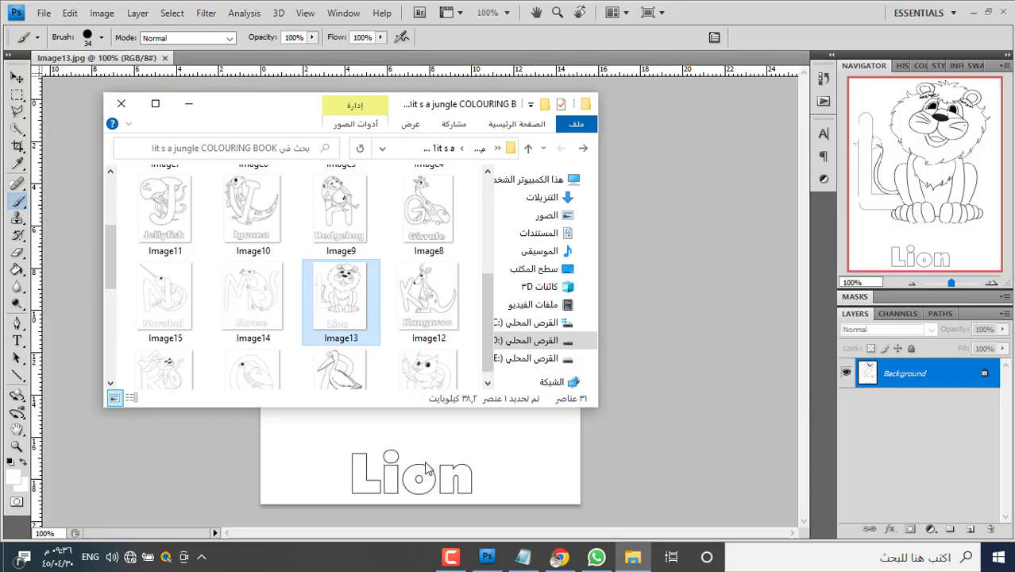
click(680, 389)
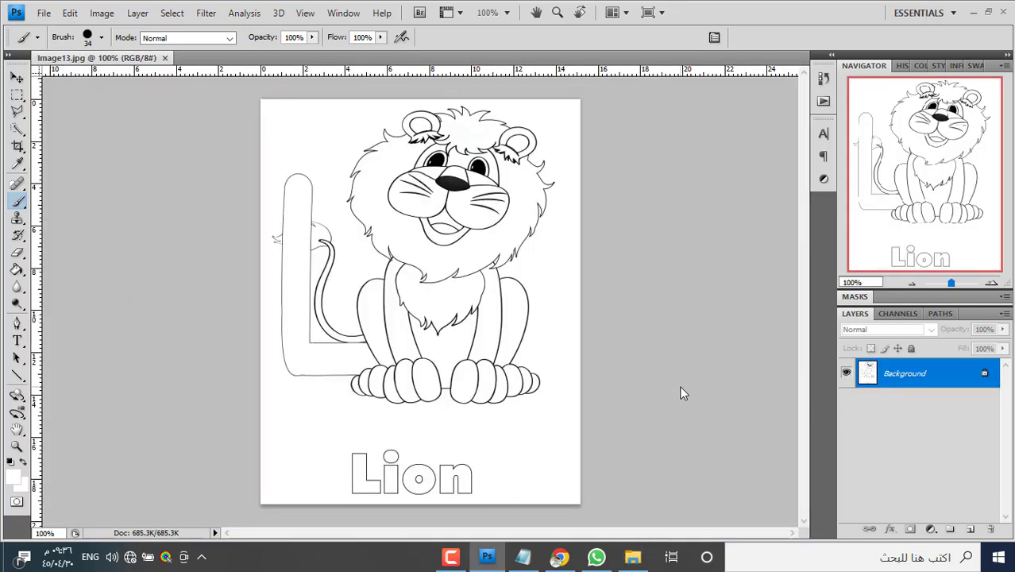
Darken the lion line art with Levels, setting the RGB input levels to black 65, midtone 0.53 and white 231.
key(ctrl+l)
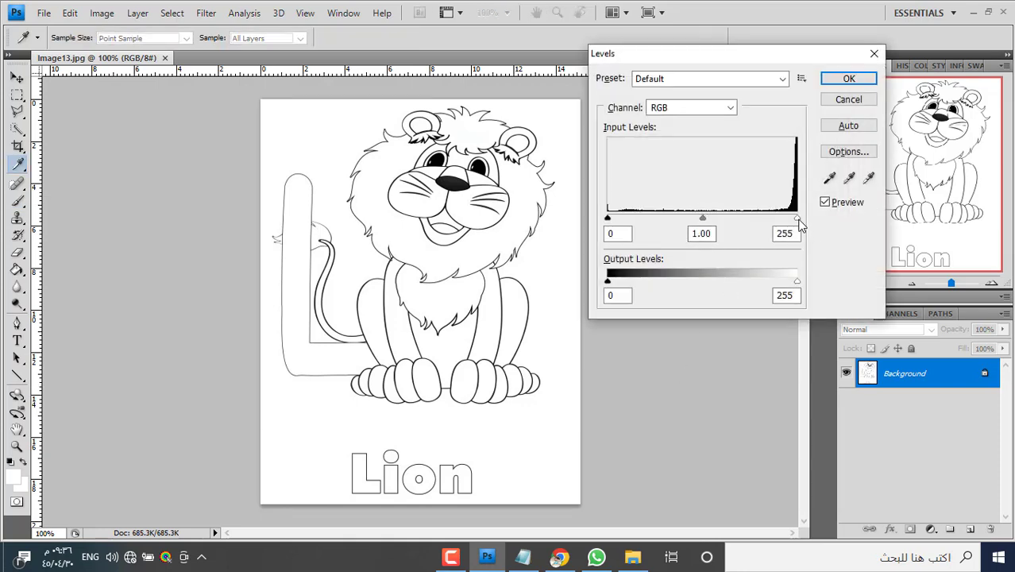
drag(797, 218, 778, 218)
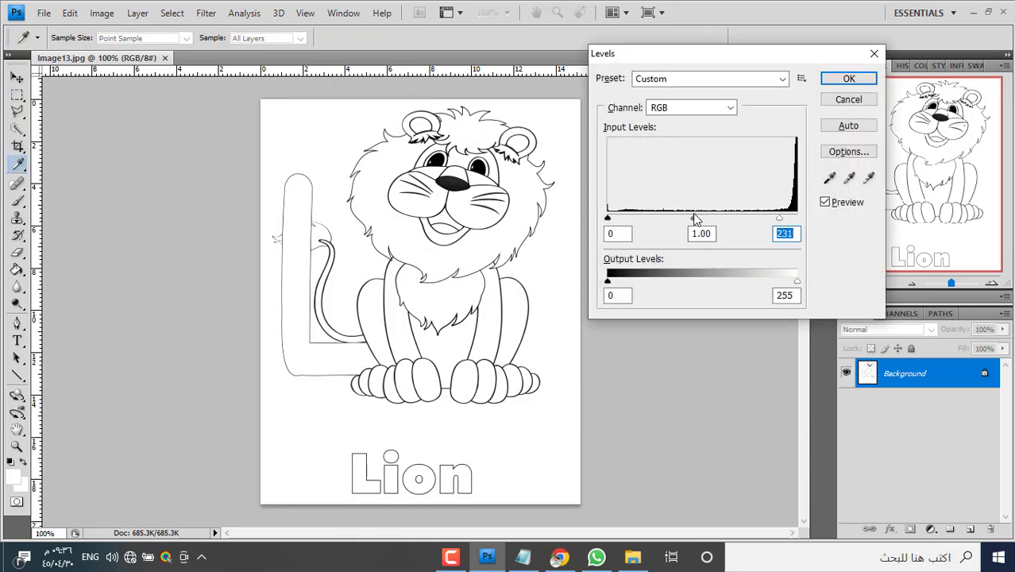
drag(694, 219, 725, 219)
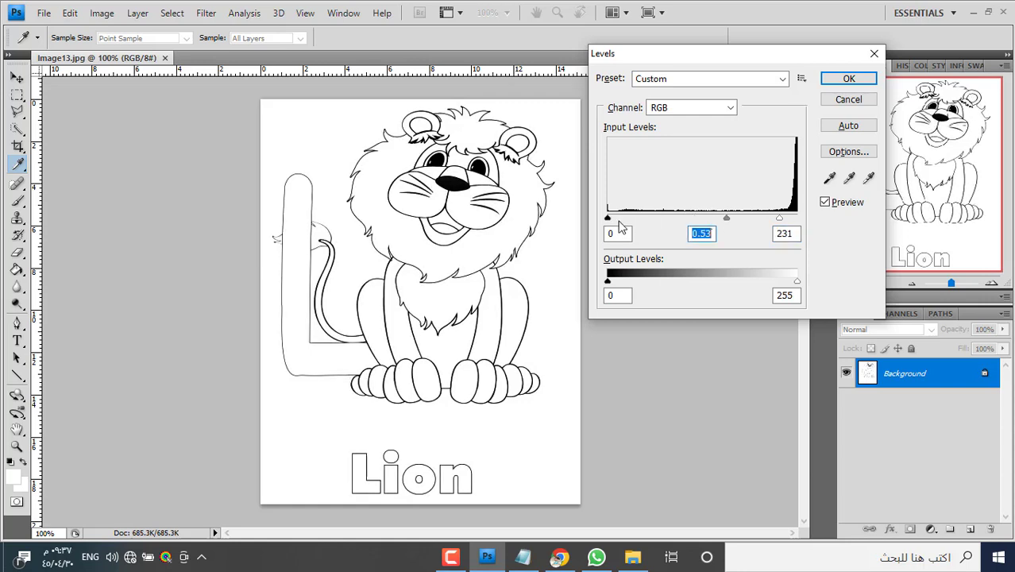
drag(610, 221, 655, 220)
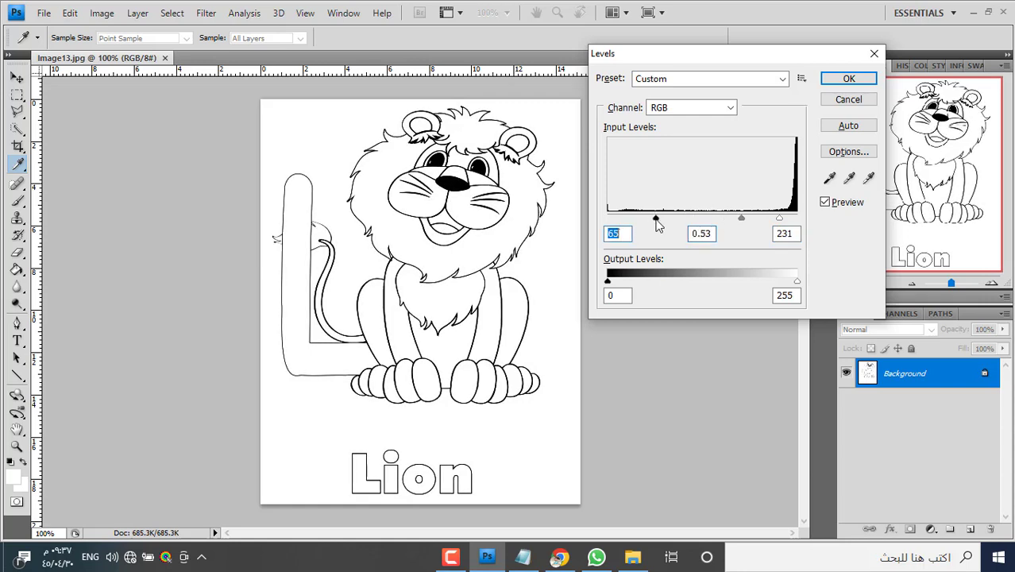
click(846, 79)
key(b)
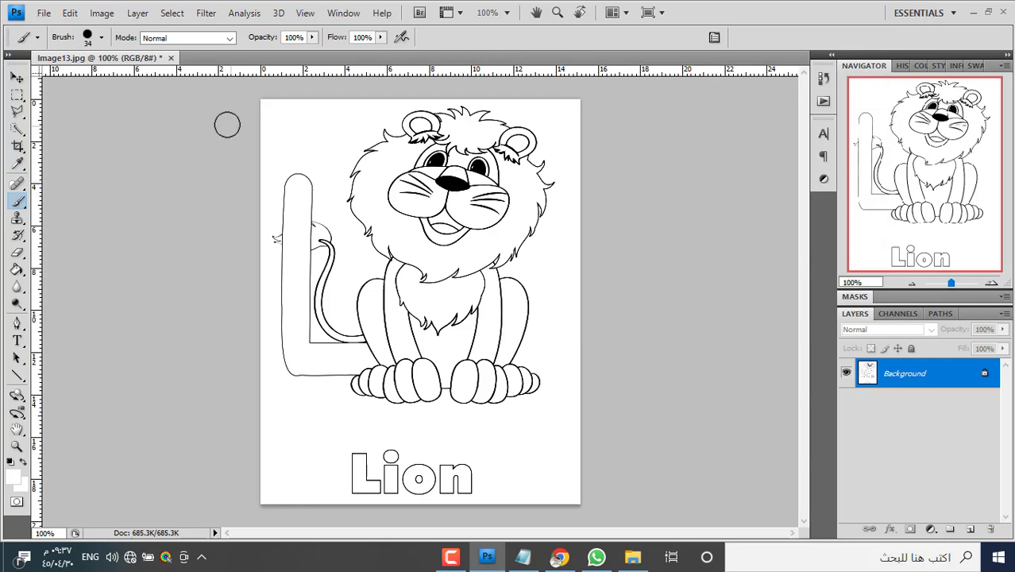
Close Image13.jpg and save its changes, accepting the current JPEG options.
click(171, 58)
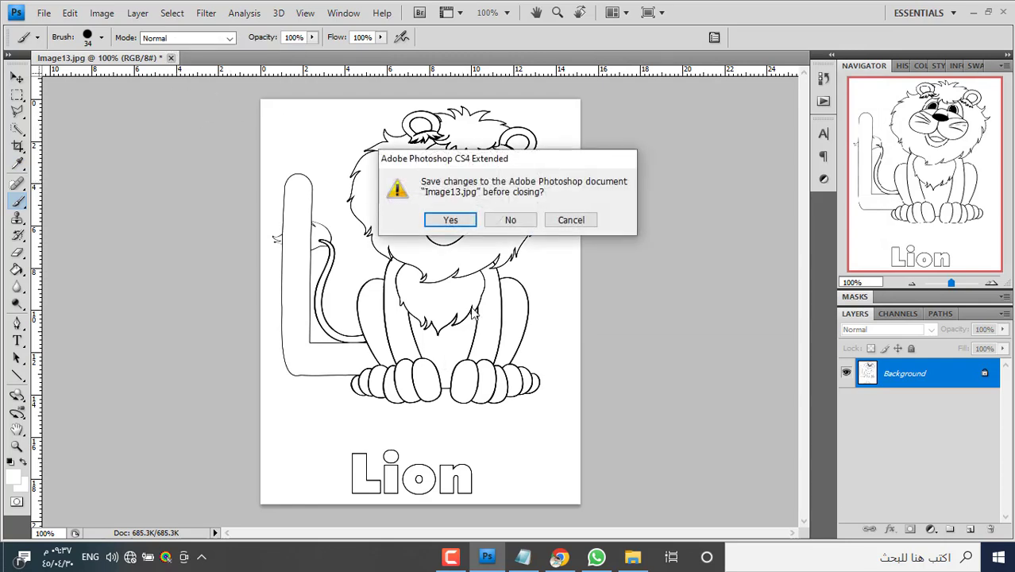
click(452, 219)
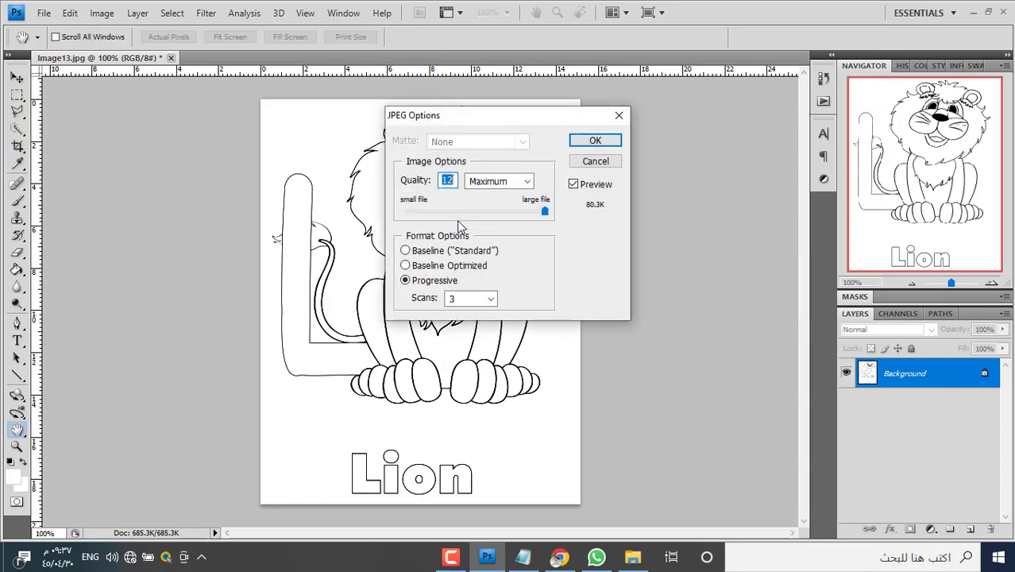
click(594, 142)
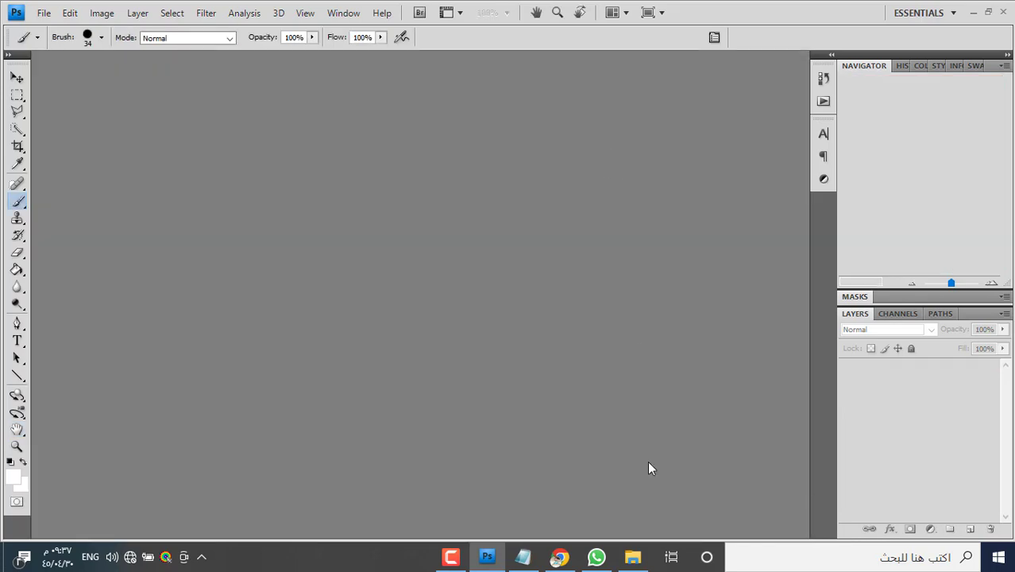
Switch to the File Explorer window with the colouring book images and open Image14 in Photoshop.
click(633, 559)
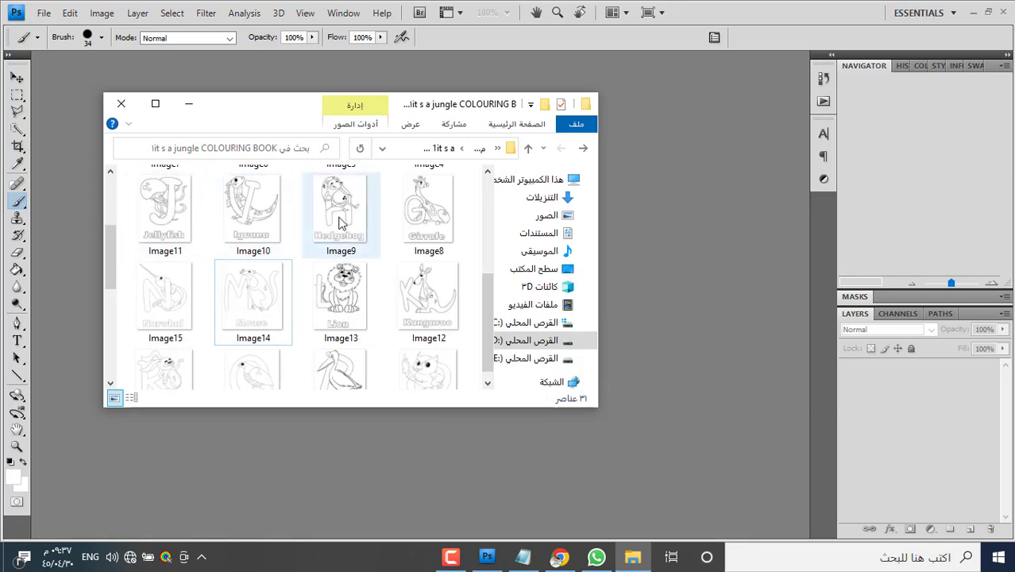
click(258, 300)
drag(258, 300, 359, 463)
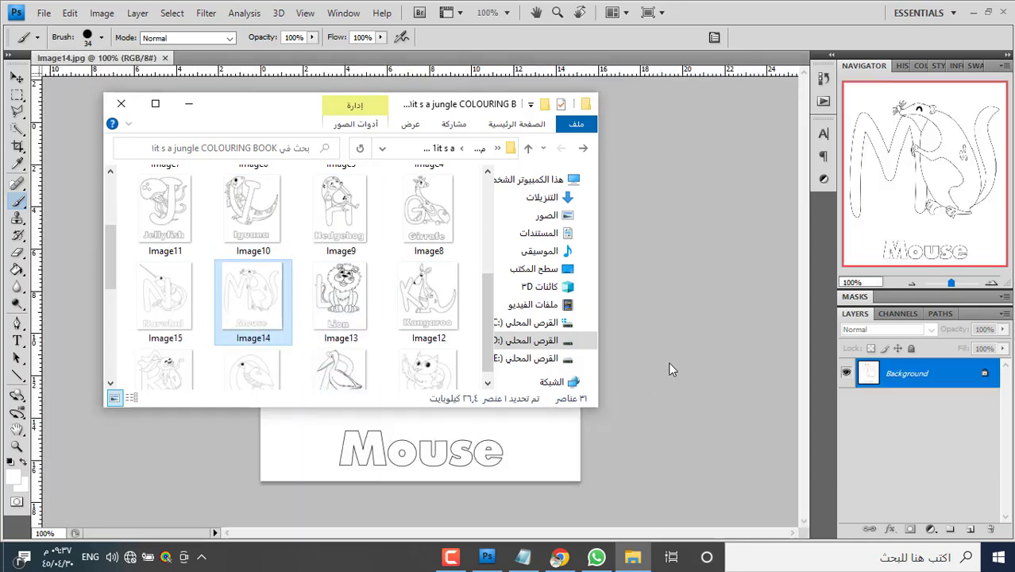
click(669, 359)
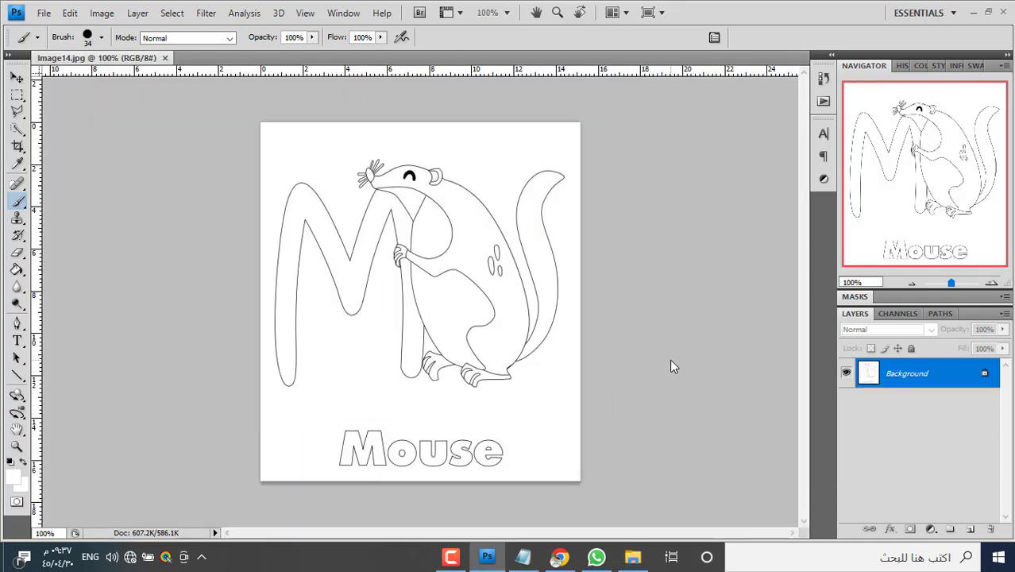
Darken the mouse line art with Levels, setting the RGB input levels to black 63, midtone 0.52 and white 240.
key(ctrl+l)
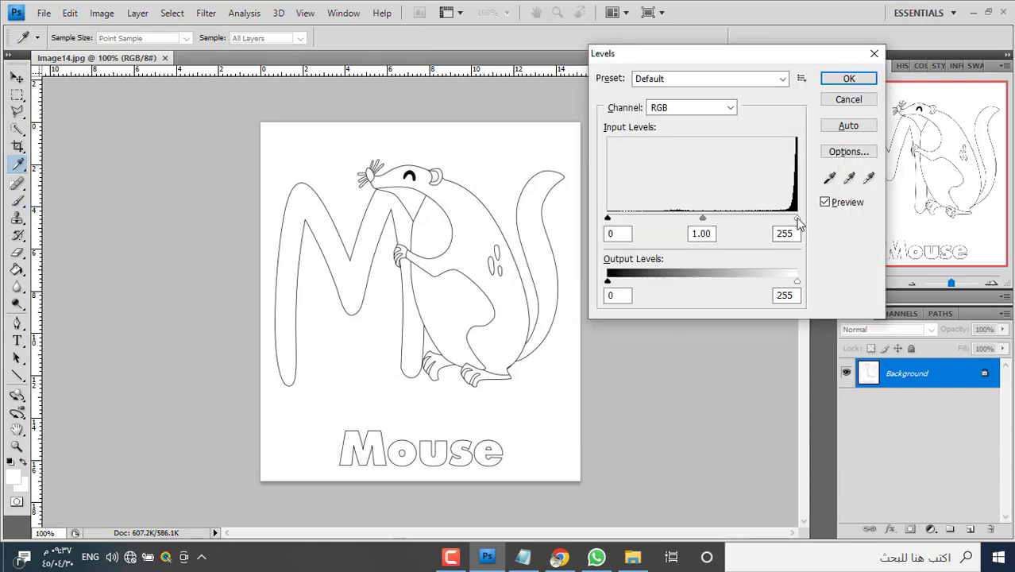
drag(797, 219, 785, 219)
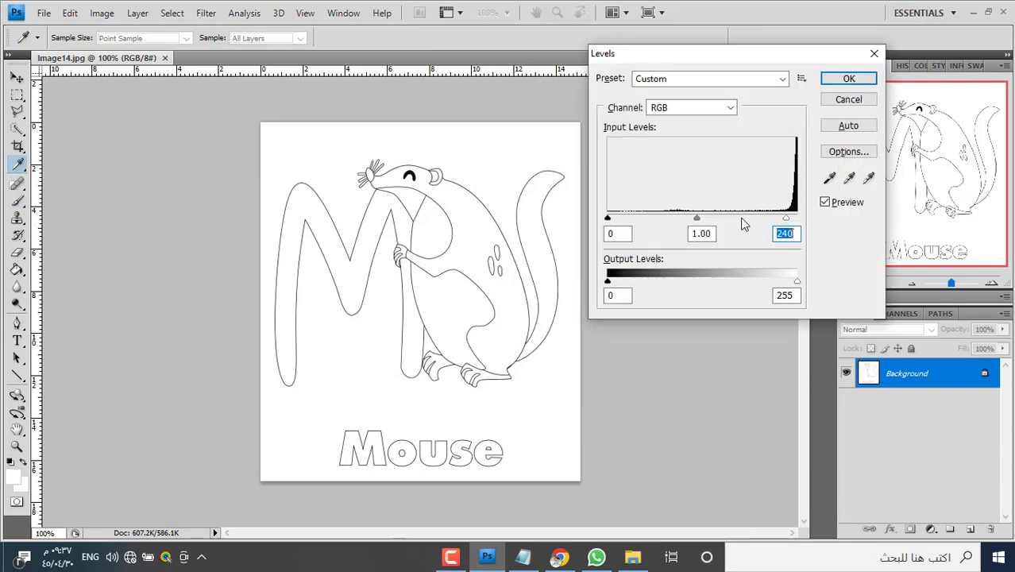
drag(696, 218, 732, 219)
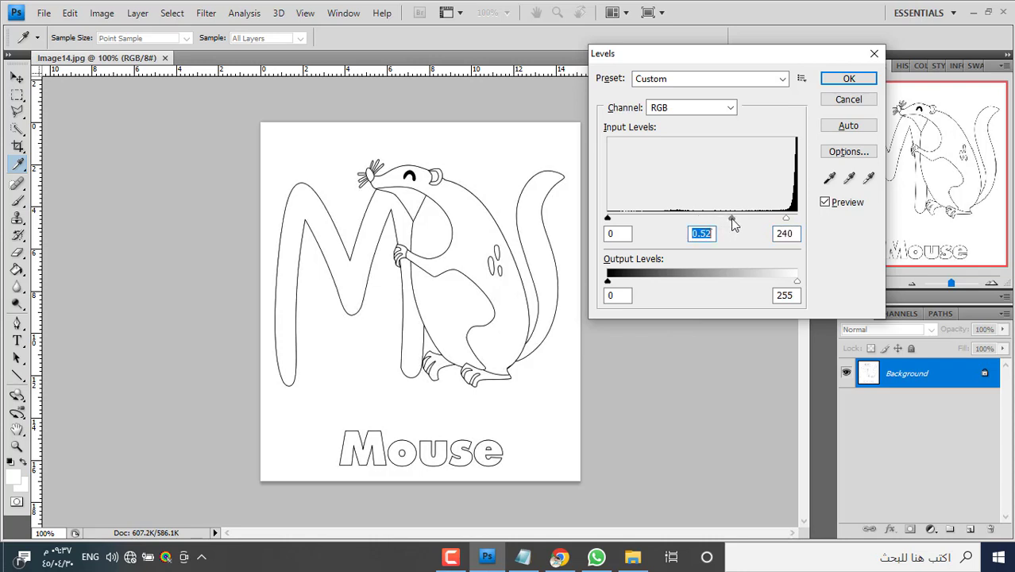
drag(642, 223, 656, 223)
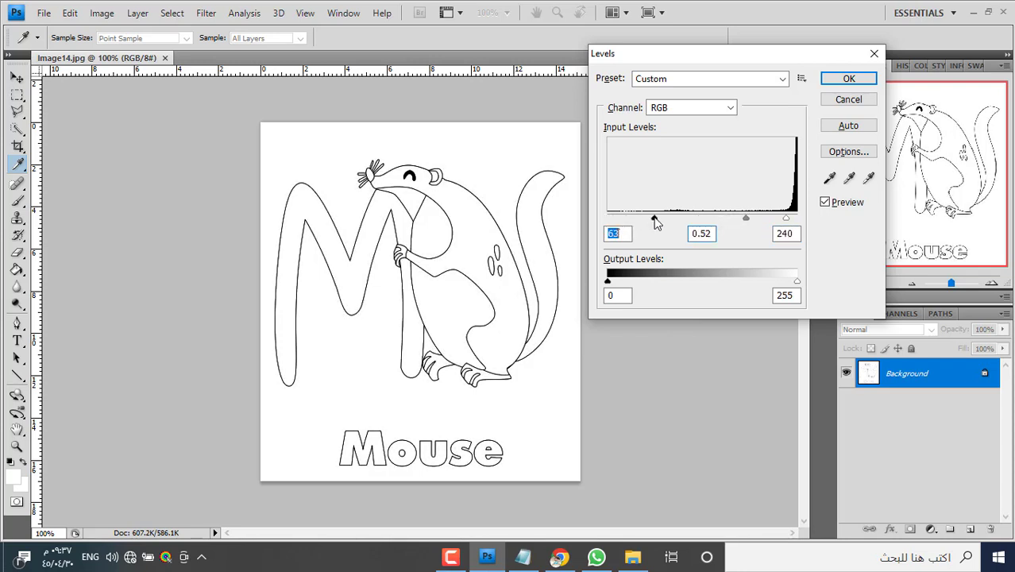
click(848, 78)
key(b)
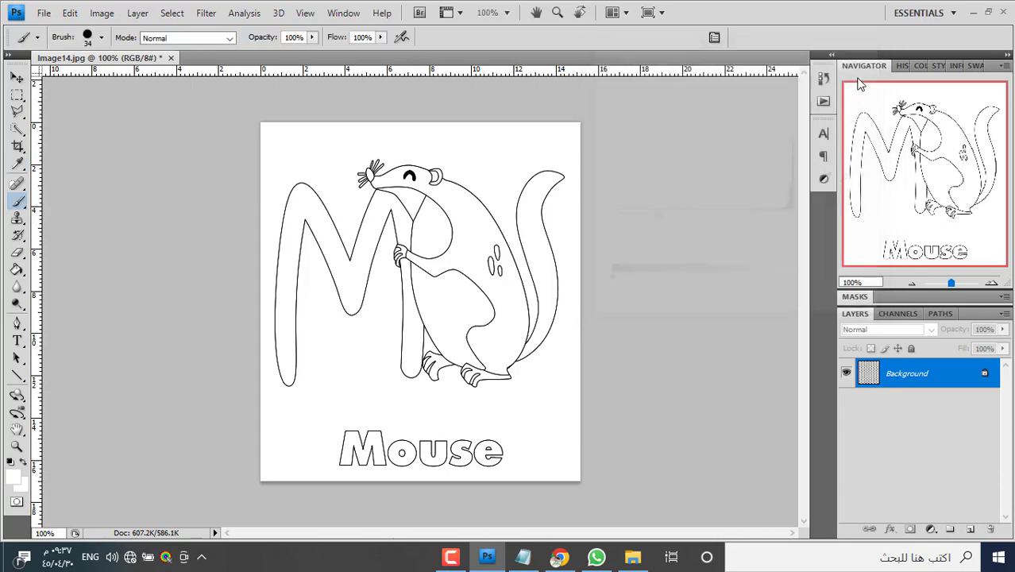
Close Image14.jpg and save its changes, accepting the current JPEG options.
click(171, 58)
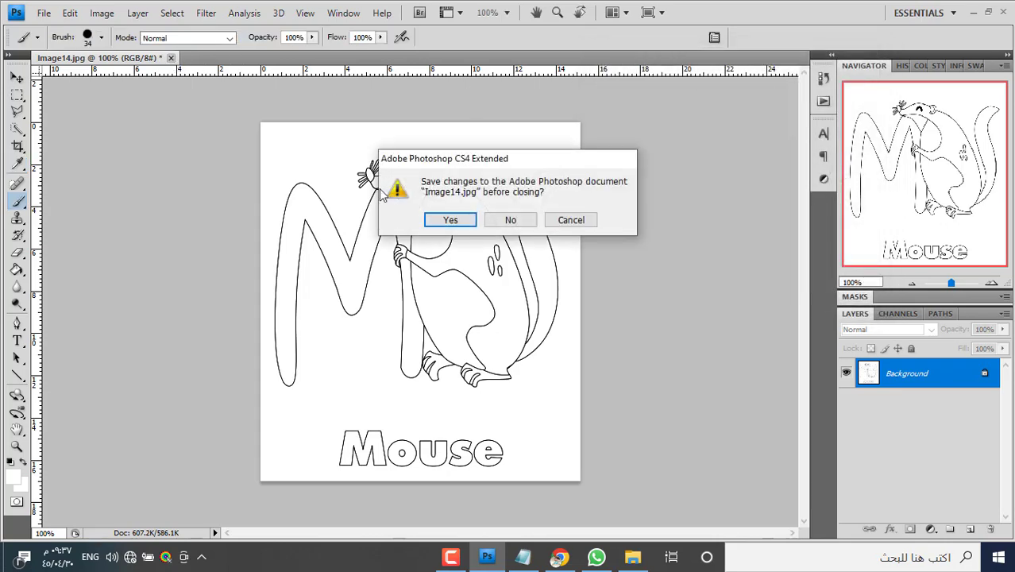
click(459, 228)
click(586, 144)
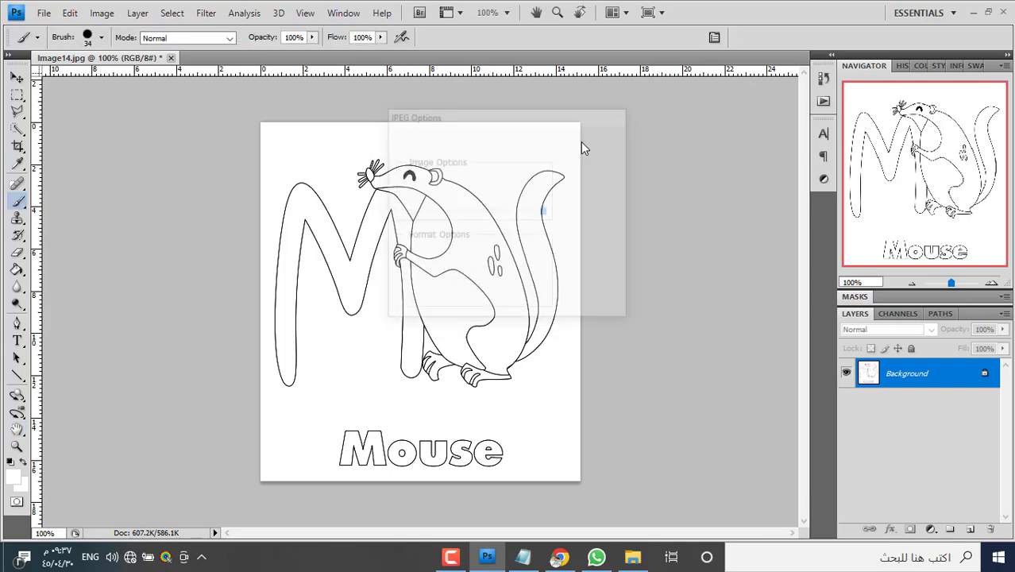
Switch to the File Explorer window with the colouring book images and open Image15 in Photoshop.
click(633, 556)
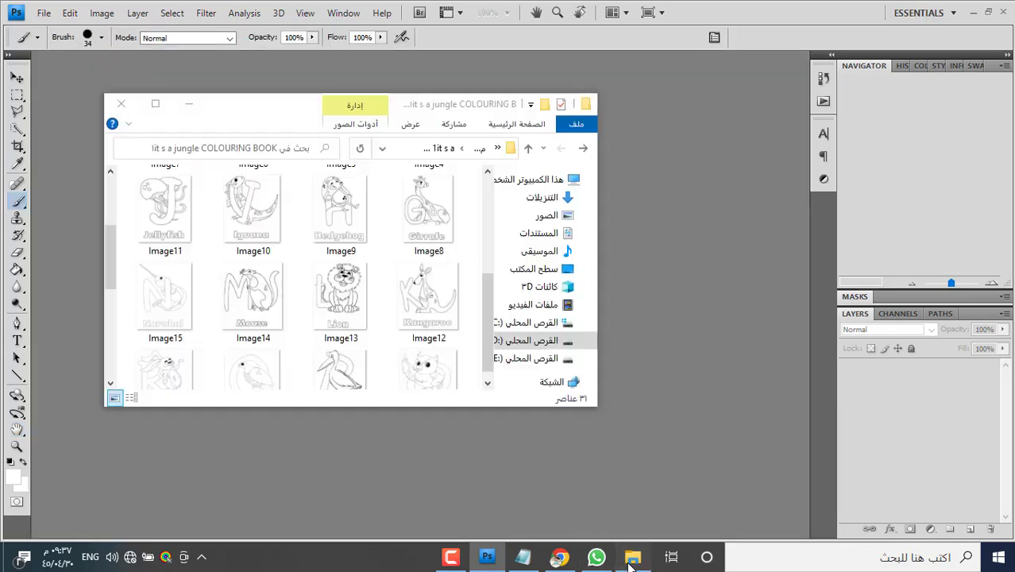
drag(165, 298, 278, 446)
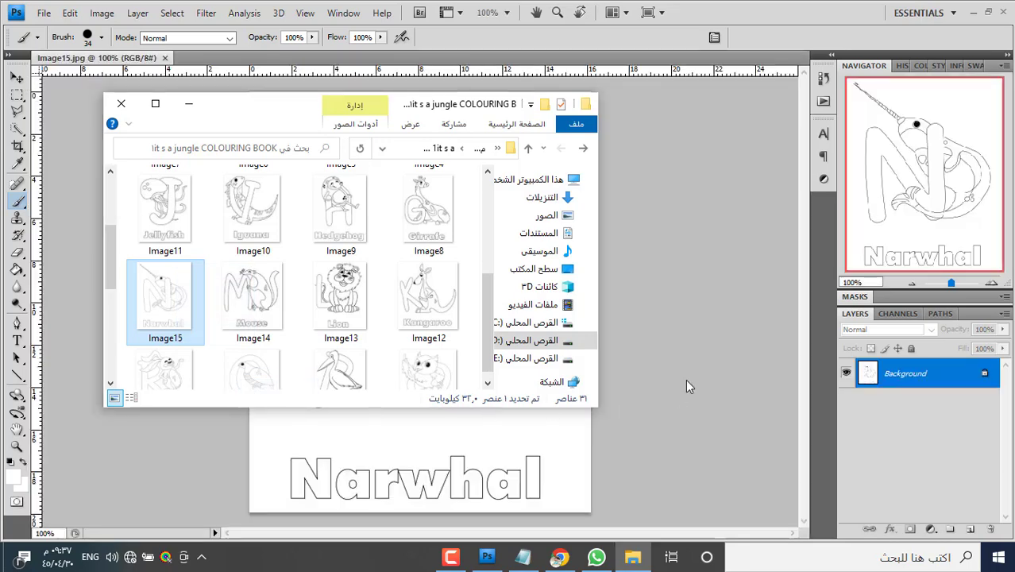
click(685, 379)
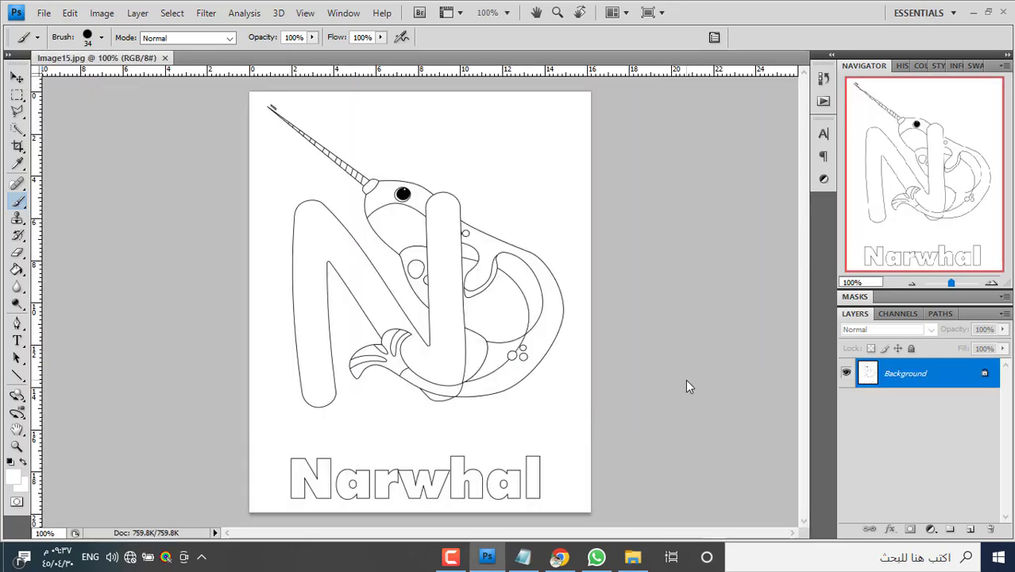
Darken the narwhal line art with Levels, setting the RGB input levels to black 72, midtone 0.64 and white 242.
key(ctrl+l)
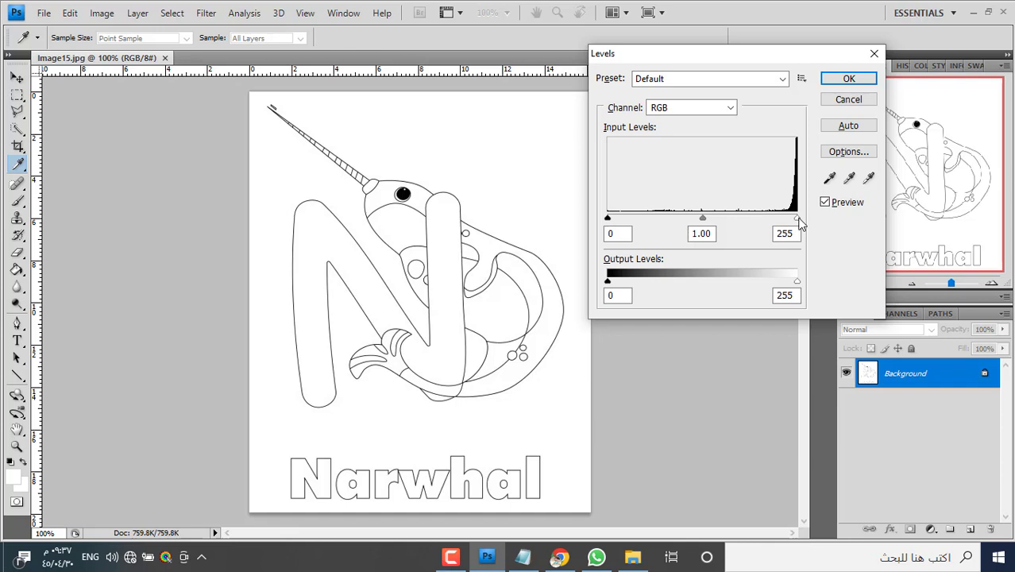
drag(797, 217, 787, 219)
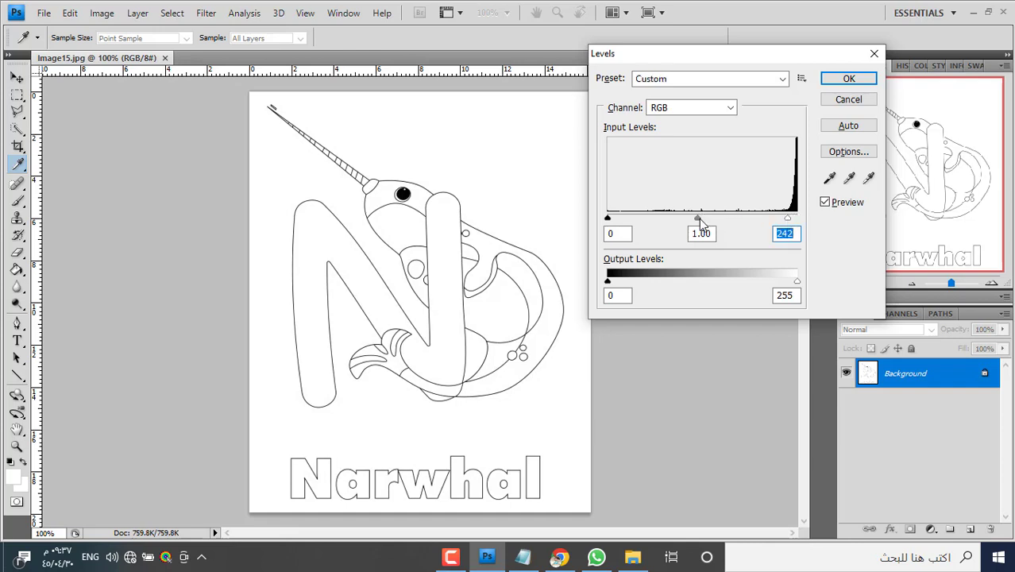
drag(718, 217, 721, 218)
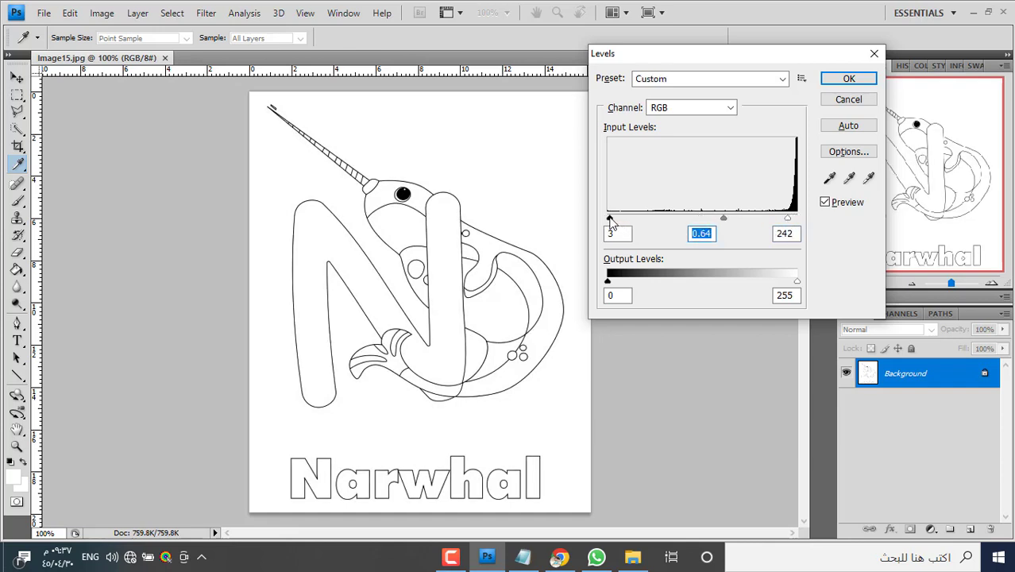
drag(609, 218, 661, 219)
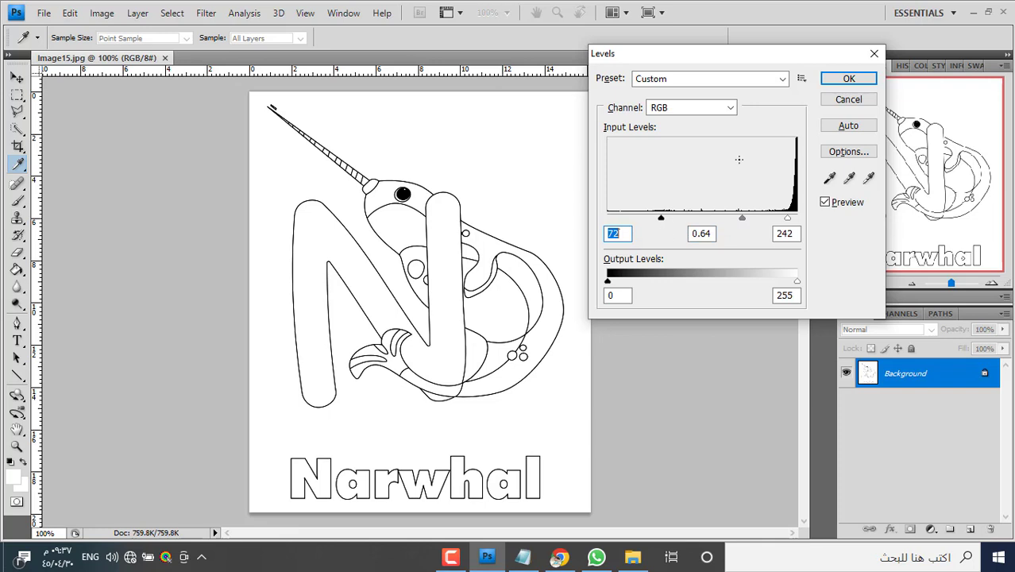
click(850, 79)
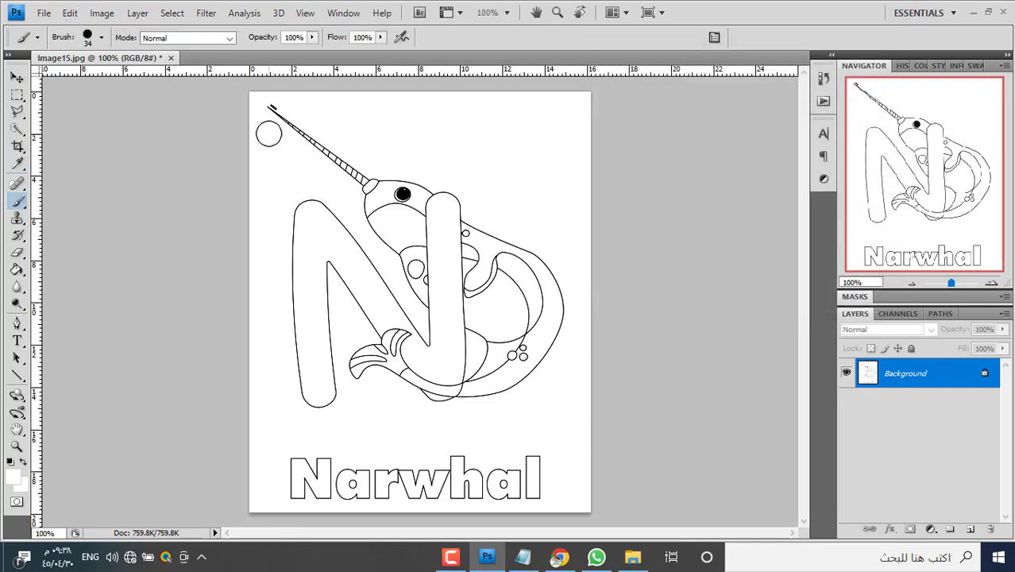
Close Image15.jpg and save its changes, accepting the current JPEG options.
click(172, 59)
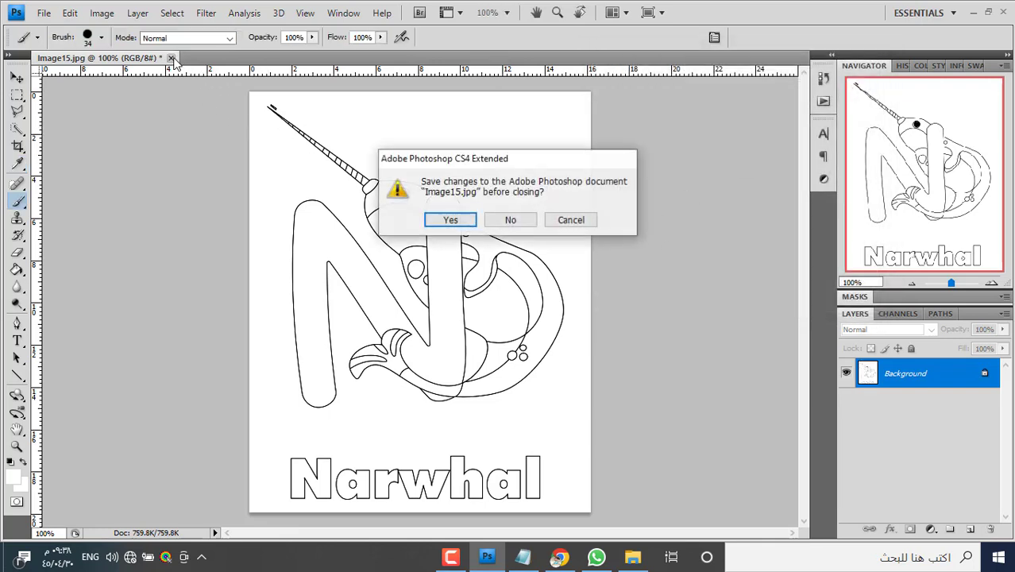
click(459, 225)
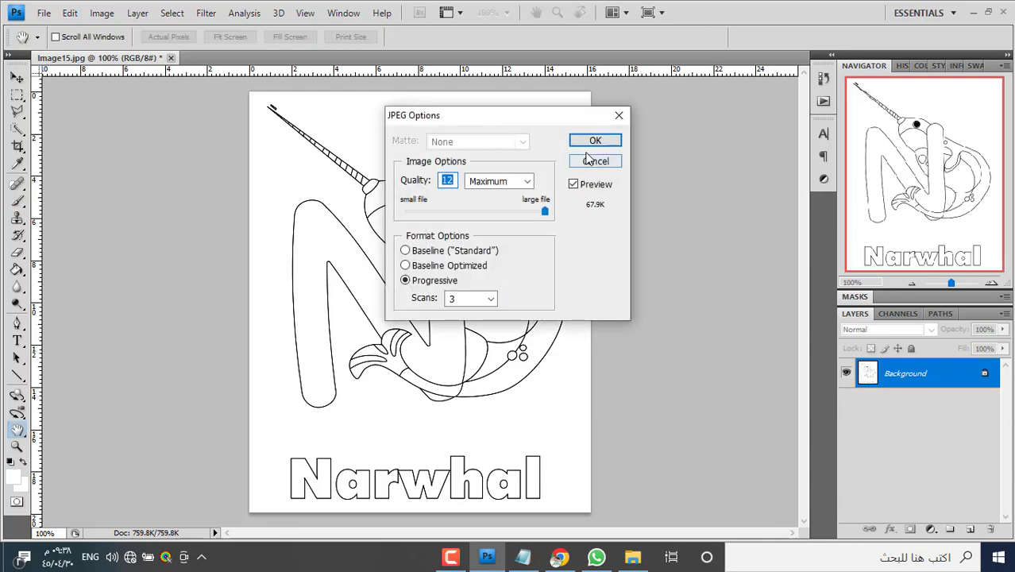
click(589, 144)
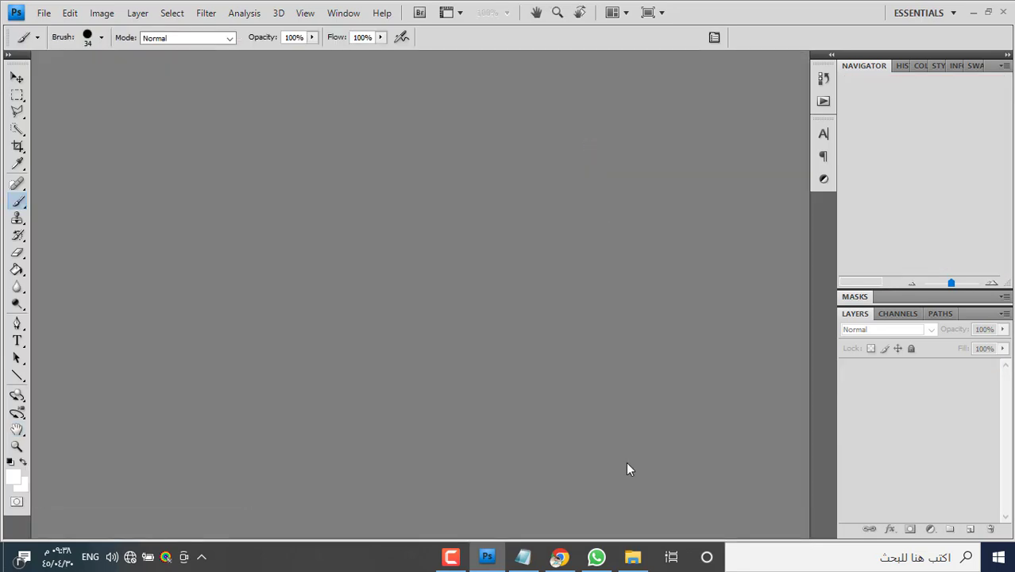
Switch to the File Explorer window with the colouring book images and open Image16 in Photoshop.
click(630, 558)
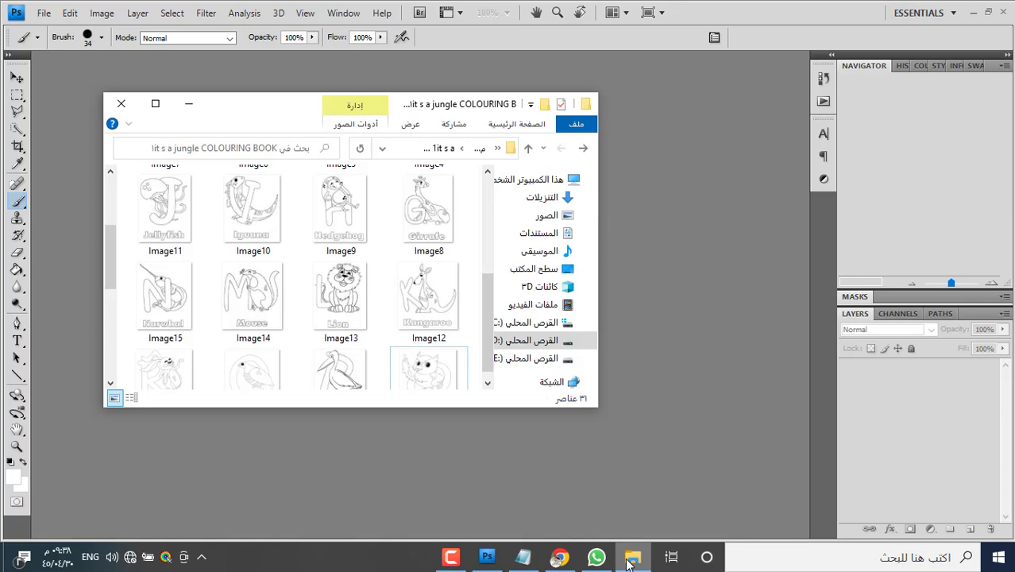
drag(109, 251, 288, 267)
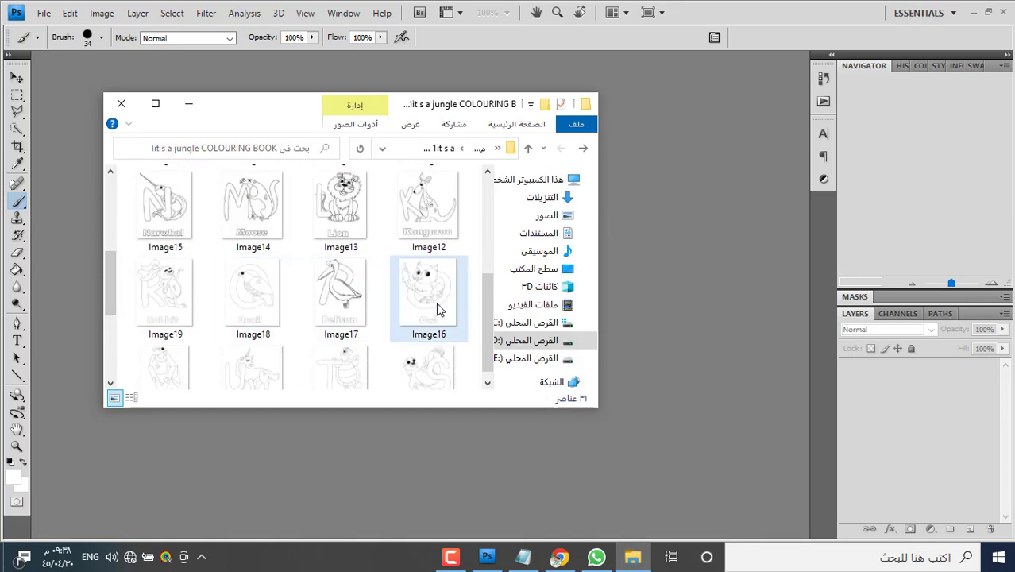
drag(439, 308, 662, 303)
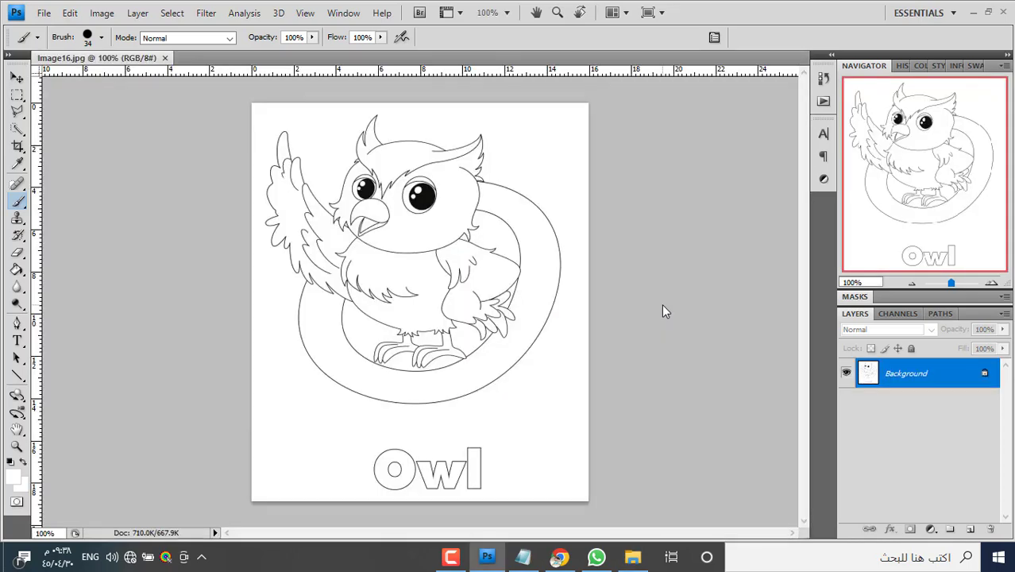
Darken the owl line art with Levels, setting the RGB input levels to black 100, midtone 0.41 and white 236.
key(ctrl+l)
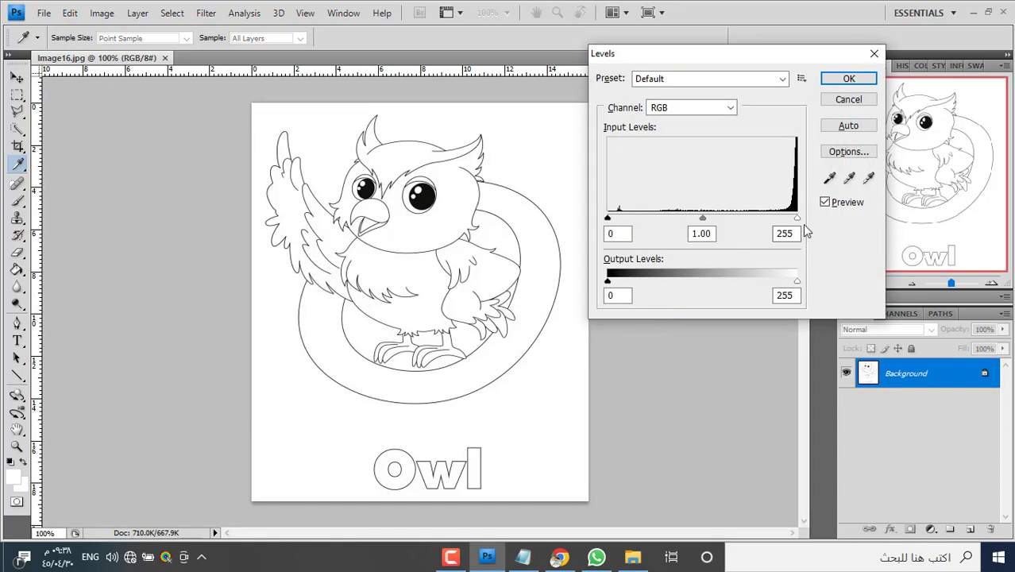
drag(797, 222, 783, 222)
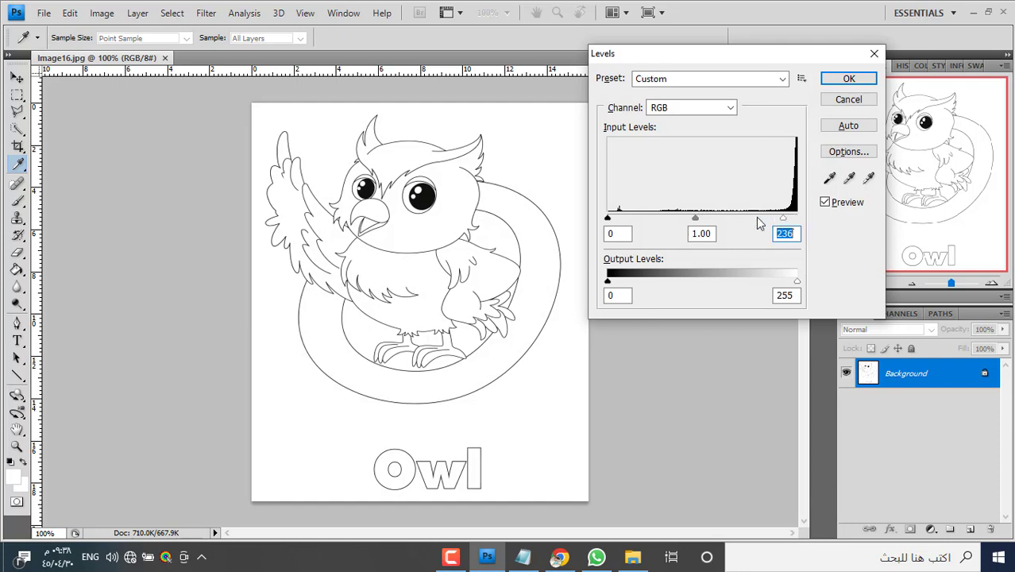
drag(695, 217, 740, 217)
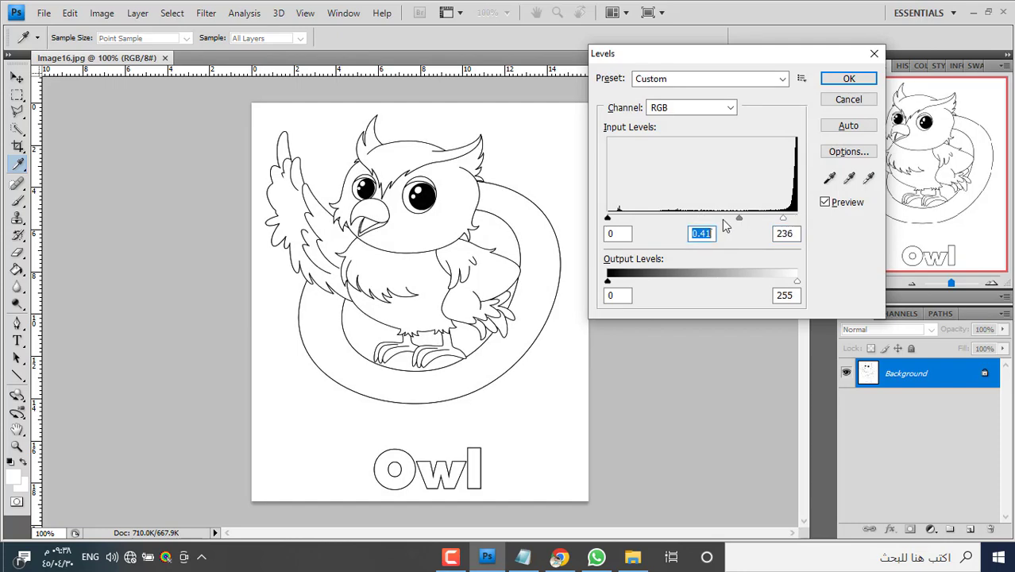
drag(608, 218, 681, 219)
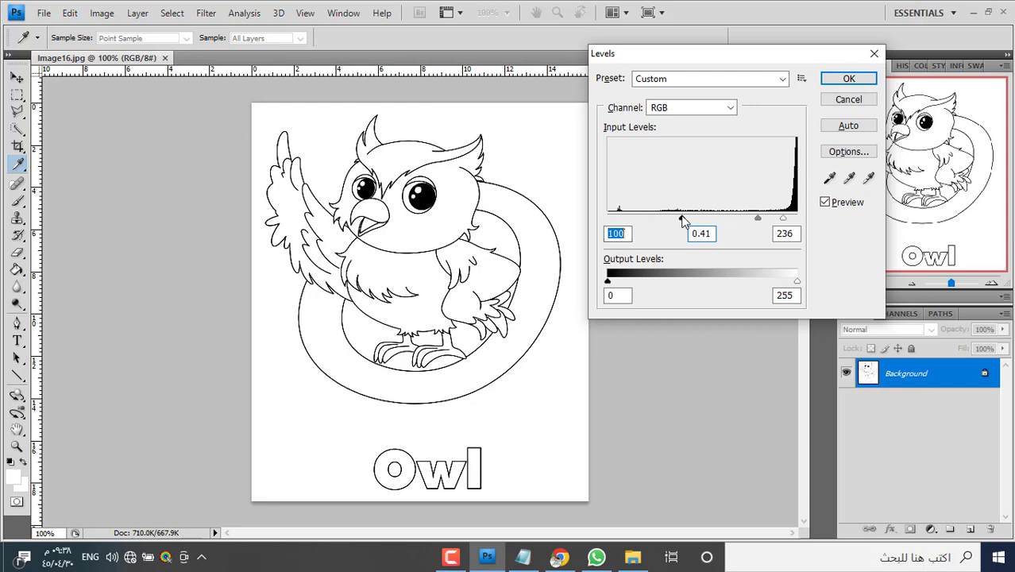
click(843, 79)
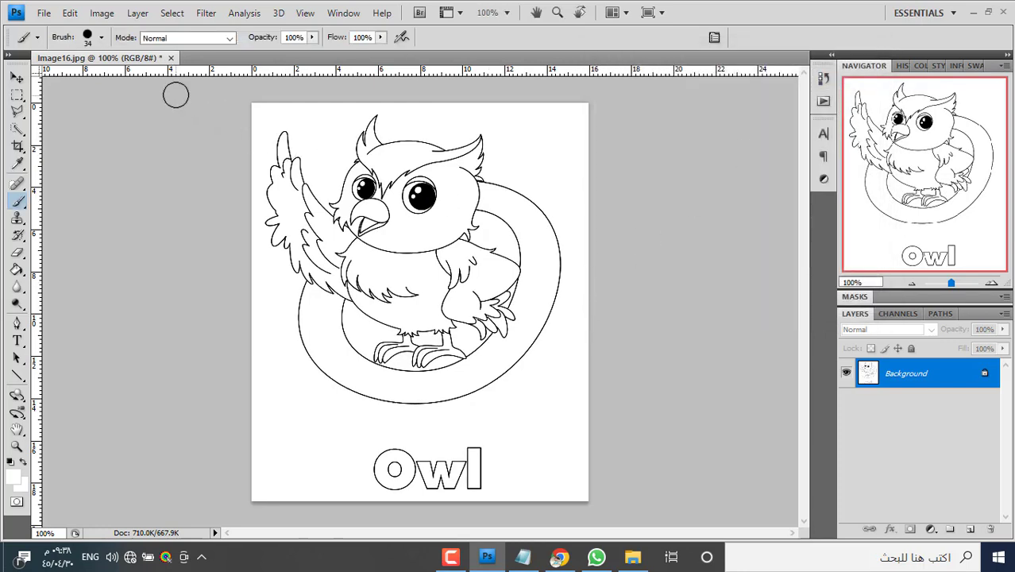
Close Image16.jpg and save its changes, accepting the current JPEG options.
click(171, 58)
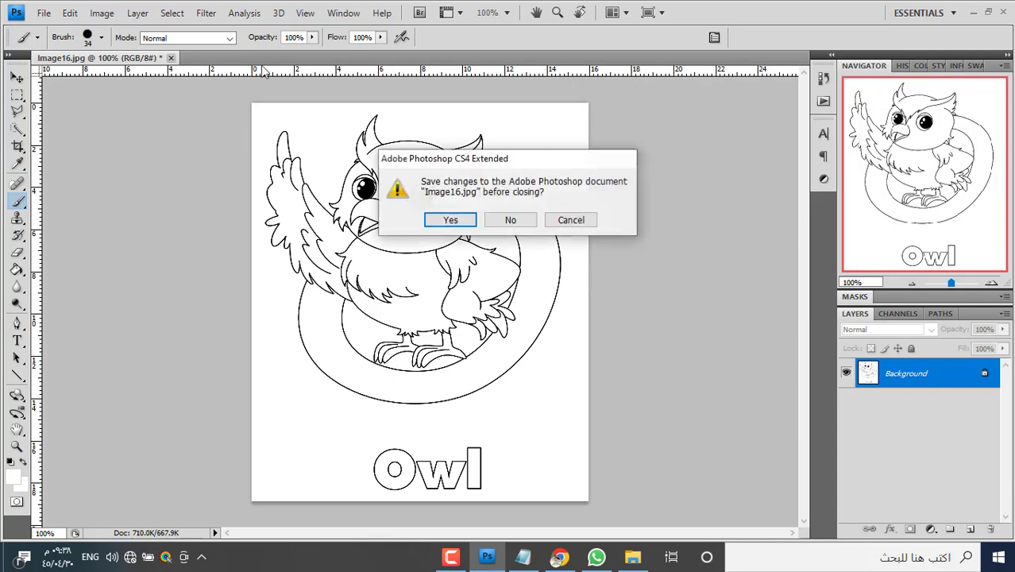
click(467, 222)
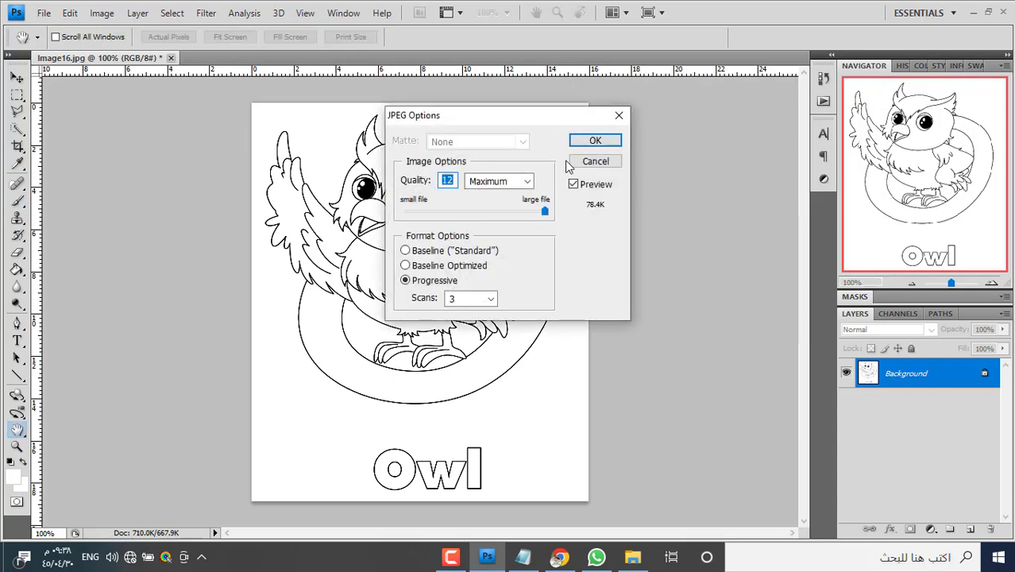
click(579, 146)
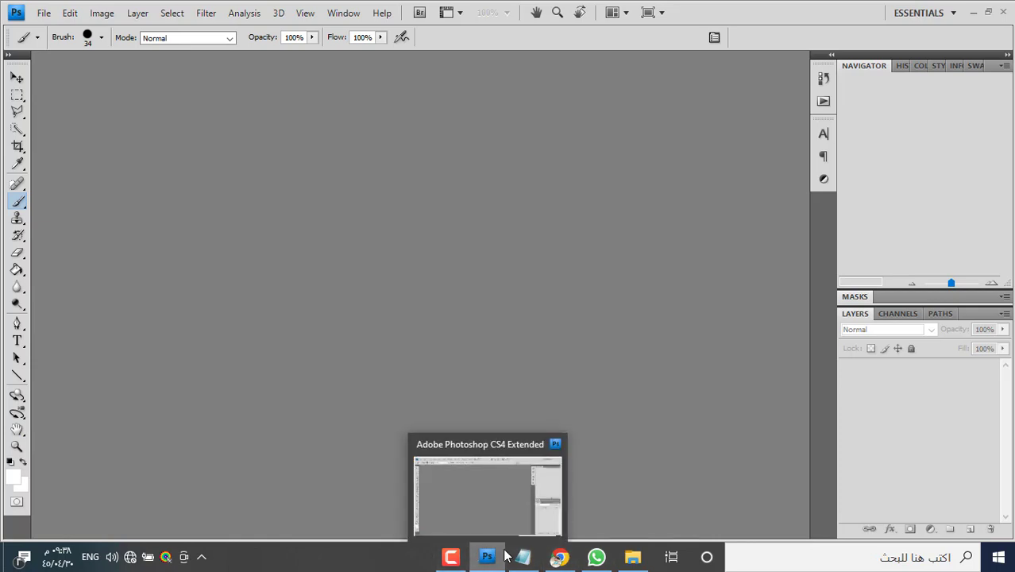
Switch to the File Explorer window with the colouring book images and open Image17 in Photoshop.
click(632, 558)
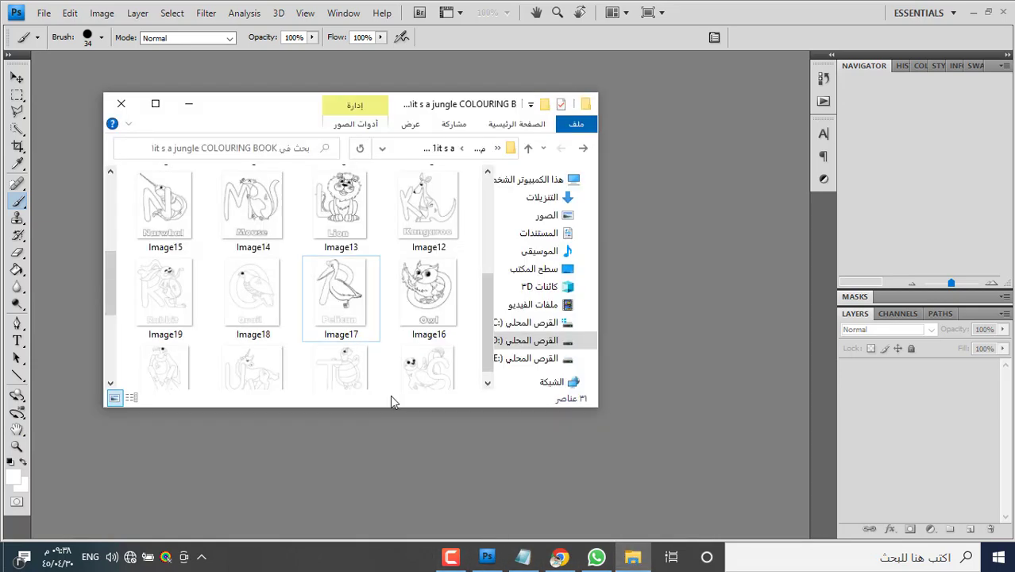
drag(354, 306, 422, 445)
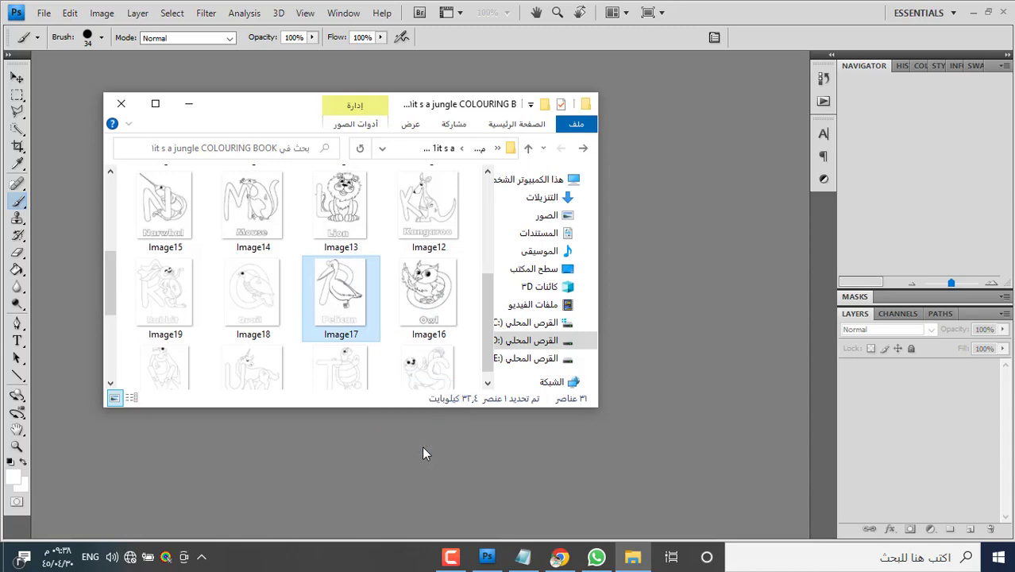
click(720, 376)
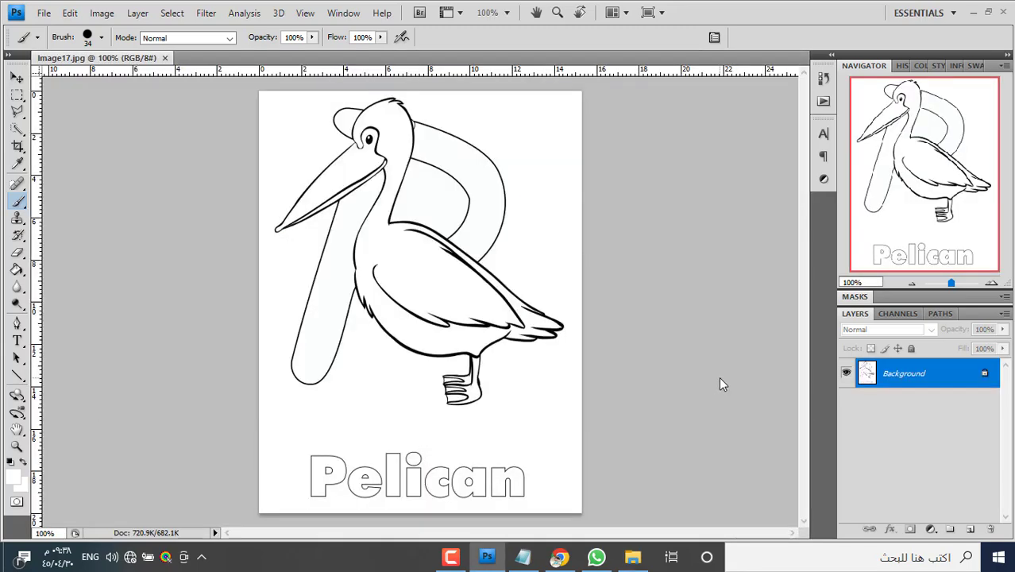
Darken the pelican line art with Levels, setting the RGB input levels to black 47, midtone 0.64 and white 241.
key(ctrl+l)
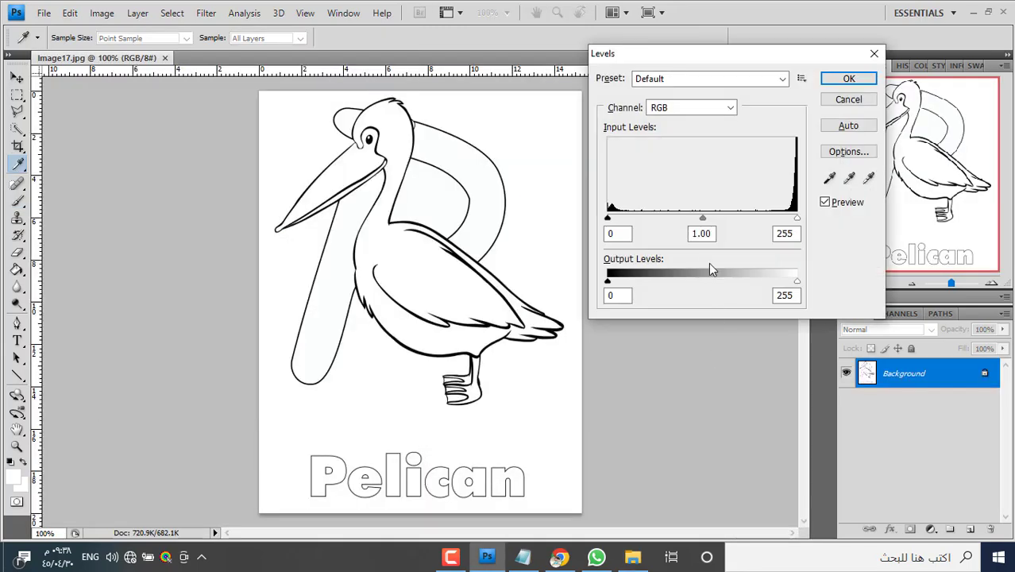
drag(797, 219, 786, 218)
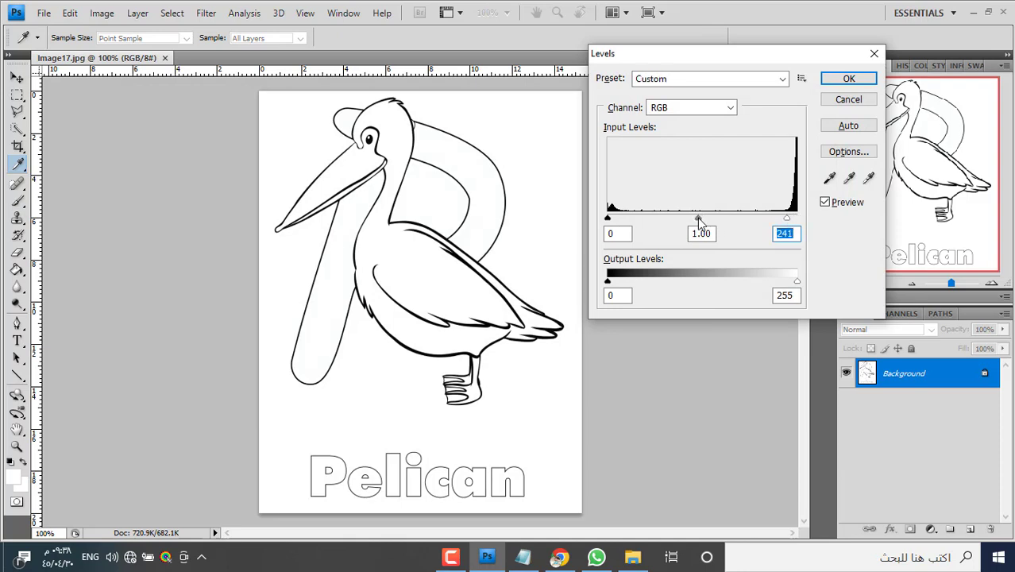
drag(697, 218, 721, 215)
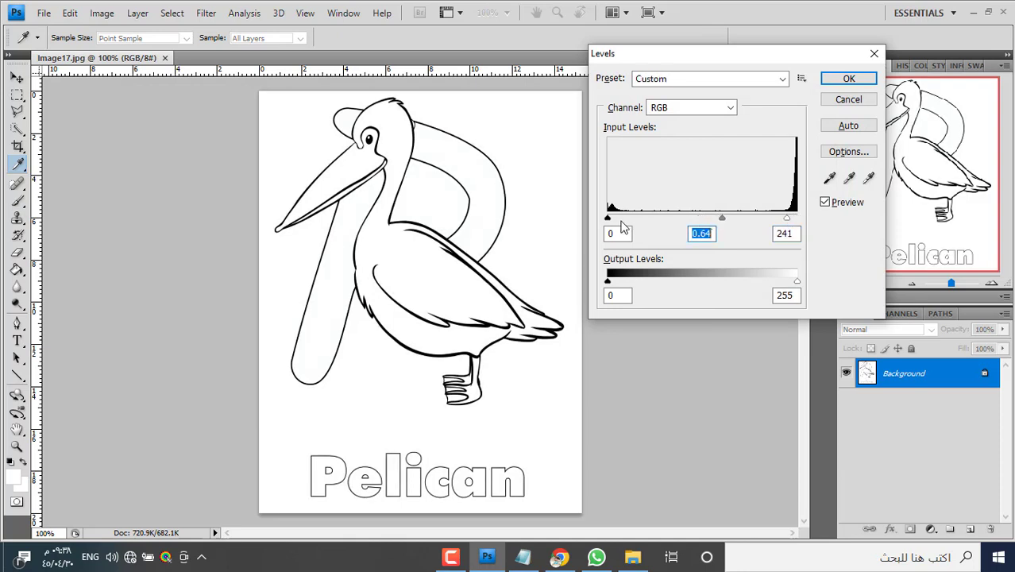
drag(609, 218, 643, 221)
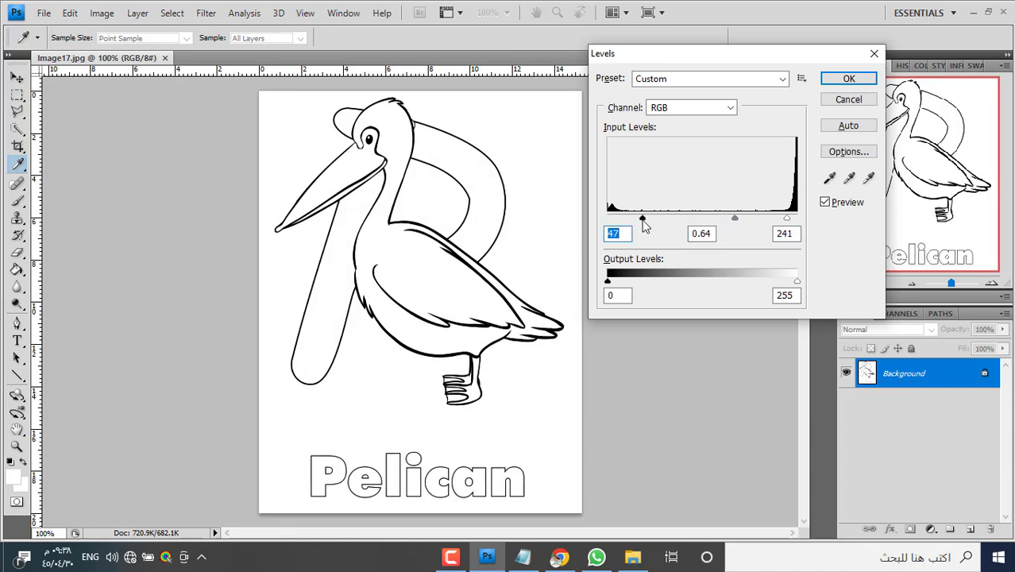
click(835, 85)
Close Image17.jpg and save its changes, accepting the current JPEG options.
click(171, 58)
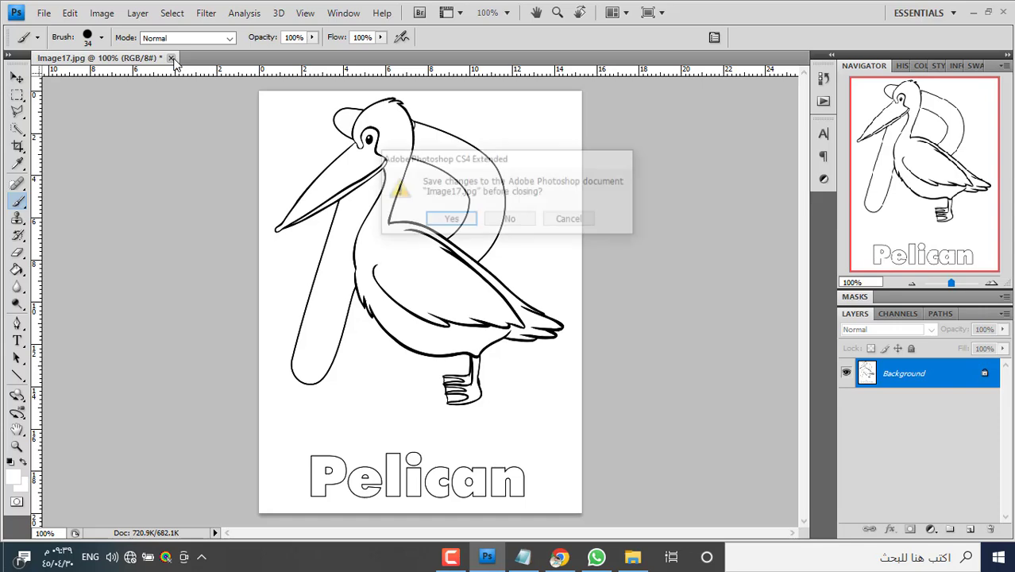
click(448, 219)
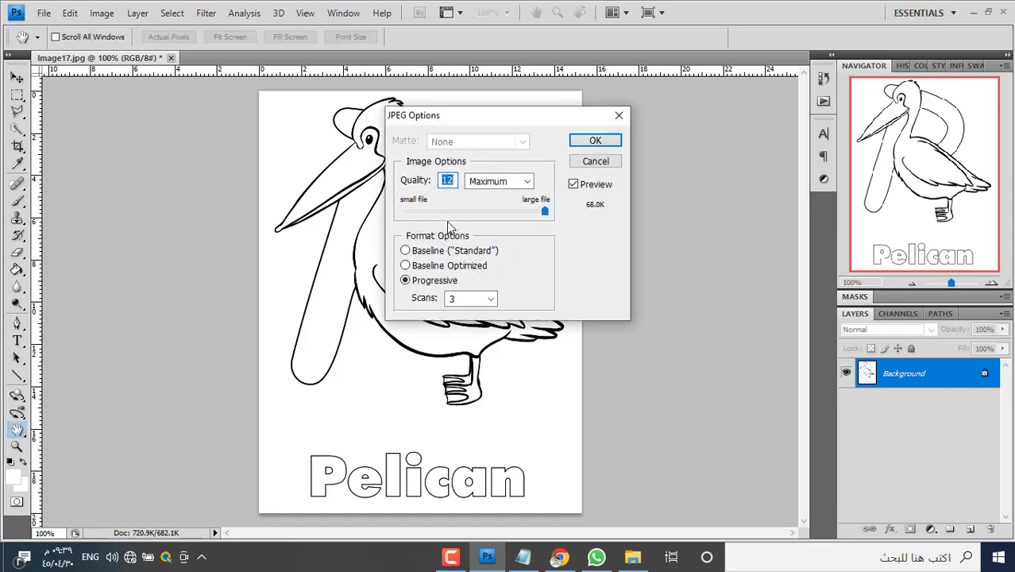
click(594, 140)
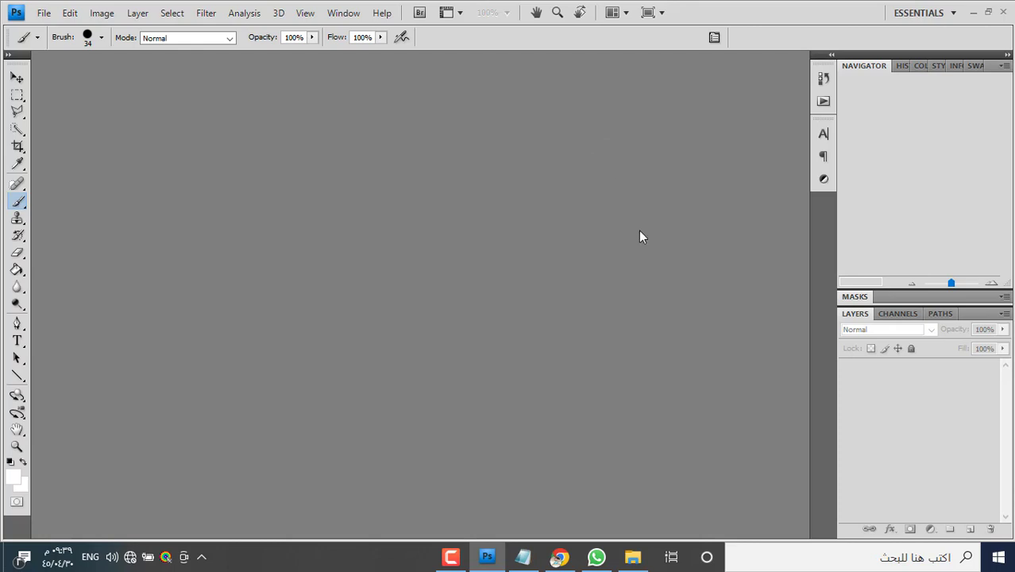
Switch to the File Explorer window with the colouring book images and open Image18 in Photoshop.
click(632, 558)
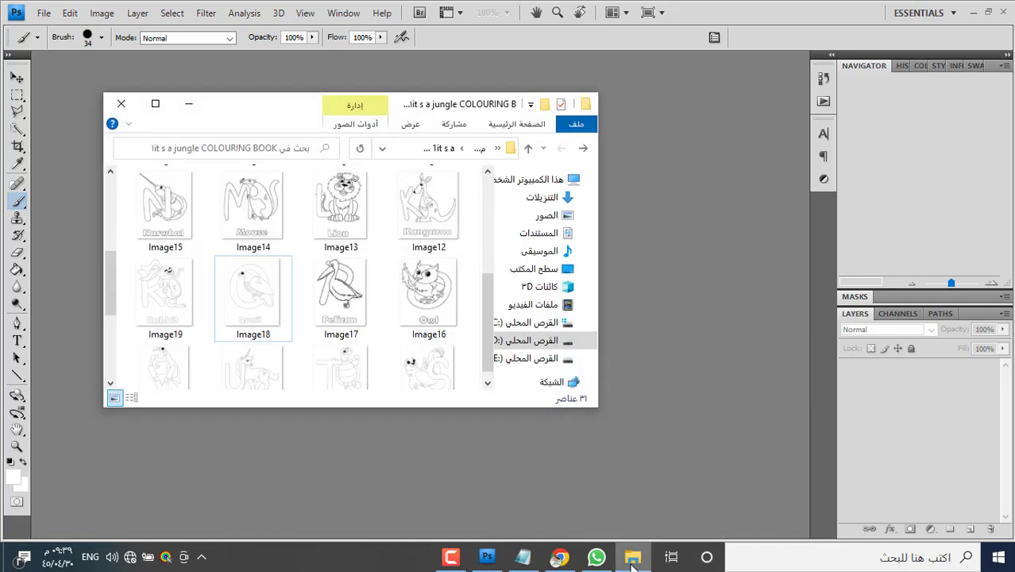
click(259, 319)
drag(256, 310, 451, 396)
click(665, 371)
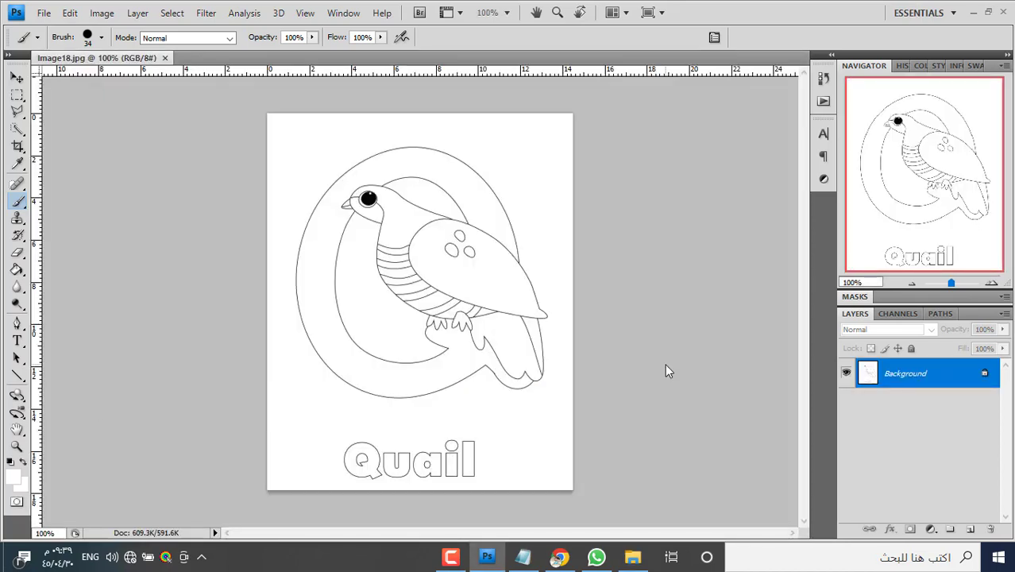
Darken the quail line art with Levels, setting the RGB input levels to black 58, midtone 0.47 and white 238.
key(ctrl+l)
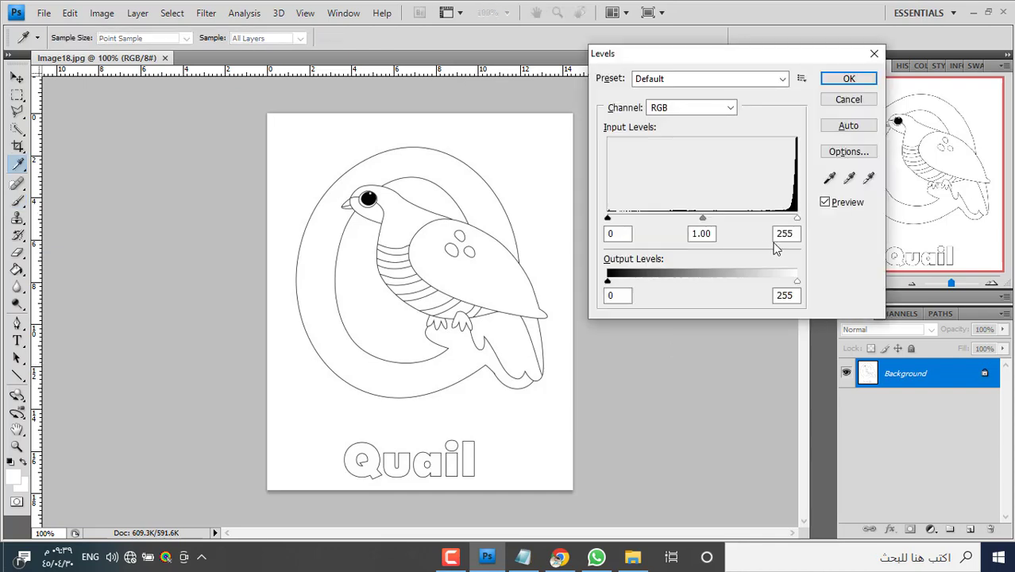
drag(796, 219, 784, 223)
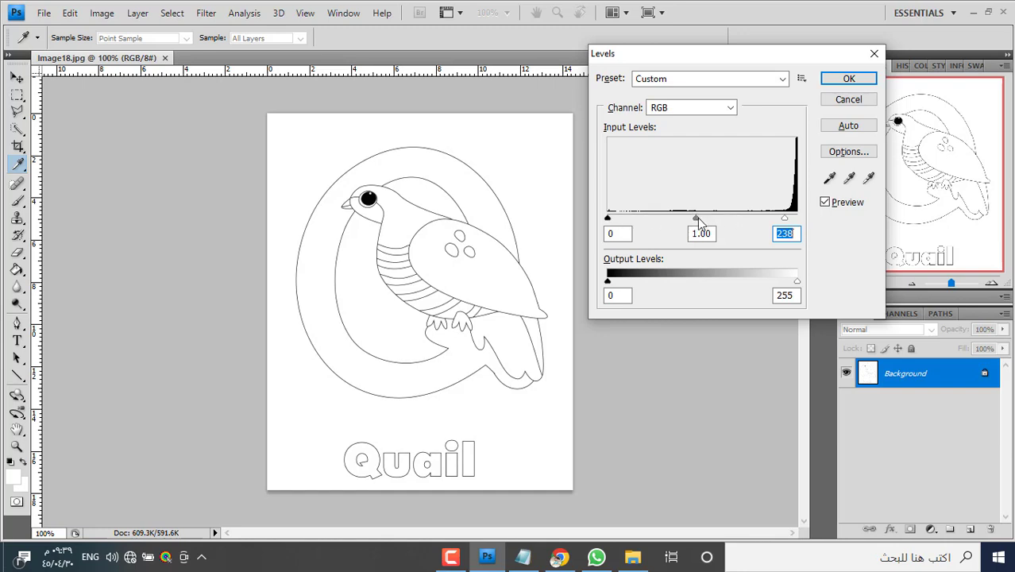
drag(697, 217, 734, 219)
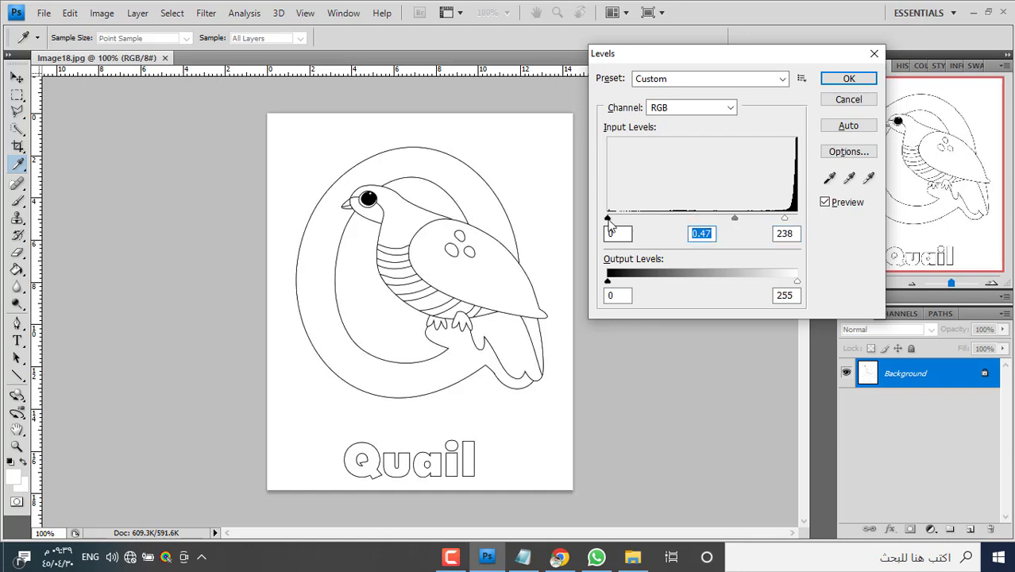
drag(609, 218, 649, 216)
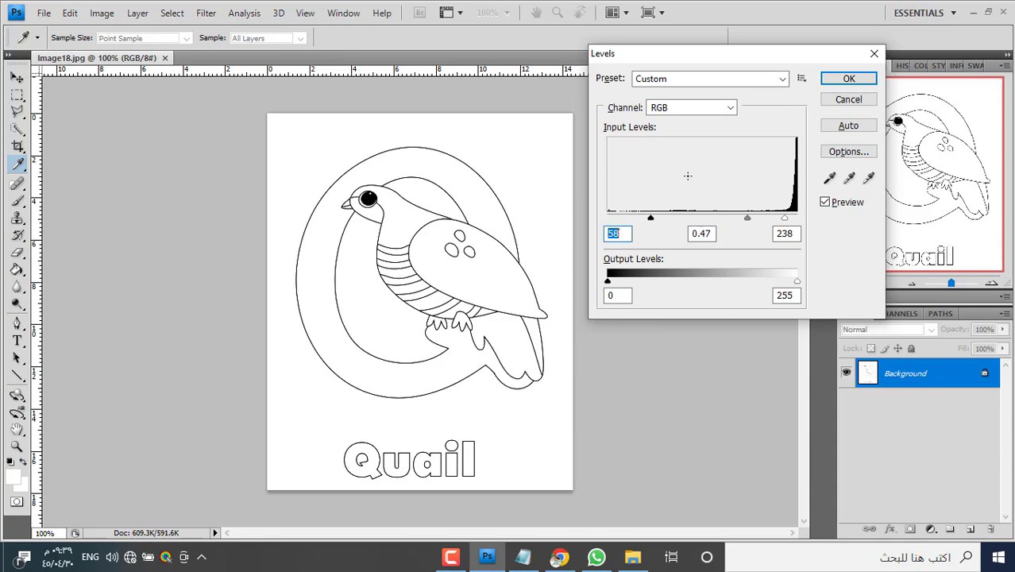
click(843, 78)
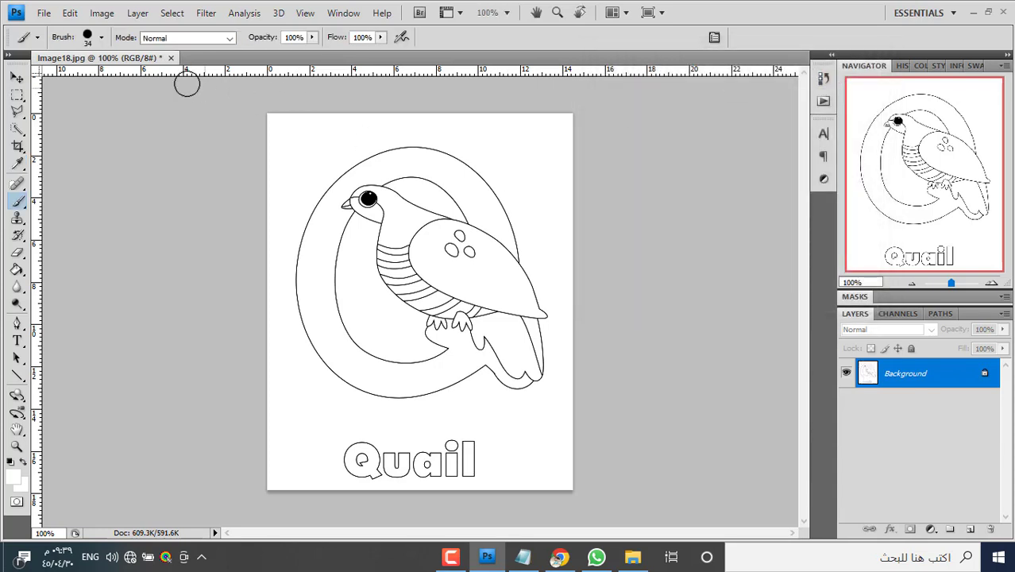
Close Image18.jpg and save its changes, accepting the current JPEG options.
click(170, 58)
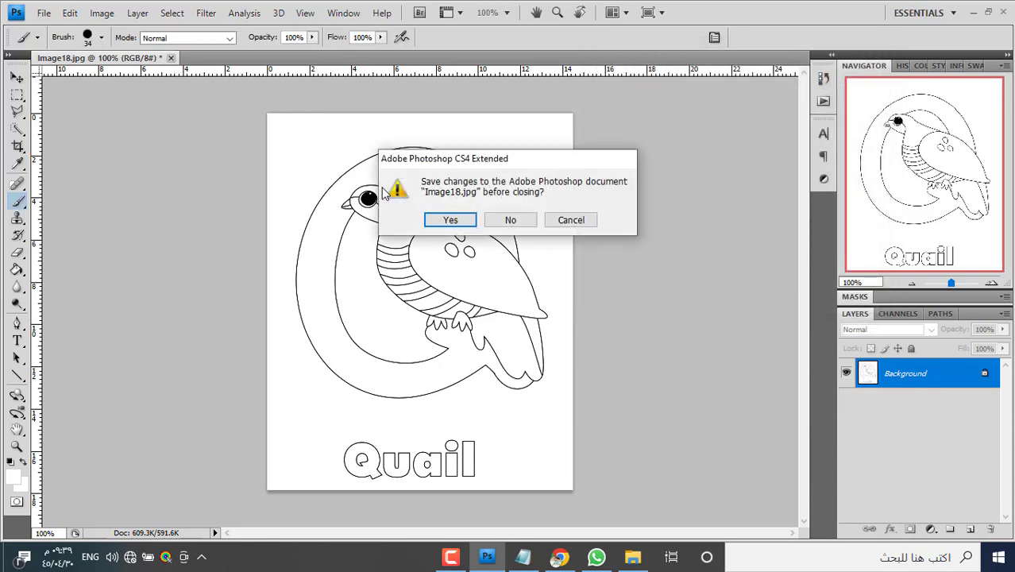
click(450, 220)
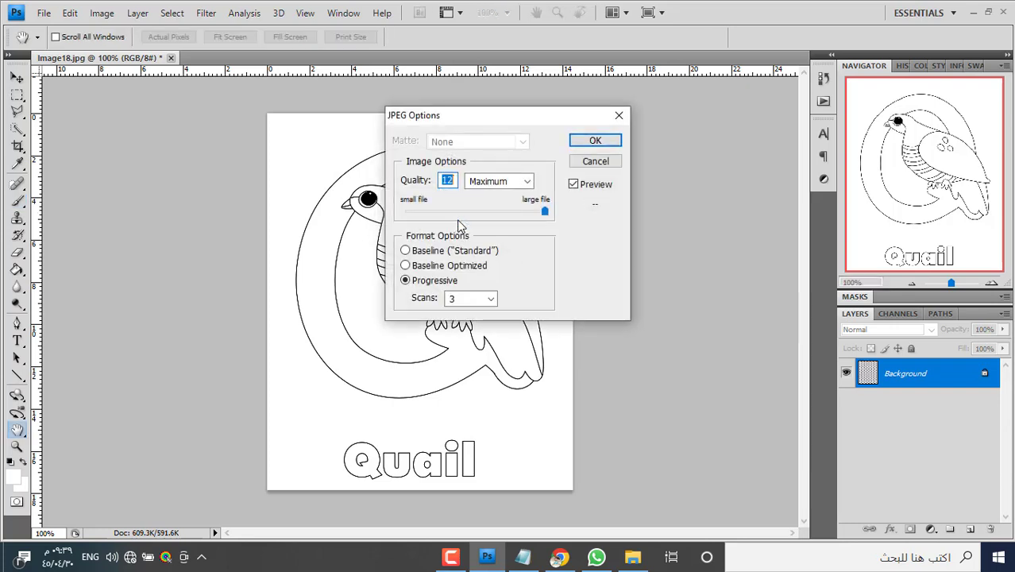
click(596, 141)
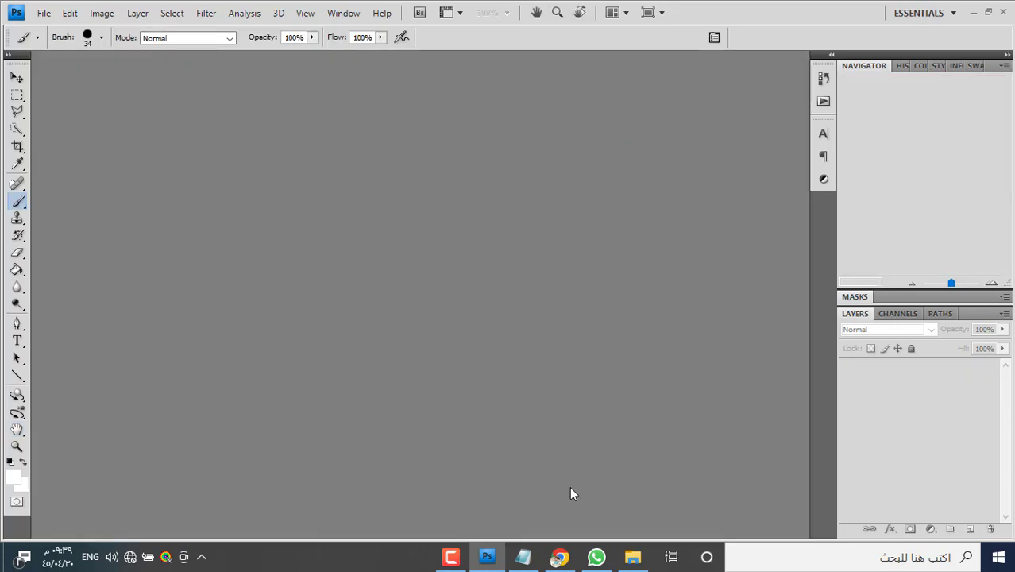
Switch to the File Explorer window with the colouring book images and open Image19 in Photoshop.
click(633, 556)
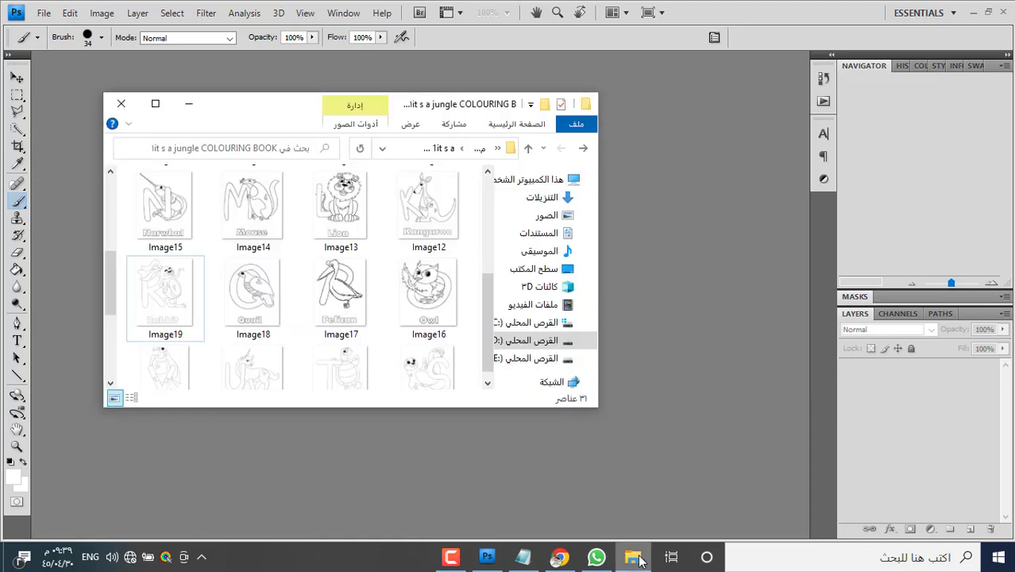
drag(169, 291, 317, 468)
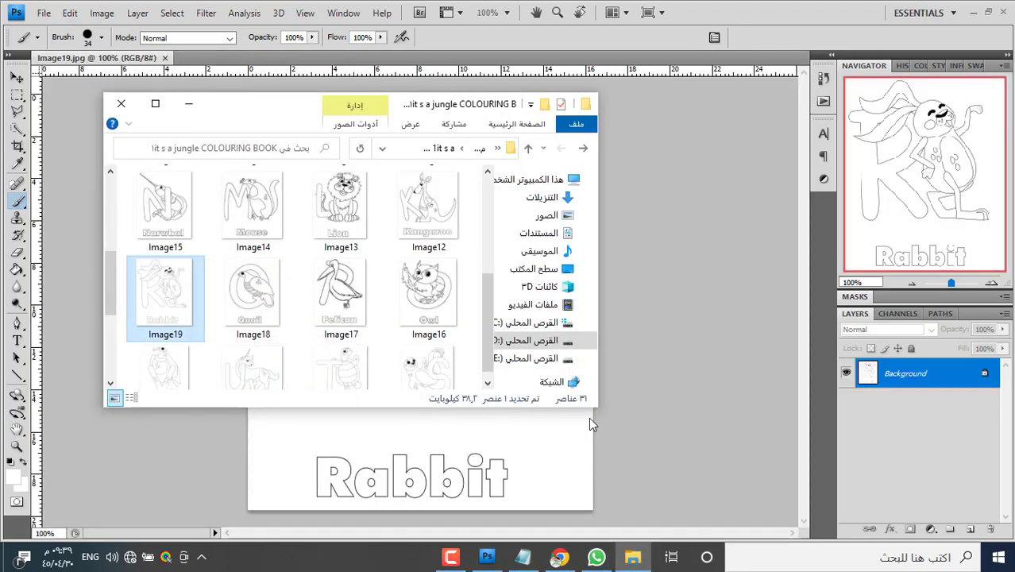
click(687, 413)
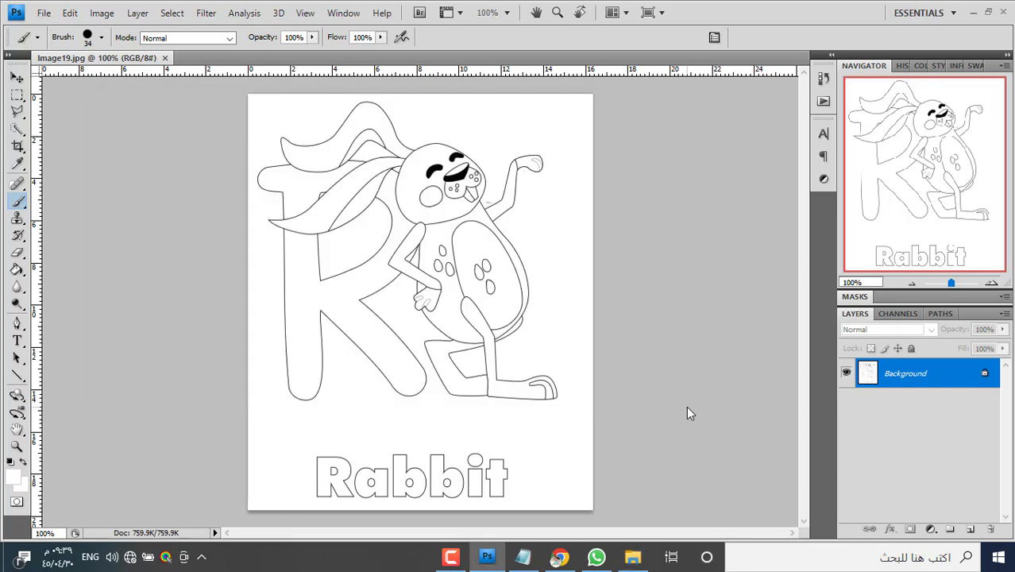
Darken the rabbit line art with Levels, setting the RGB input levels to black 46, midtone 0.74 and white 232.
key(ctrl+l)
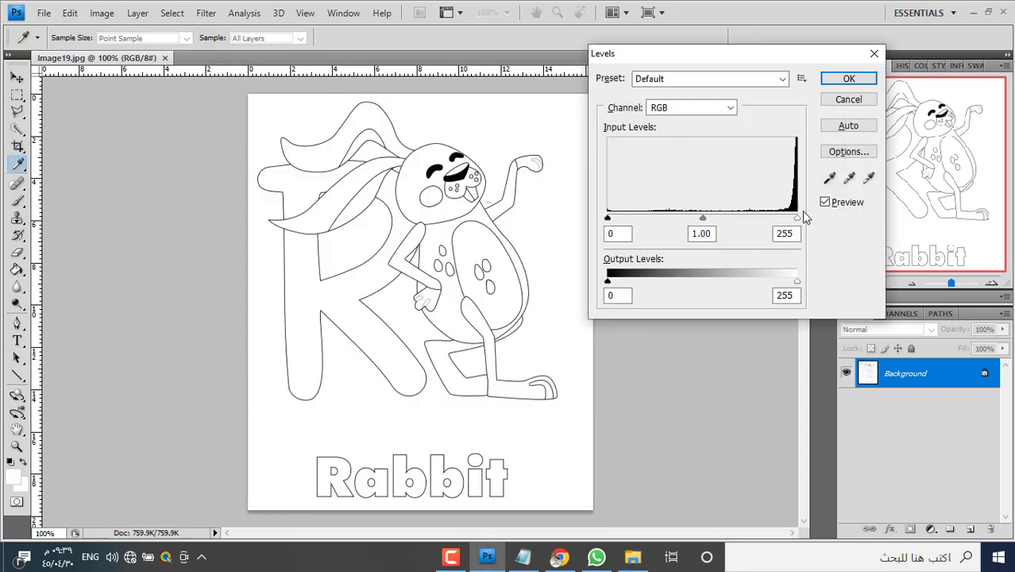
drag(797, 219, 781, 220)
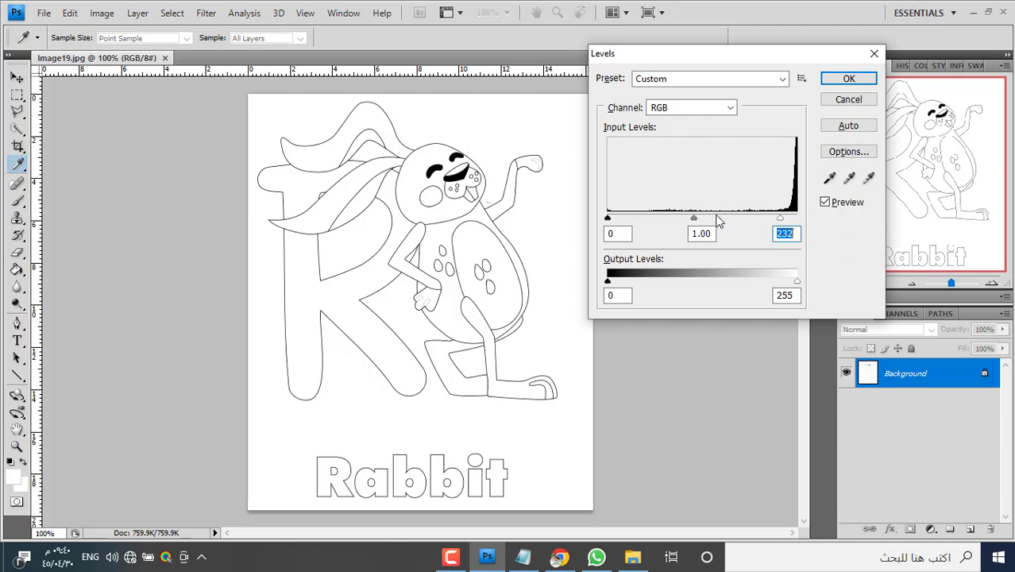
drag(696, 219, 710, 217)
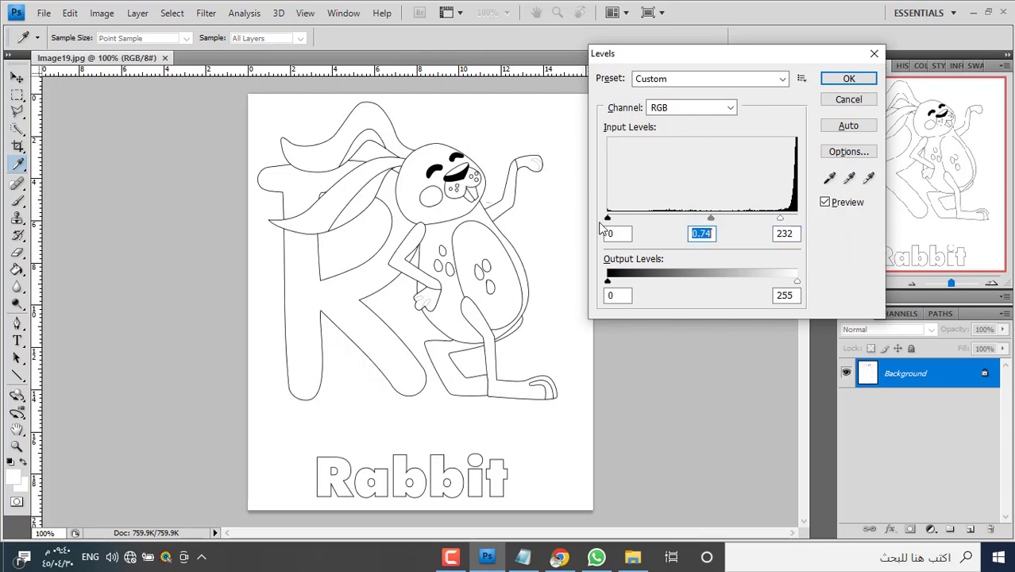
drag(610, 220, 642, 219)
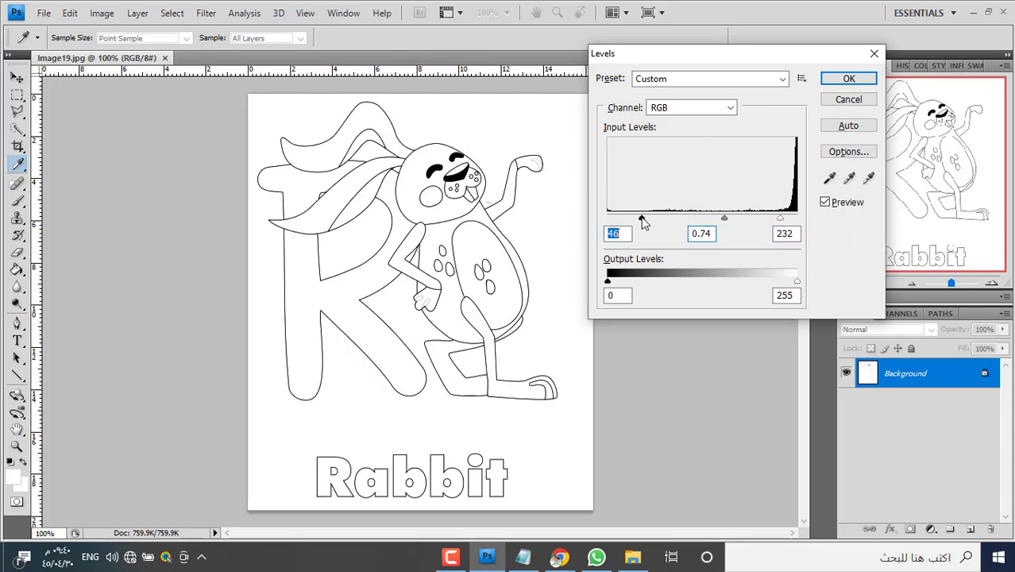
click(843, 78)
key(b)
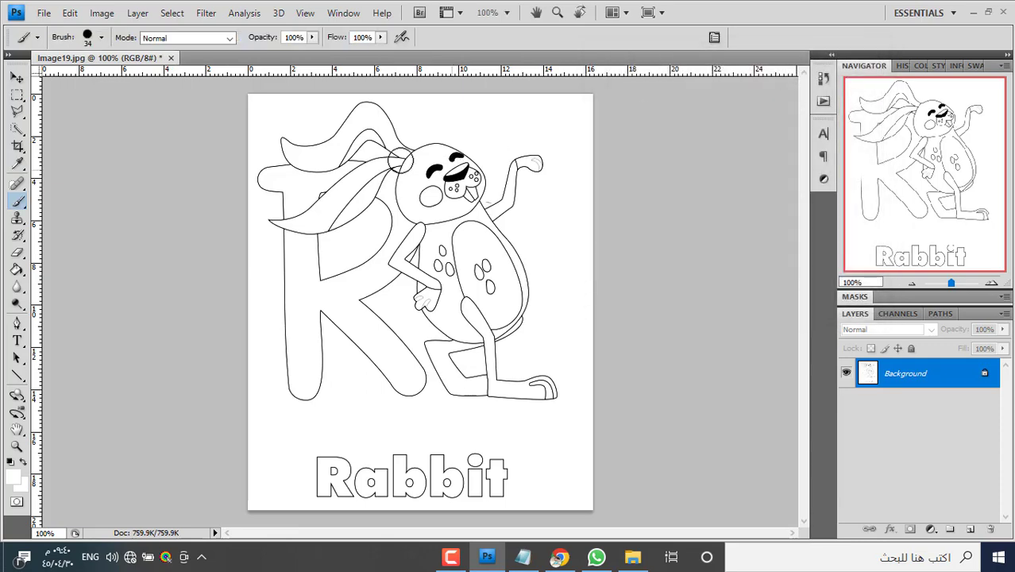
Close Image19.jpg and save its changes, accepting the current JPEG options.
click(170, 58)
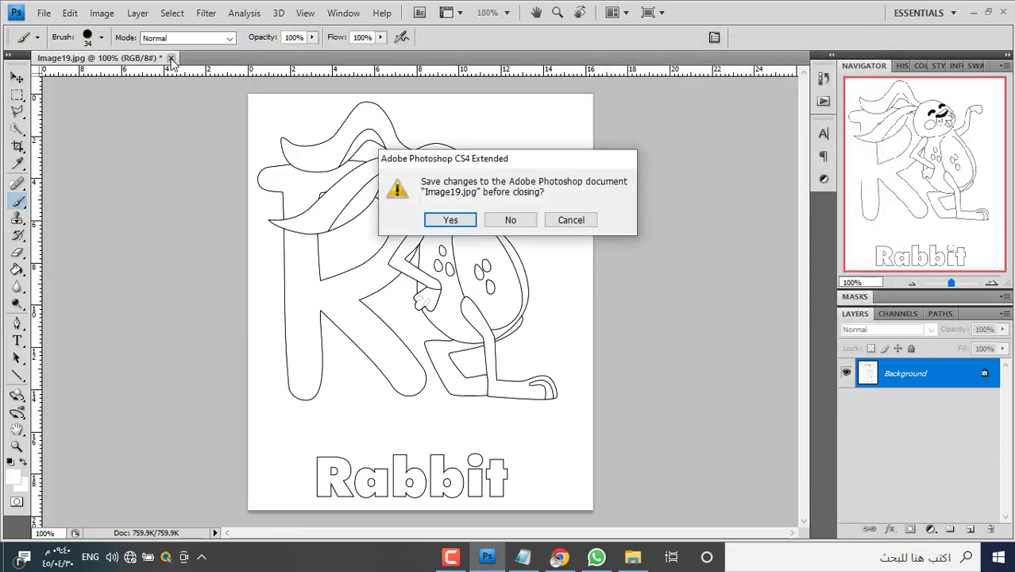
click(438, 219)
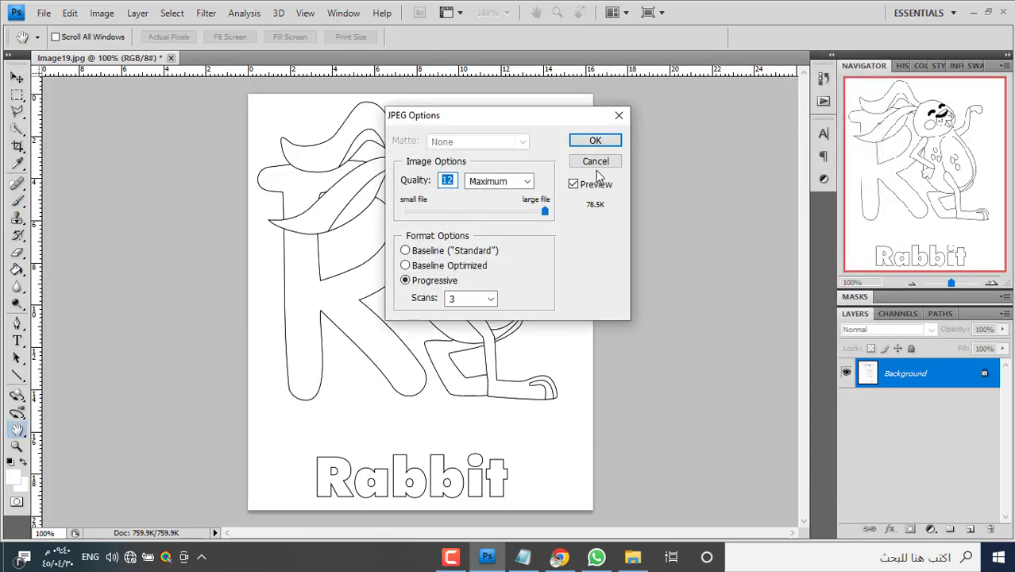
click(589, 140)
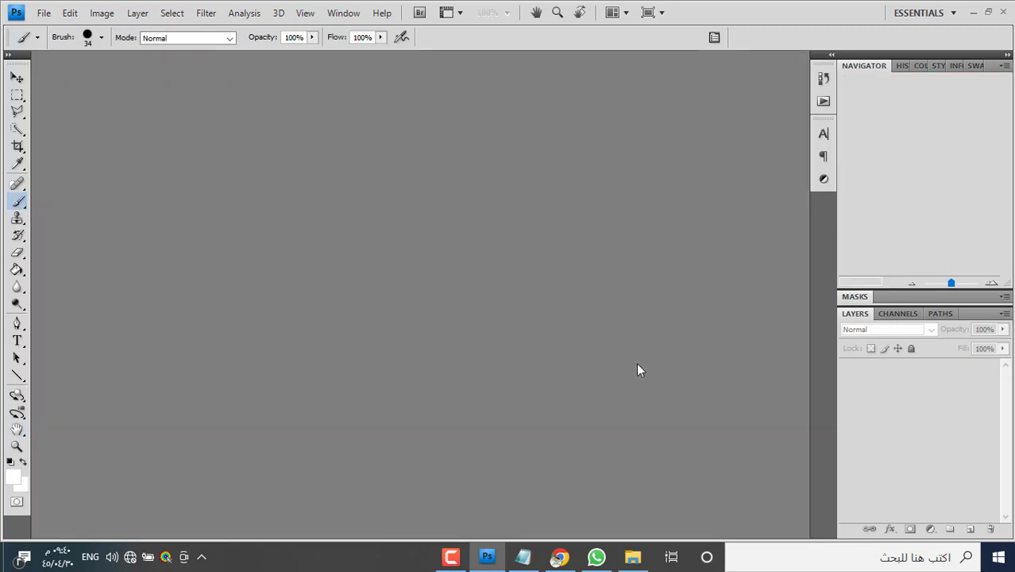
Reopen Image18 from File Explorer in Photoshop to check the quail's line darkness, and close it without editing.
click(633, 557)
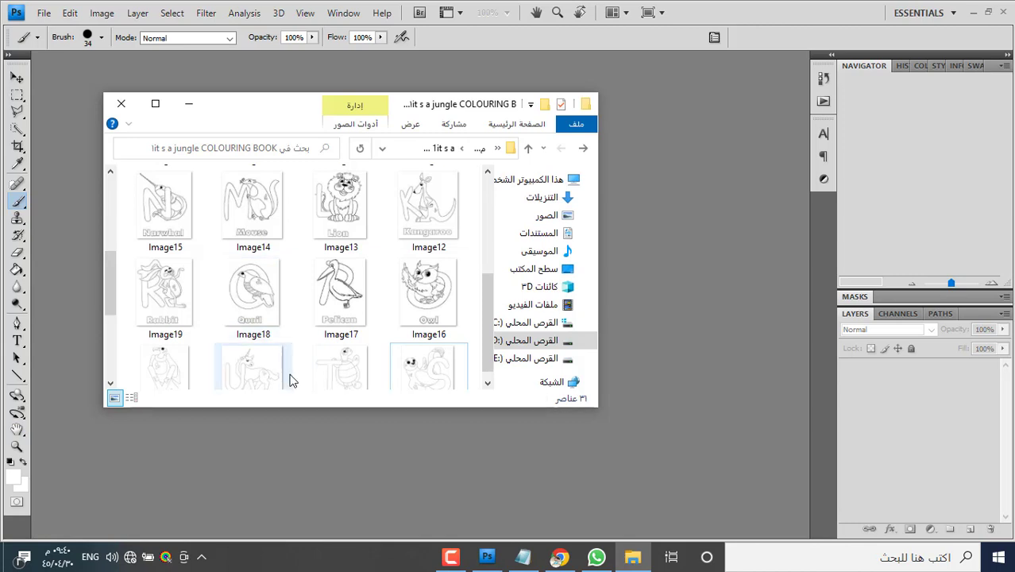
click(254, 300)
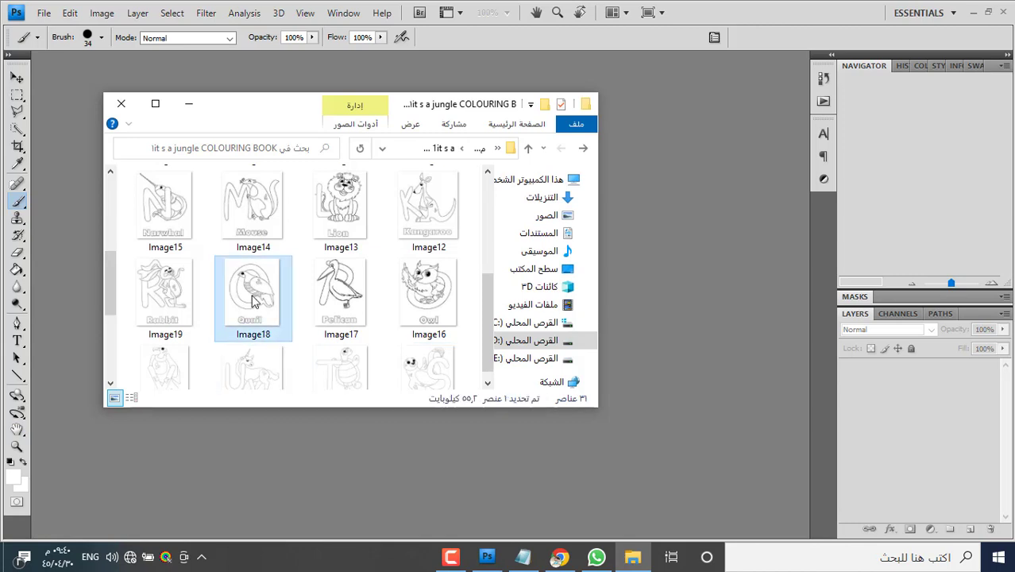
drag(252, 300, 352, 441)
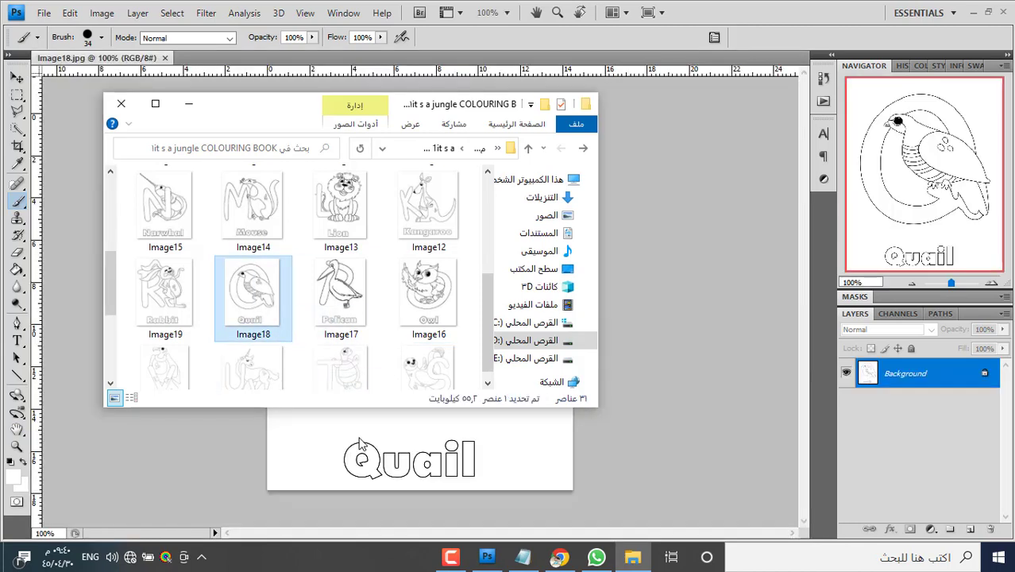
click(638, 434)
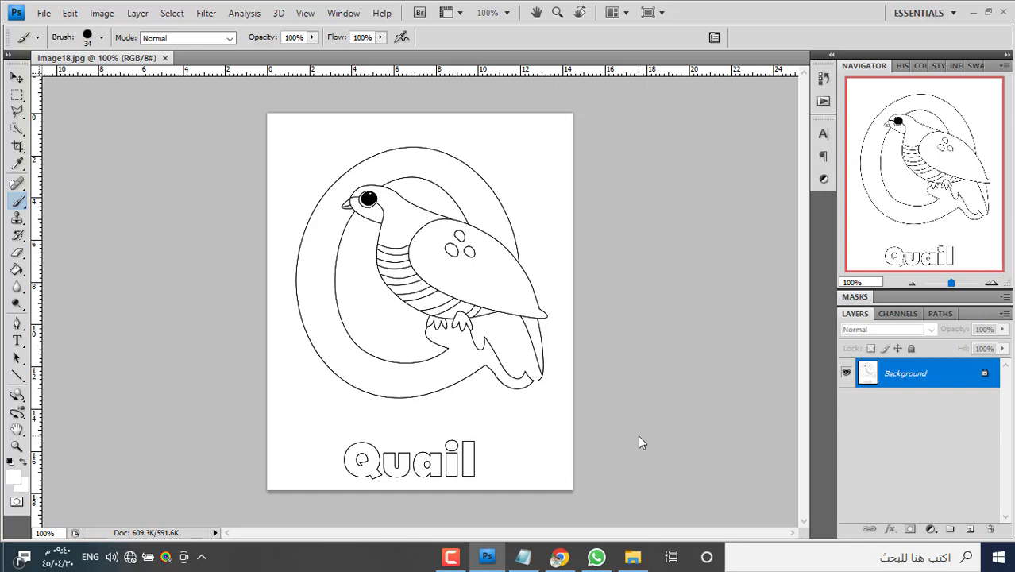
click(165, 58)
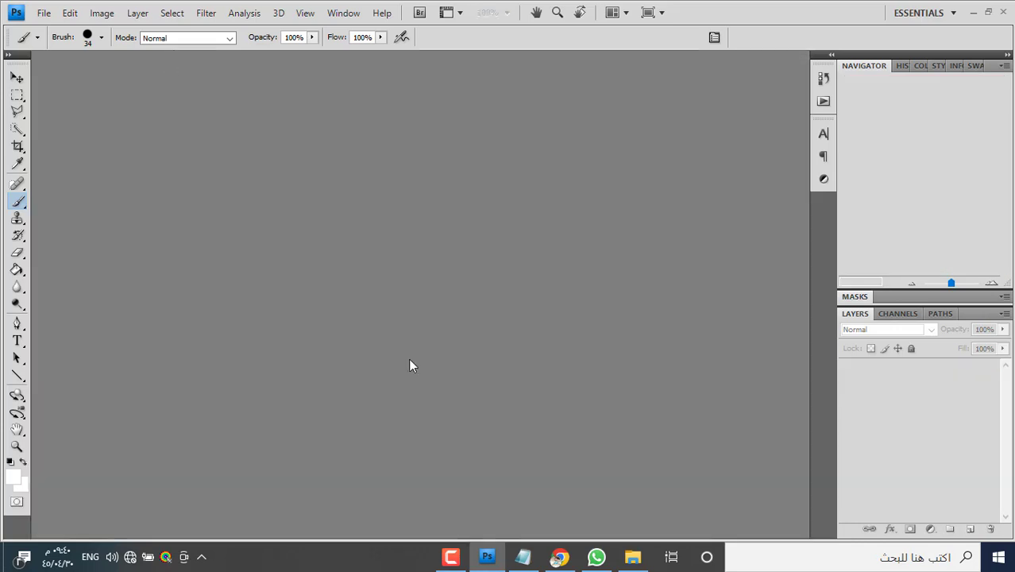
Switch to the File Explorer window and reopen Image19 in Photoshop for another adjustment.
click(633, 556)
drag(165, 298, 347, 444)
click(658, 474)
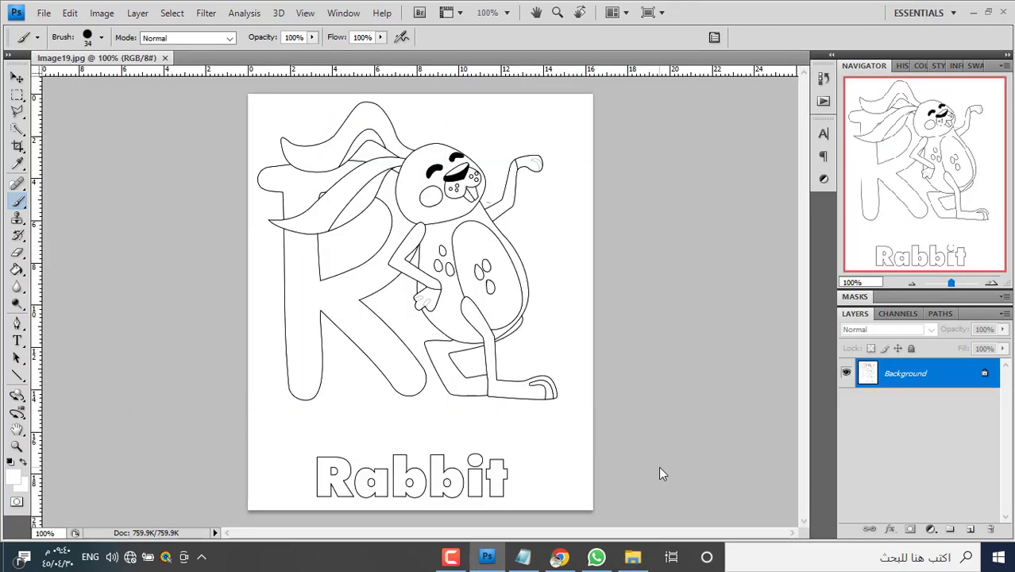
Darken the rabbit line art further with Levels at black 109, midtone 0.45 and white 245, and close Image19.jpg, saving its changes.
key(ctrl+l)
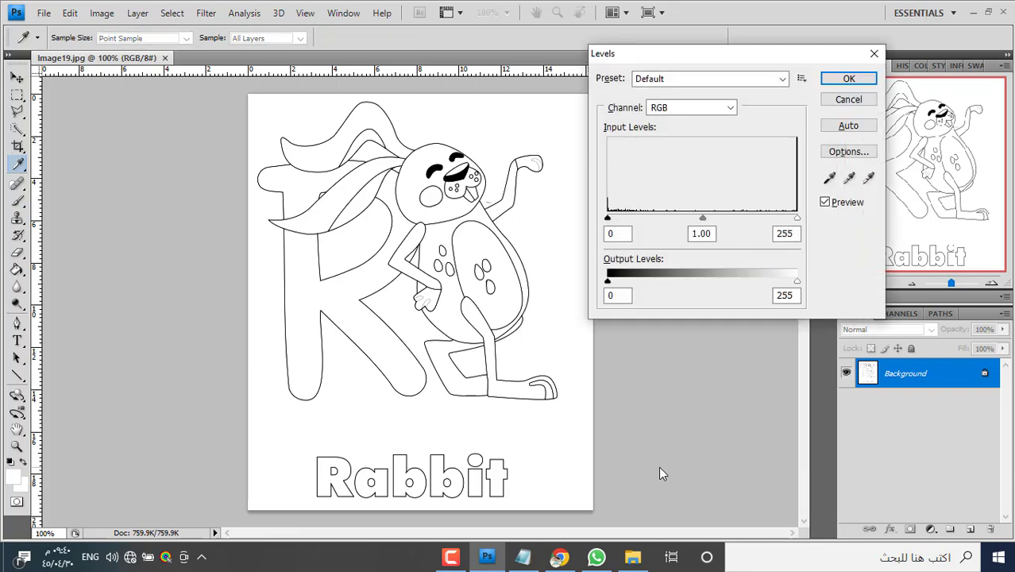
mouse_move(794, 217)
mouse_down()
mouse_move(776, 222)
mouse_move(789, 221)
mouse_up()
drag(699, 219, 740, 219)
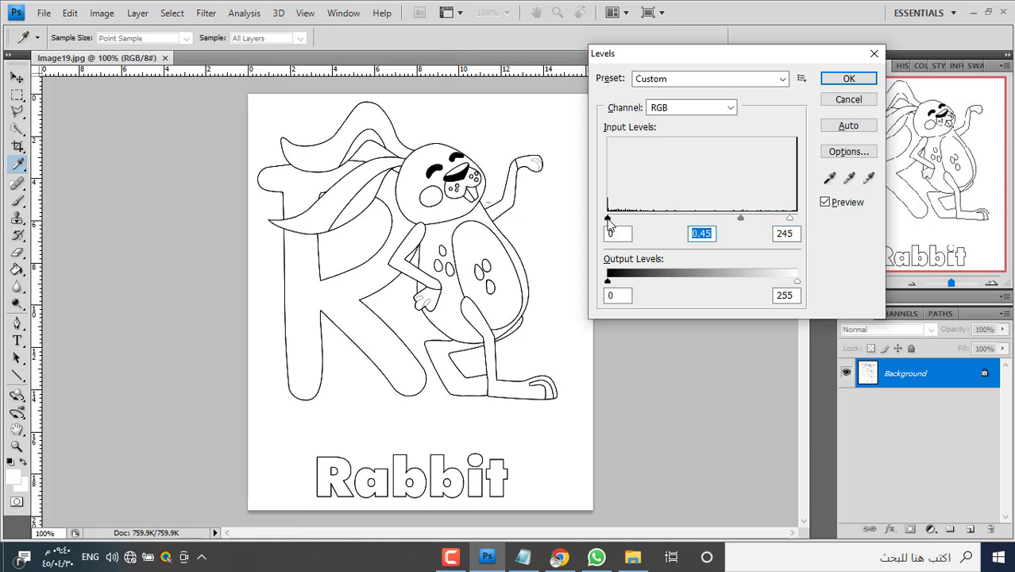
drag(608, 222, 689, 224)
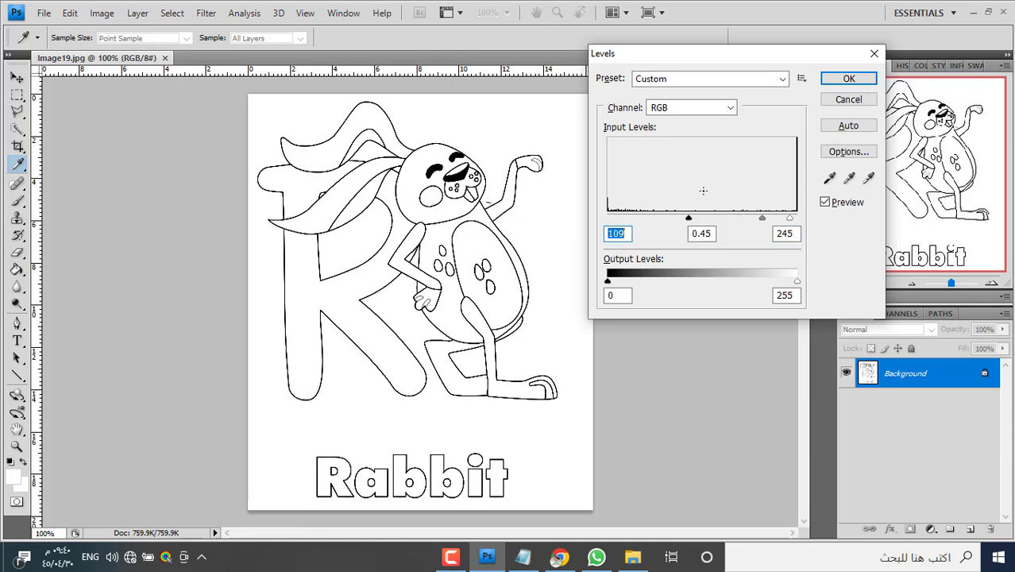
click(848, 79)
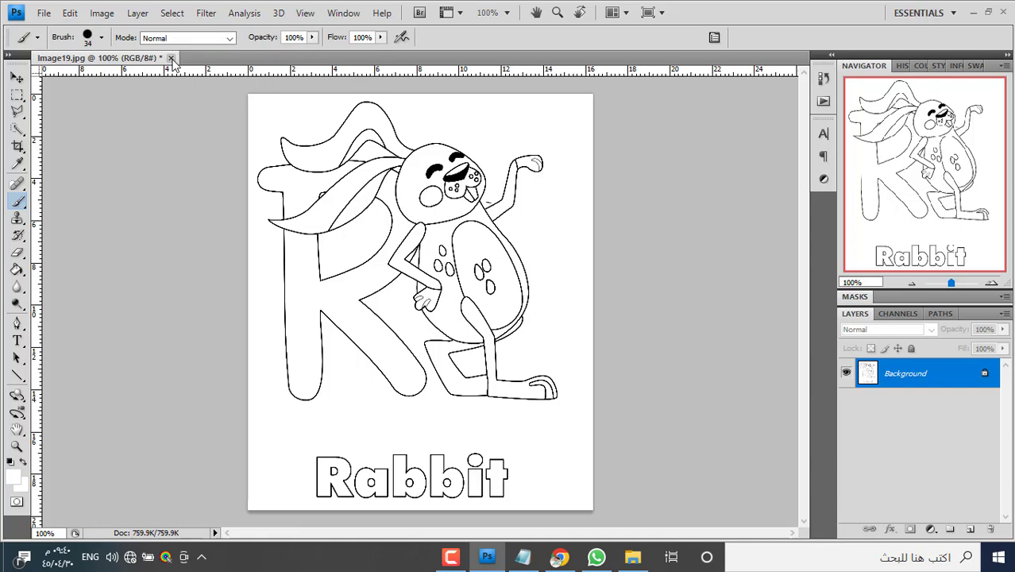
click(171, 59)
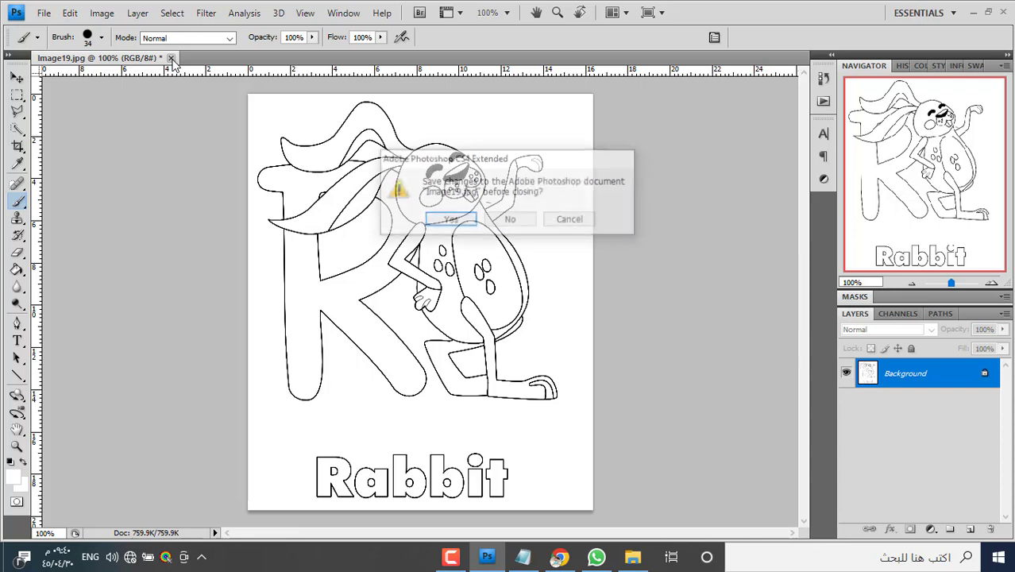
click(448, 222)
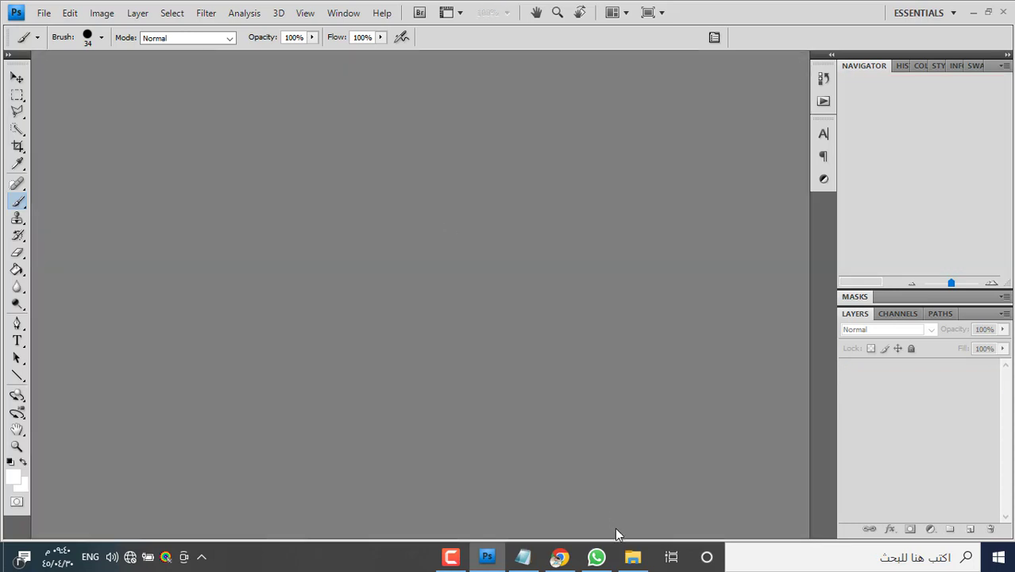
Switch to File Explorer and view the saved Image18 in ACDSee Quick View to check its line art, closing the viewer when done.
click(632, 556)
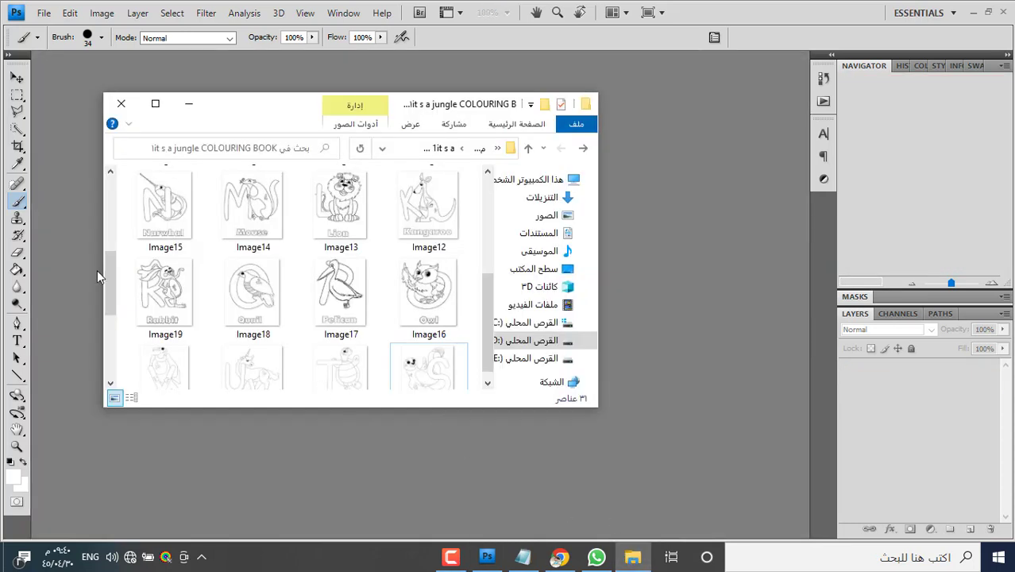
drag(108, 270, 112, 302)
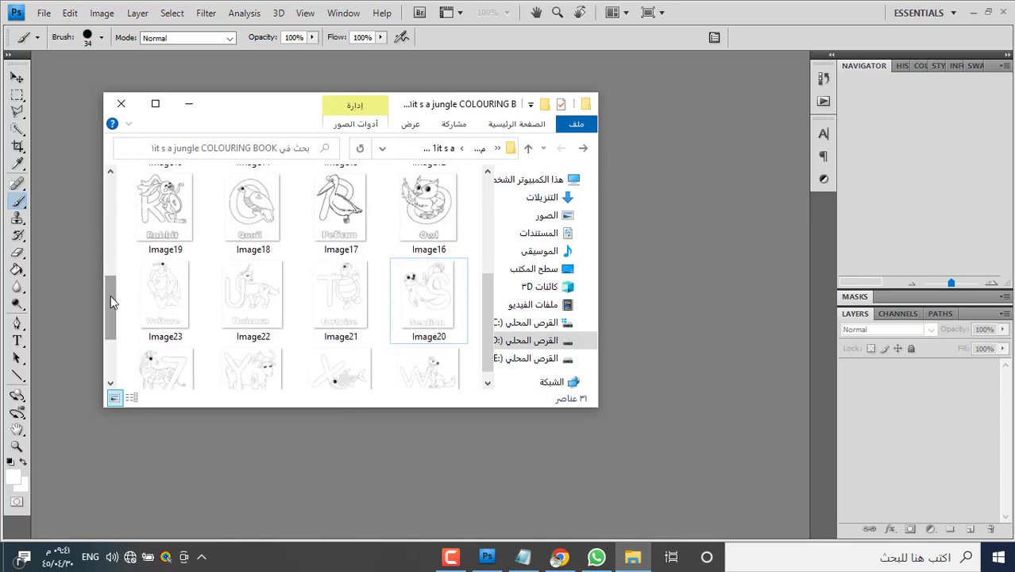
click(257, 214)
double_click(256, 214)
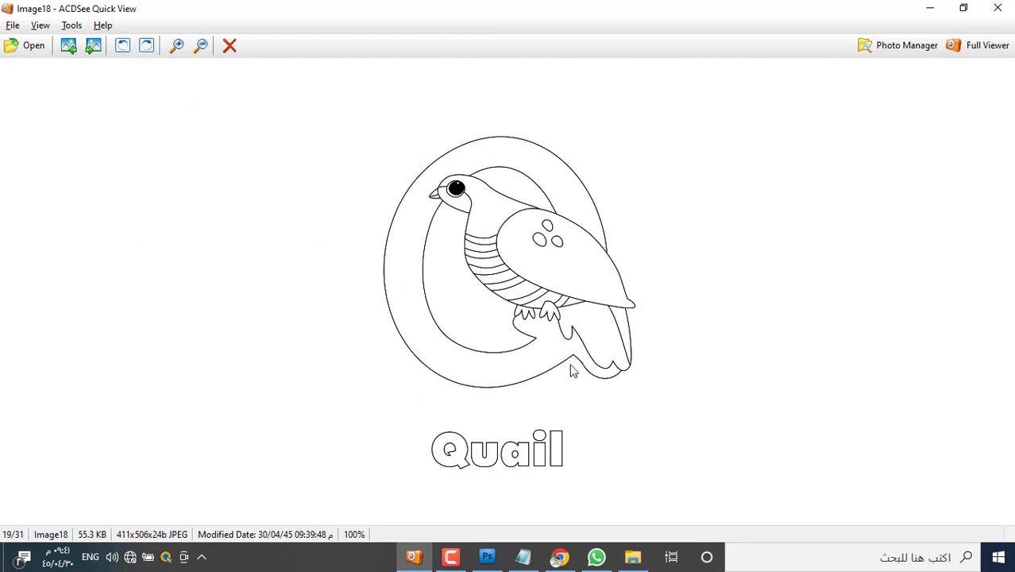
click(997, 8)
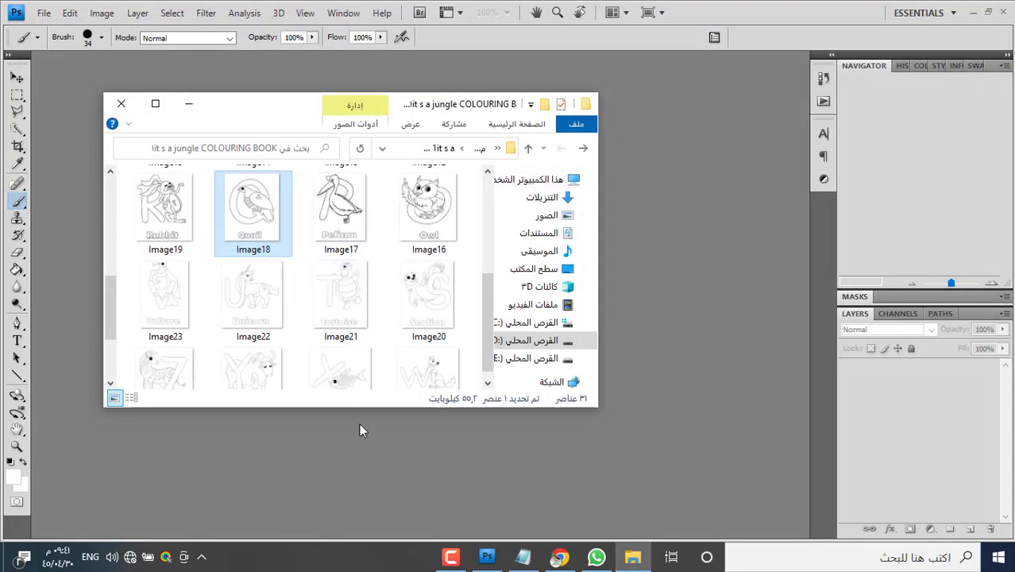
Reopen Image18 in Photoshop, darken the quail line art with Levels at midtone 0.67 and a raised black input, and close it, saving the changes.
drag(359, 429, 359, 432)
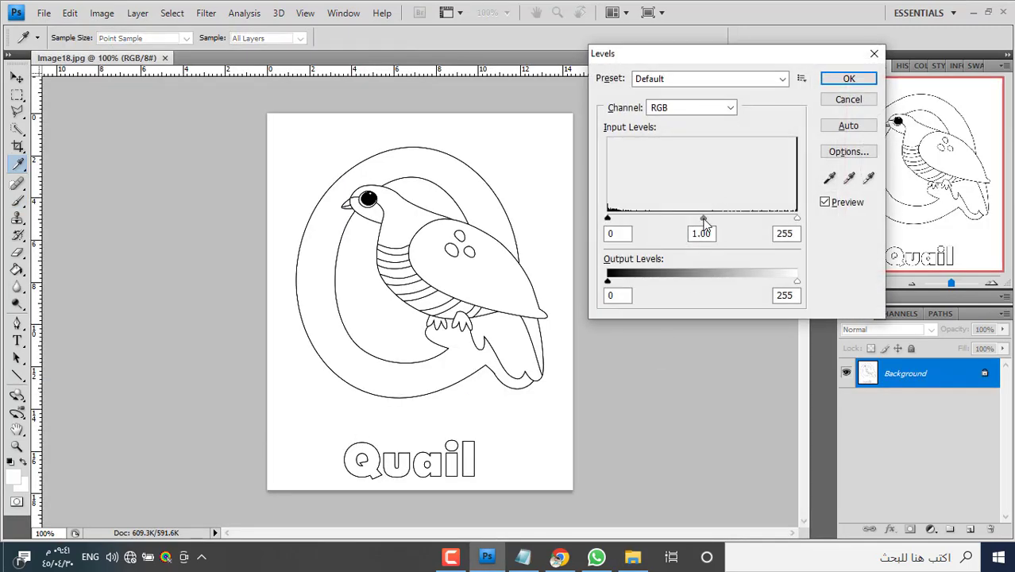
drag(704, 220, 726, 220)
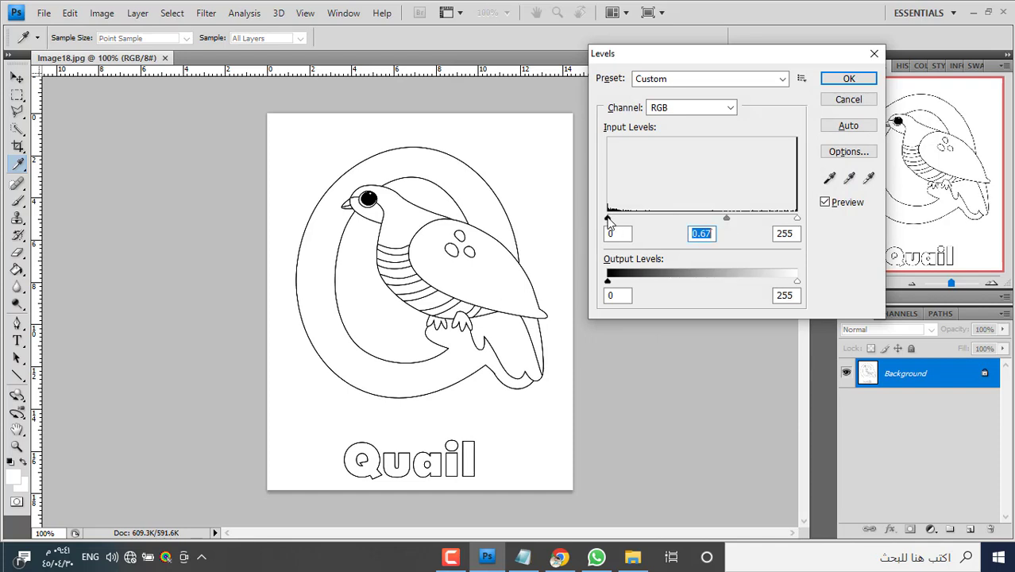
drag(608, 219, 633, 219)
click(848, 79)
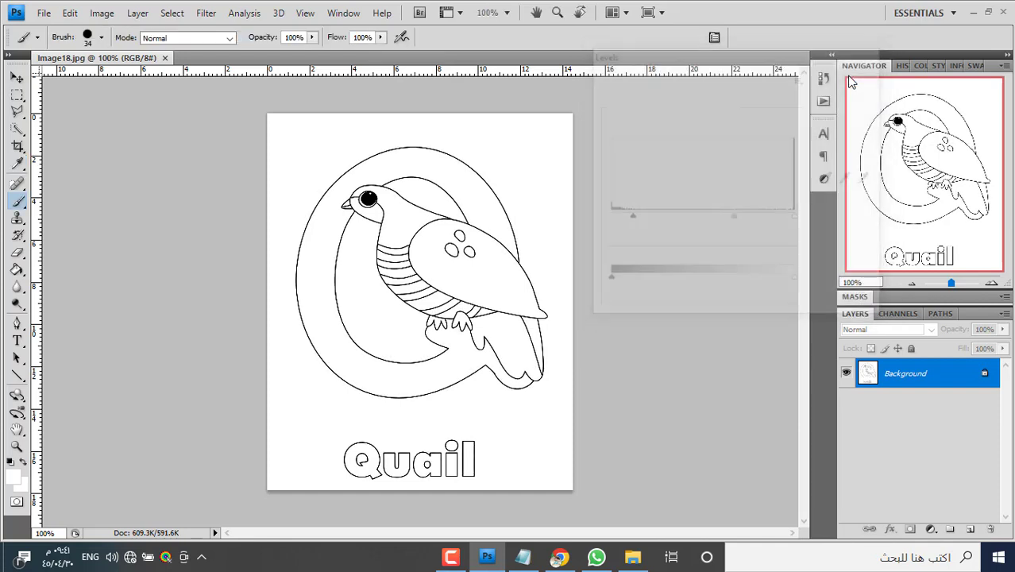
click(171, 59)
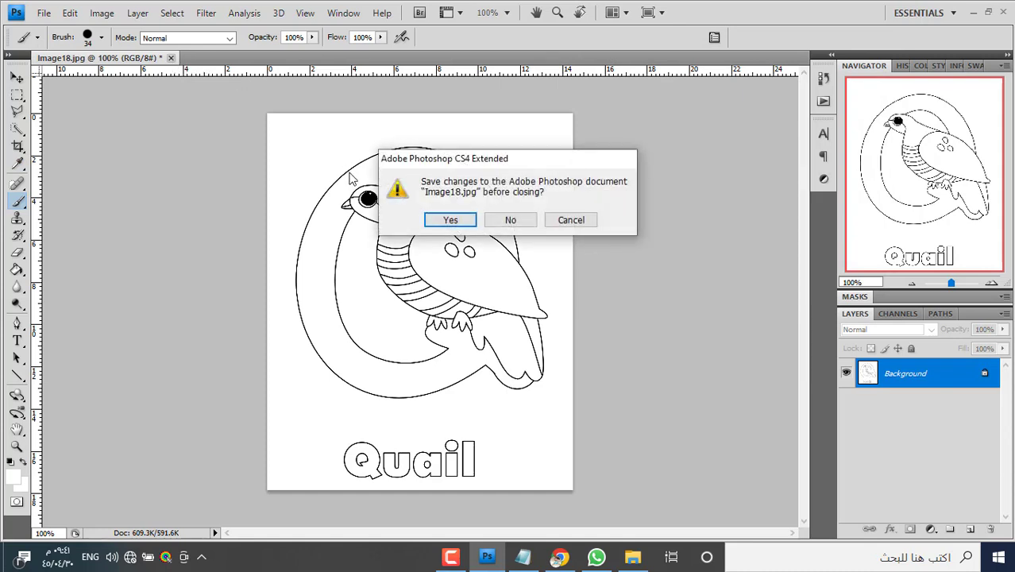
click(433, 220)
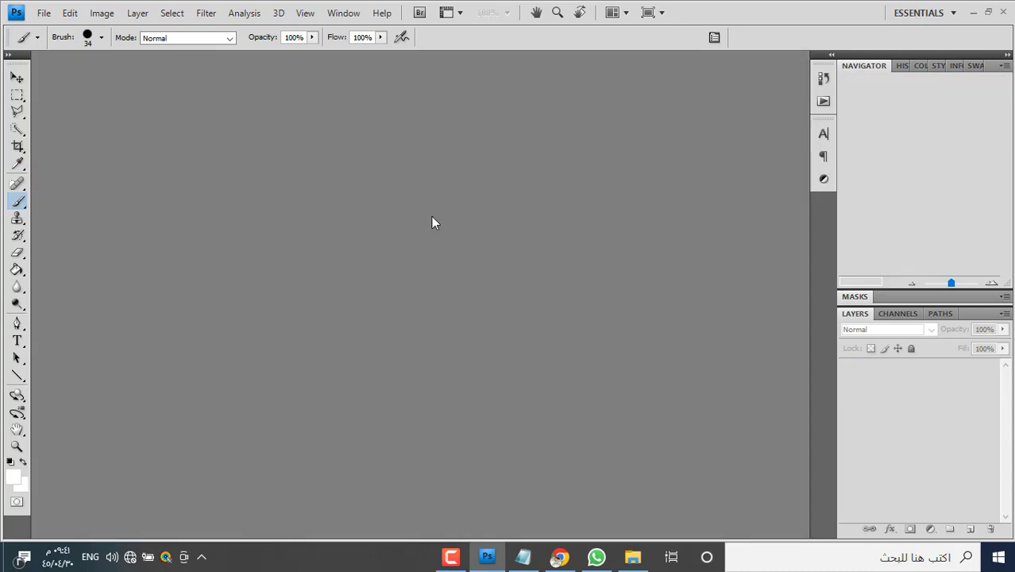
Switch to the File Explorer window and open Image20, the sealion page, in Photoshop.
click(633, 556)
click(425, 309)
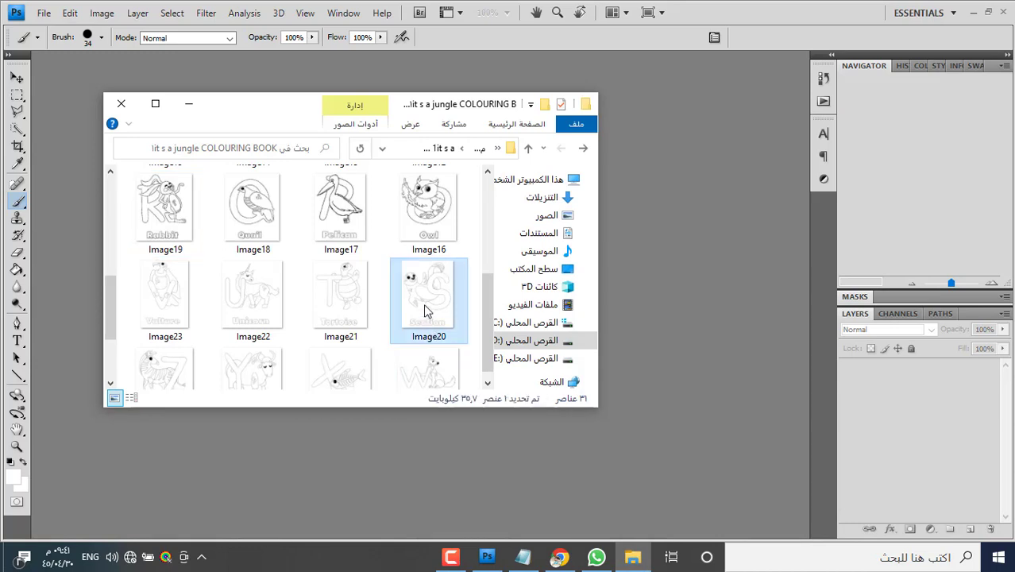
drag(443, 310, 535, 448)
click(649, 414)
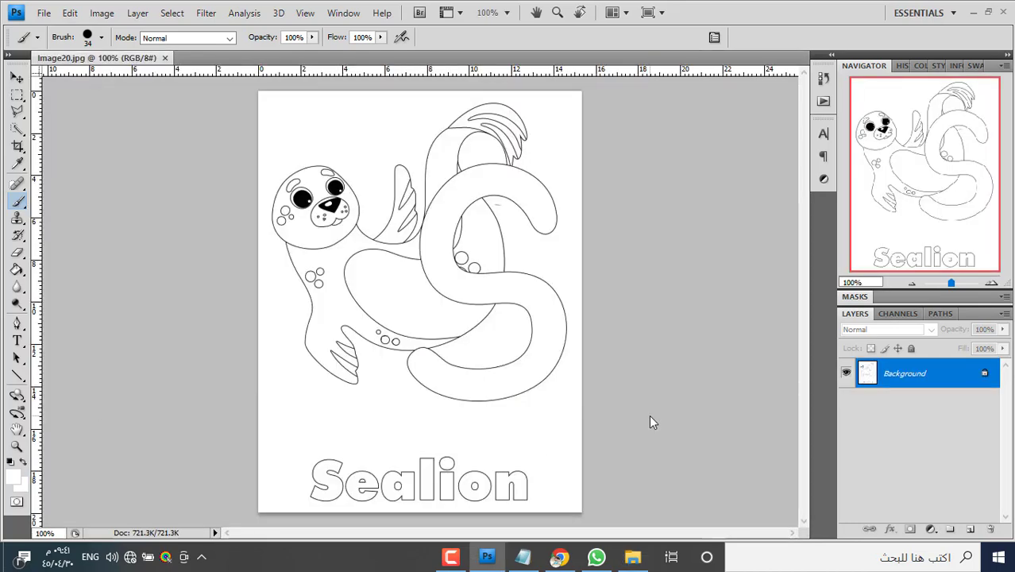
Darken the sealion line art with Levels at black 65, midtone 0.46 and white 243, and close Image20.jpg, saving at JPEG quality 12.
key(ctrl+l)
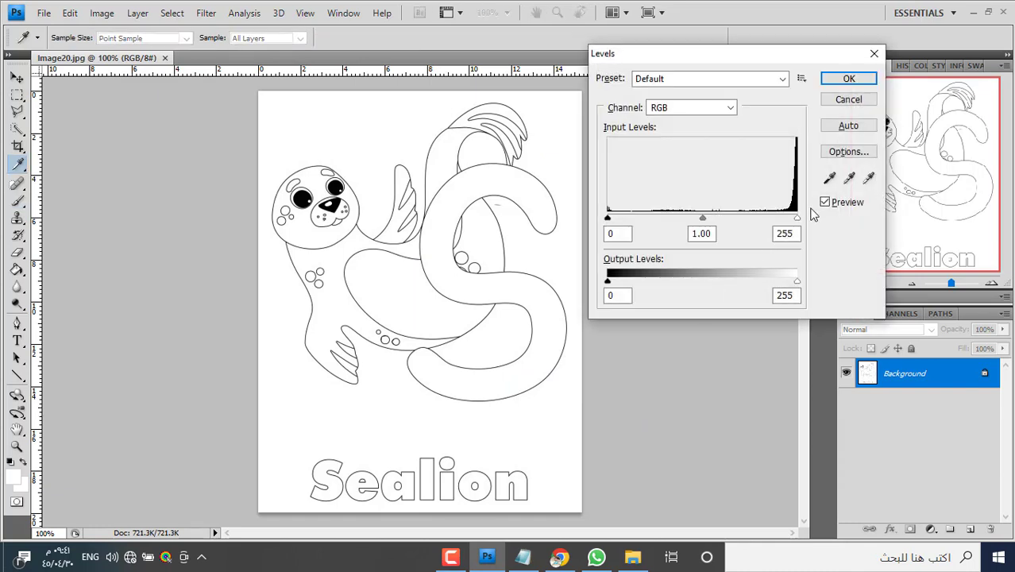
drag(796, 219, 787, 219)
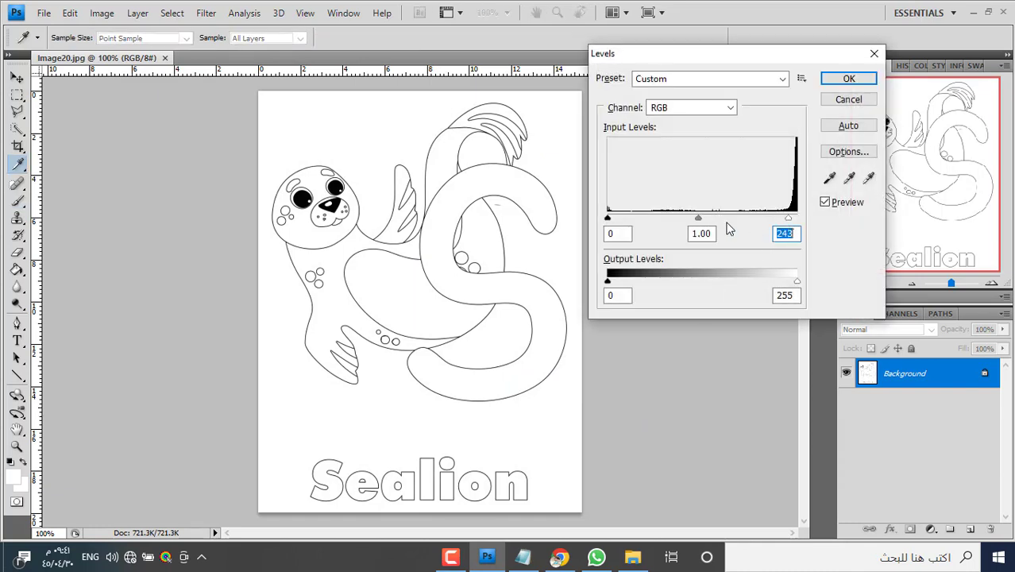
drag(698, 220, 738, 219)
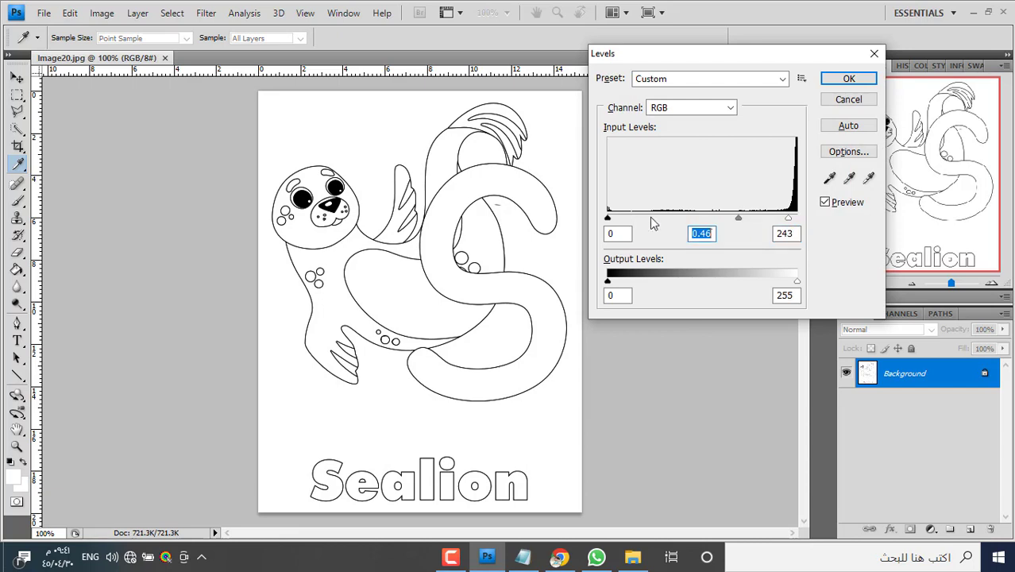
drag(609, 217, 655, 218)
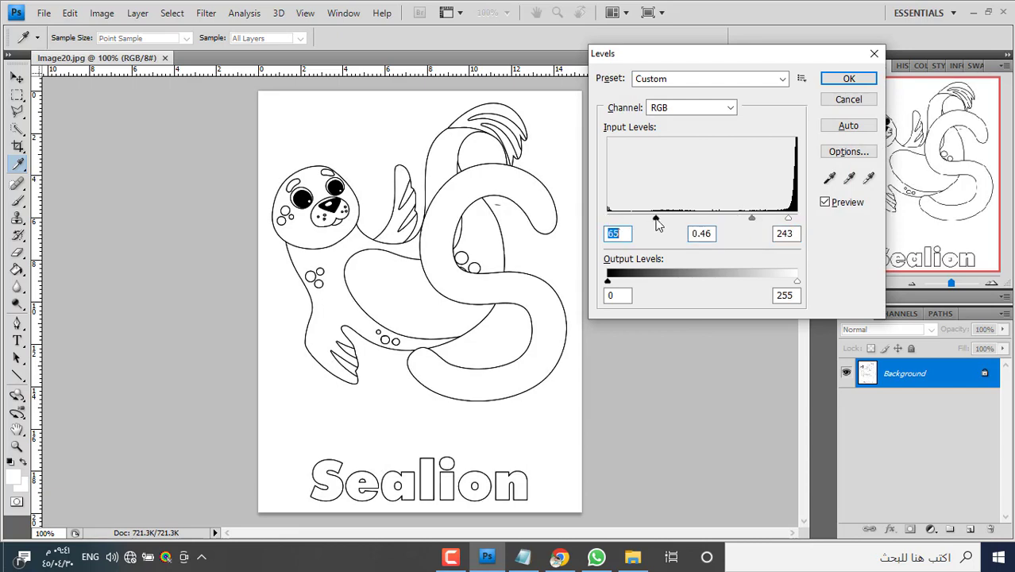
click(846, 78)
key(b)
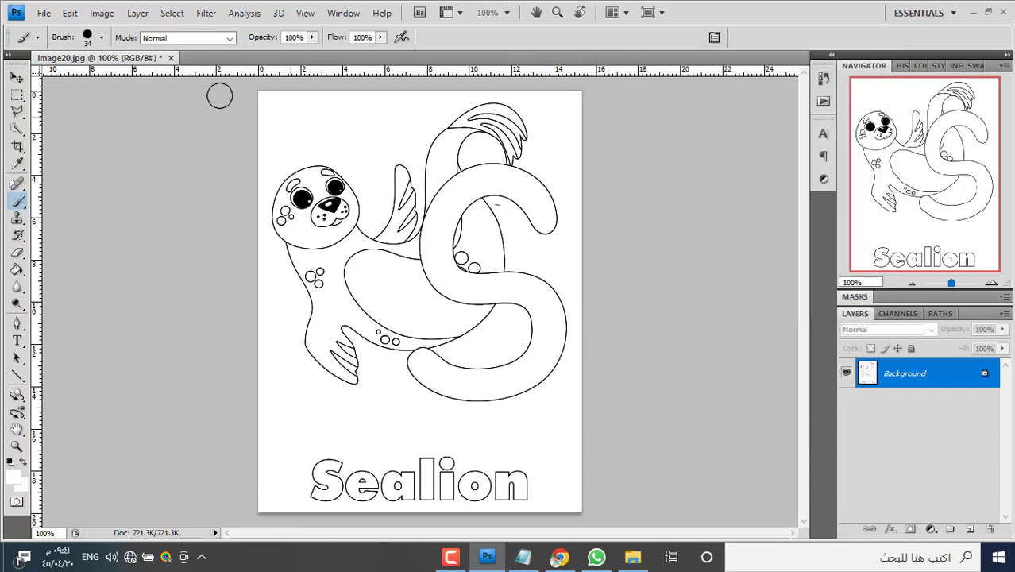
click(170, 57)
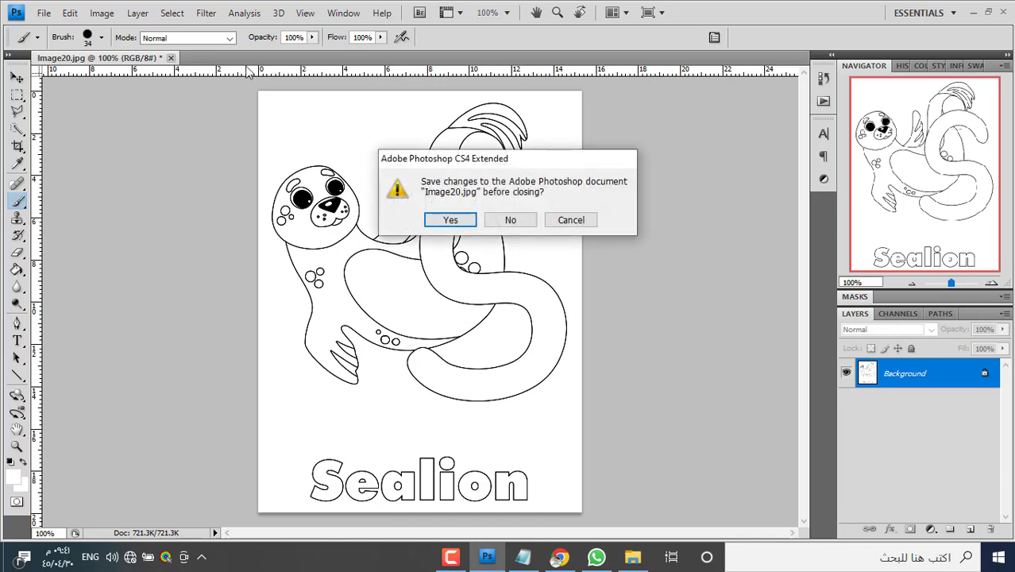
click(447, 222)
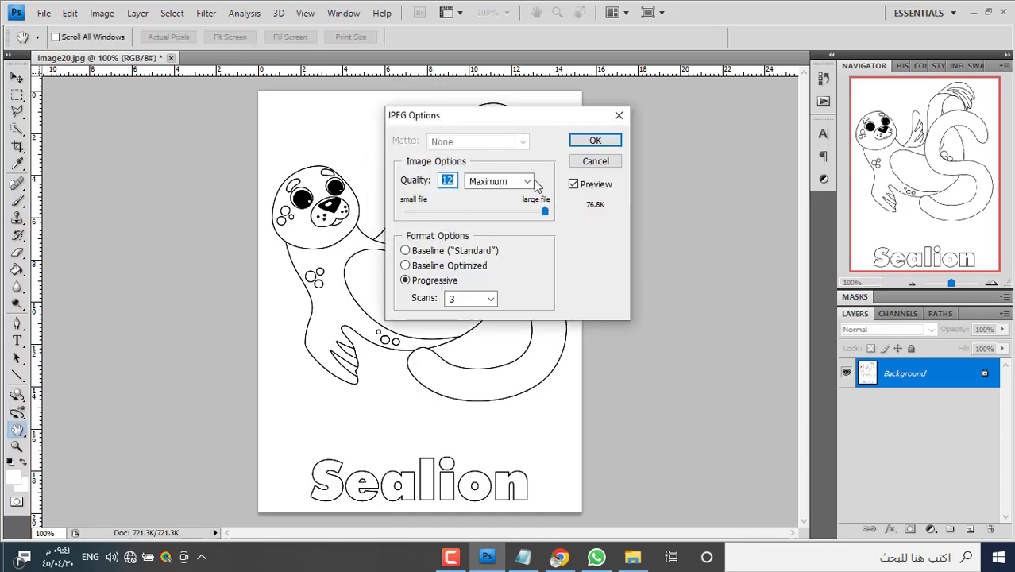
click(580, 148)
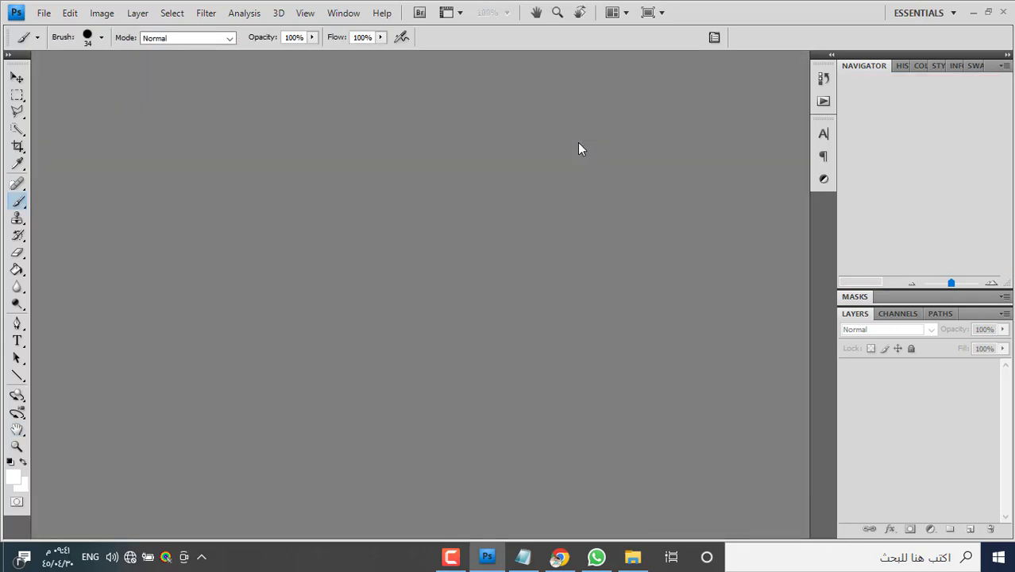
Switch to the File Explorer window and open Image21, the tortoise page, in Photoshop.
click(633, 557)
drag(339, 310, 417, 497)
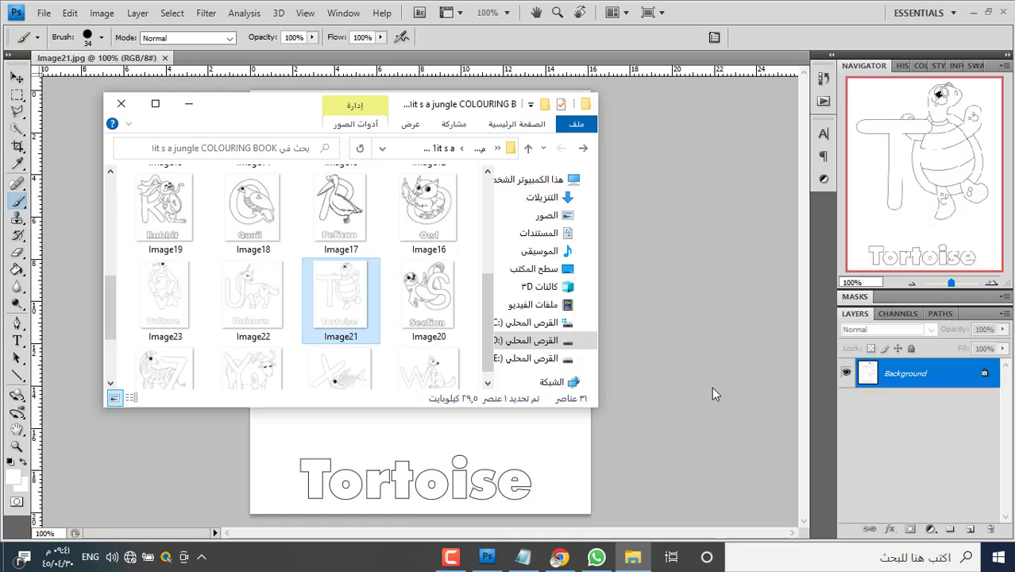
click(712, 387)
Darken the tortoise line art with Levels at black 90, midtone 0.61 and white 246, and close Image21.jpg, saving at JPEG quality 12.
key(ctrl+l)
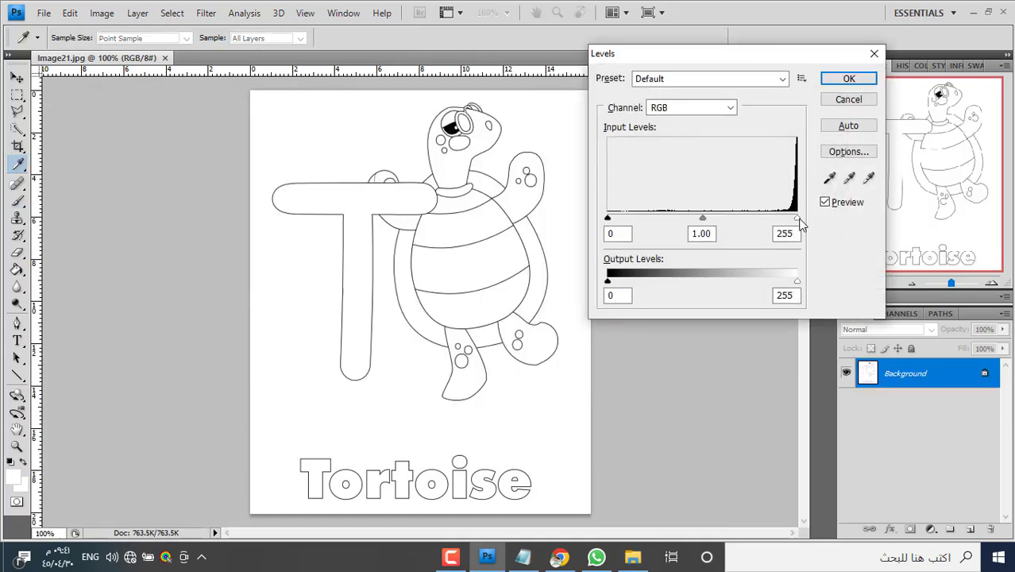
drag(797, 219, 788, 220)
drag(699, 219, 727, 219)
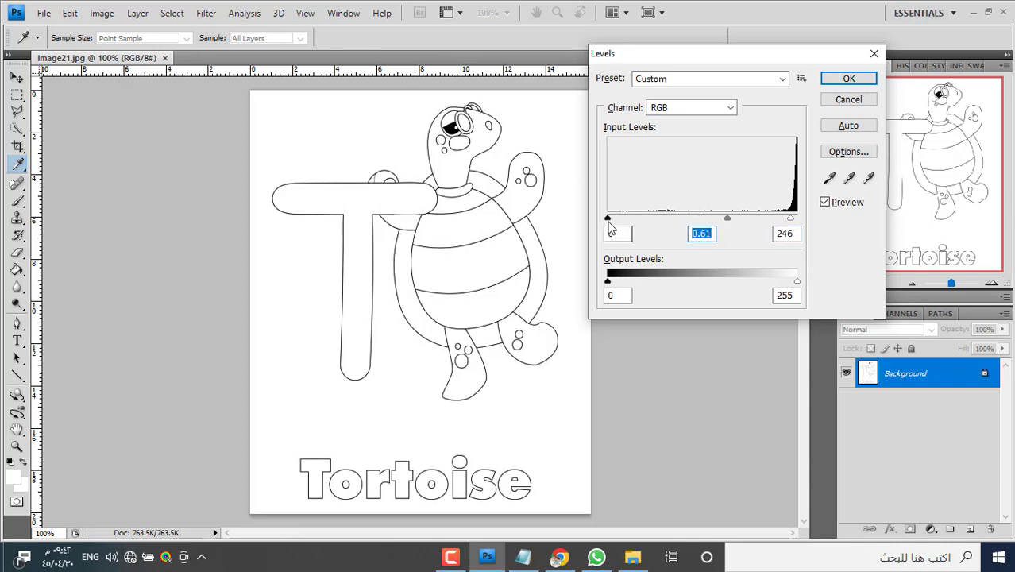
drag(608, 219, 674, 221)
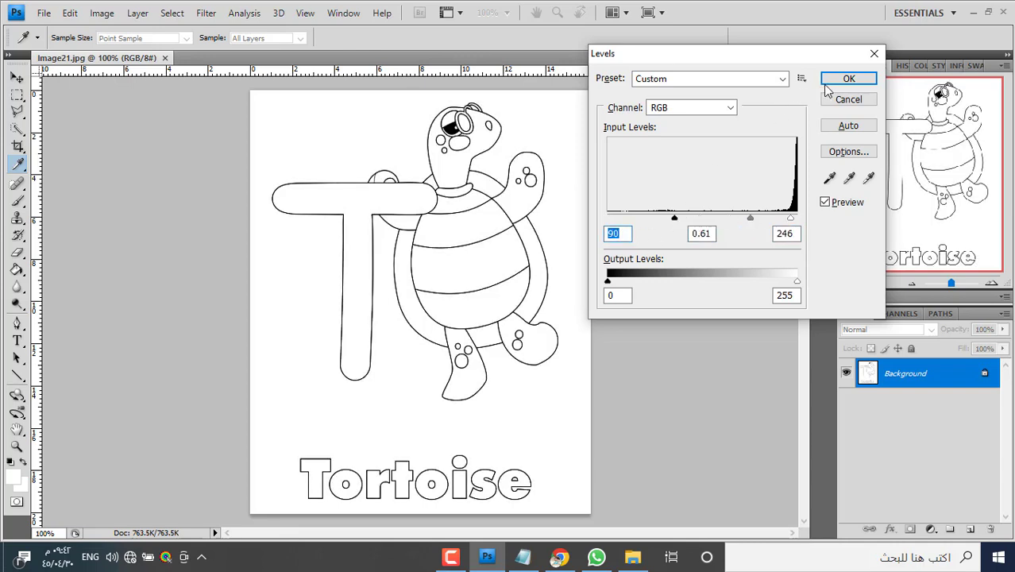
click(846, 80)
key(b)
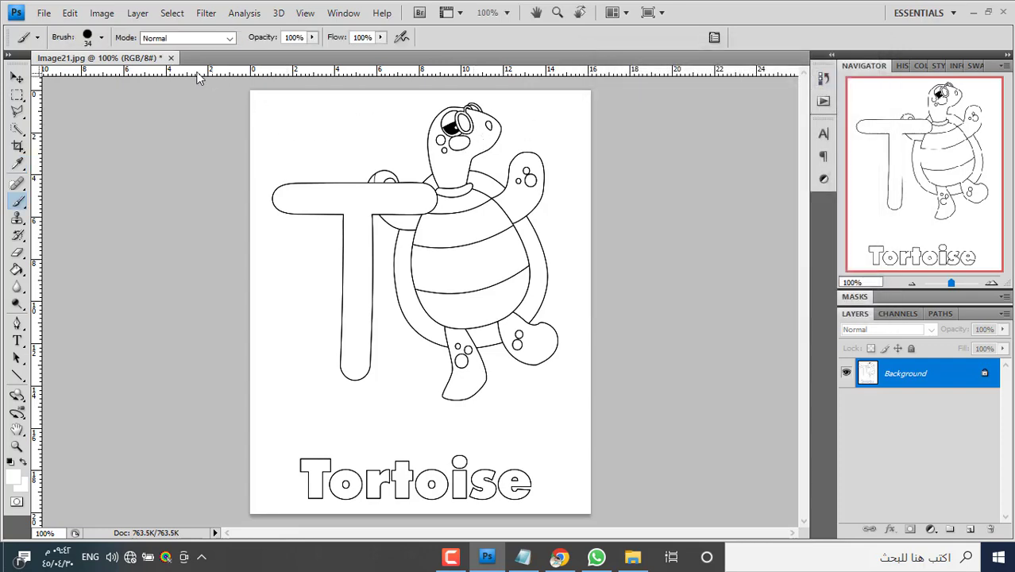
click(173, 62)
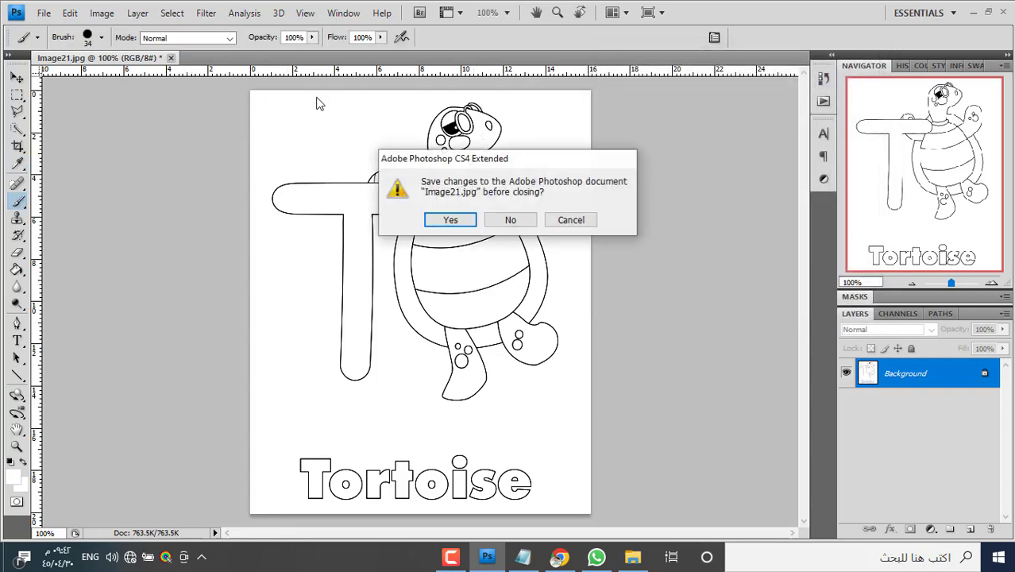
click(462, 222)
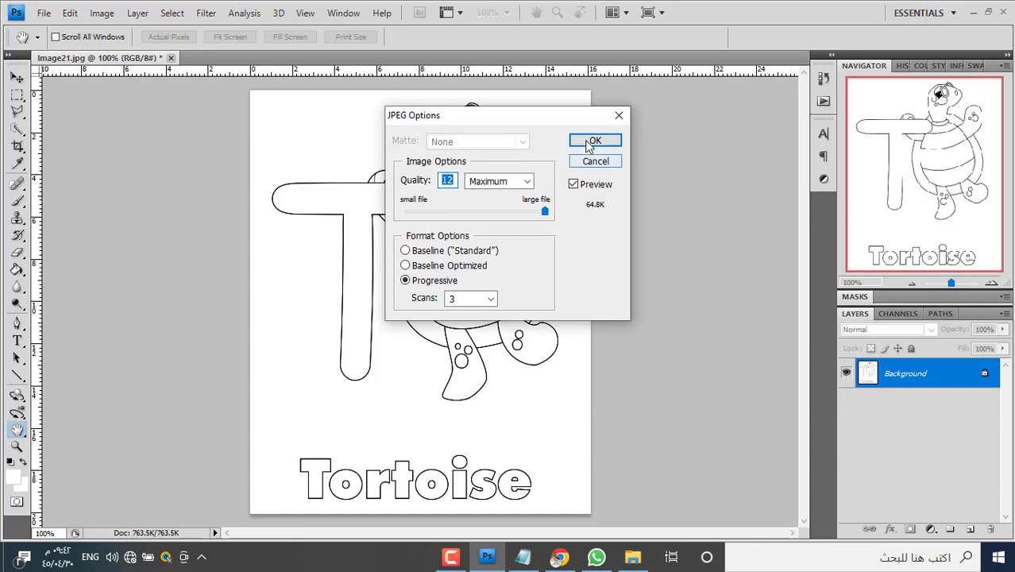
click(587, 138)
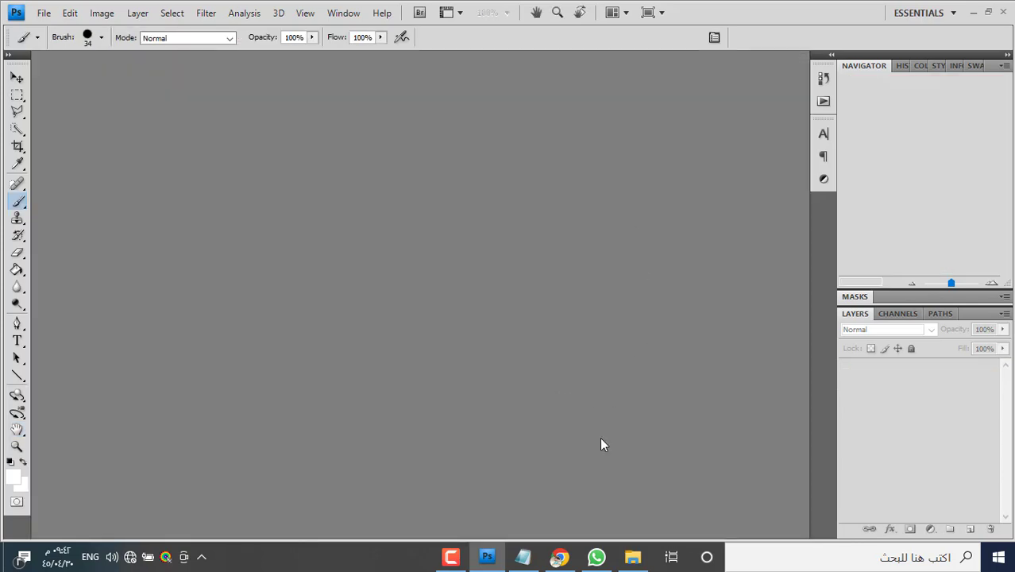
Switch to the File Explorer window and open Image22, the unicorn page, in Photoshop.
click(632, 556)
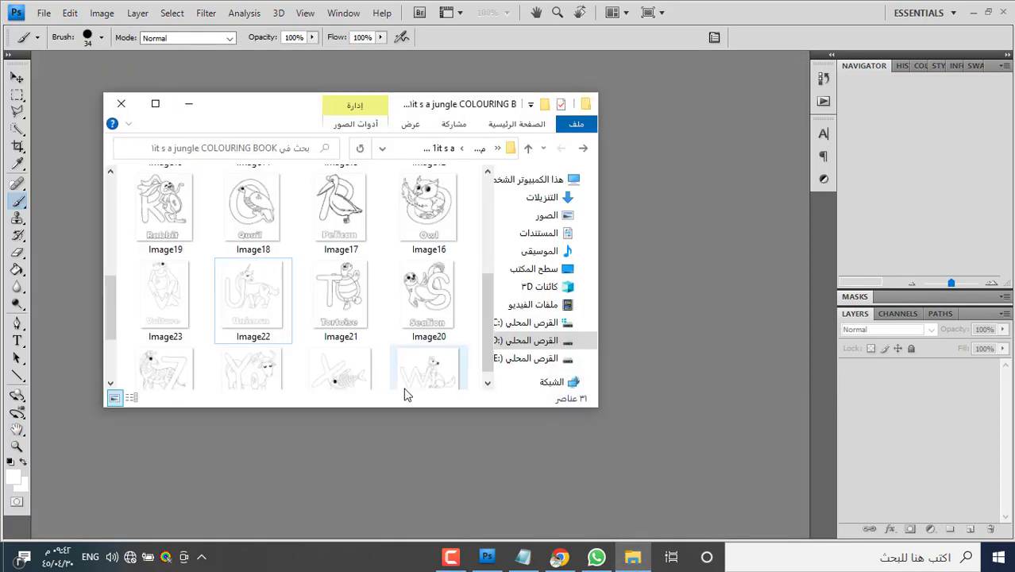
click(235, 289)
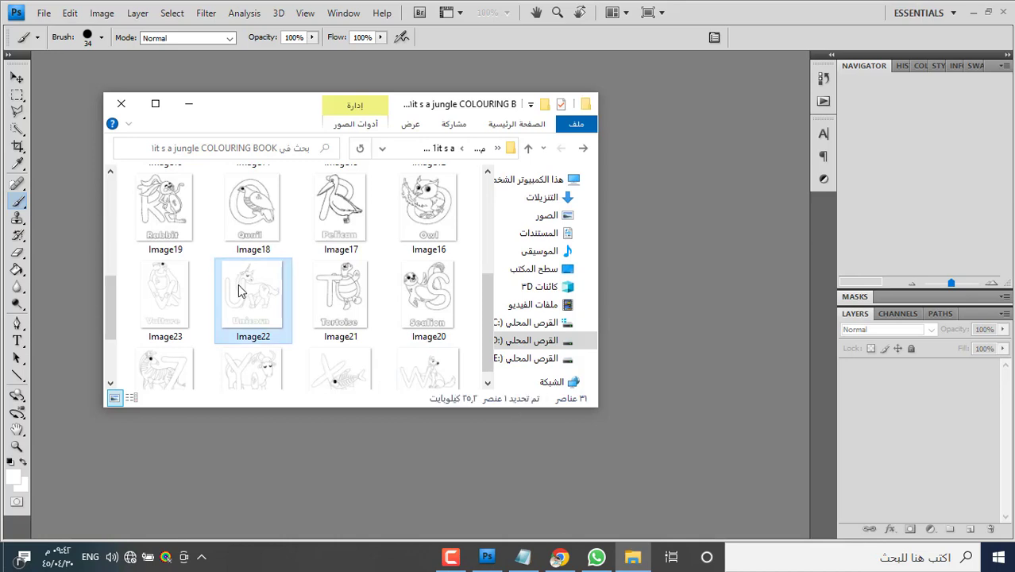
drag(239, 291, 317, 439)
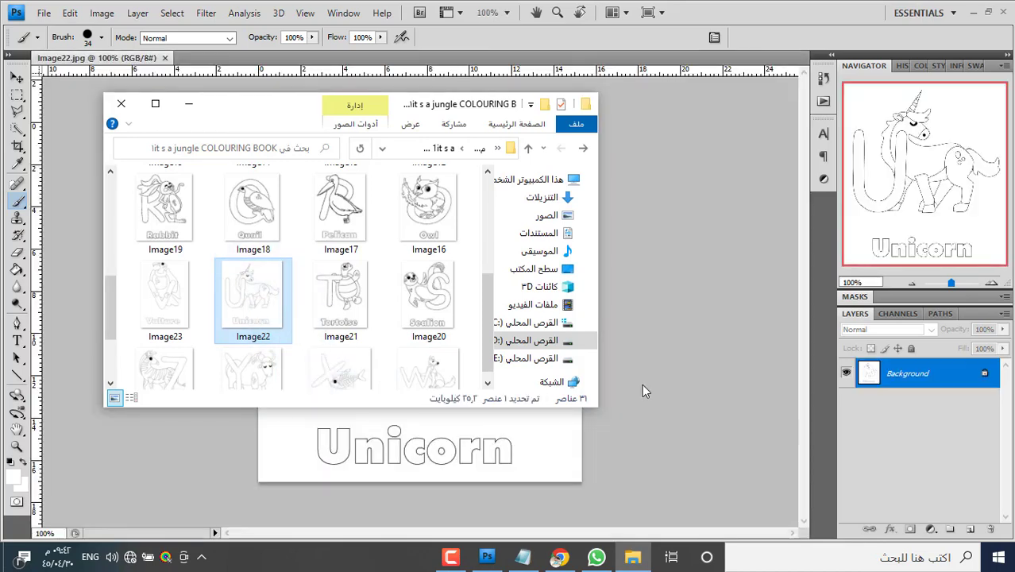
click(643, 390)
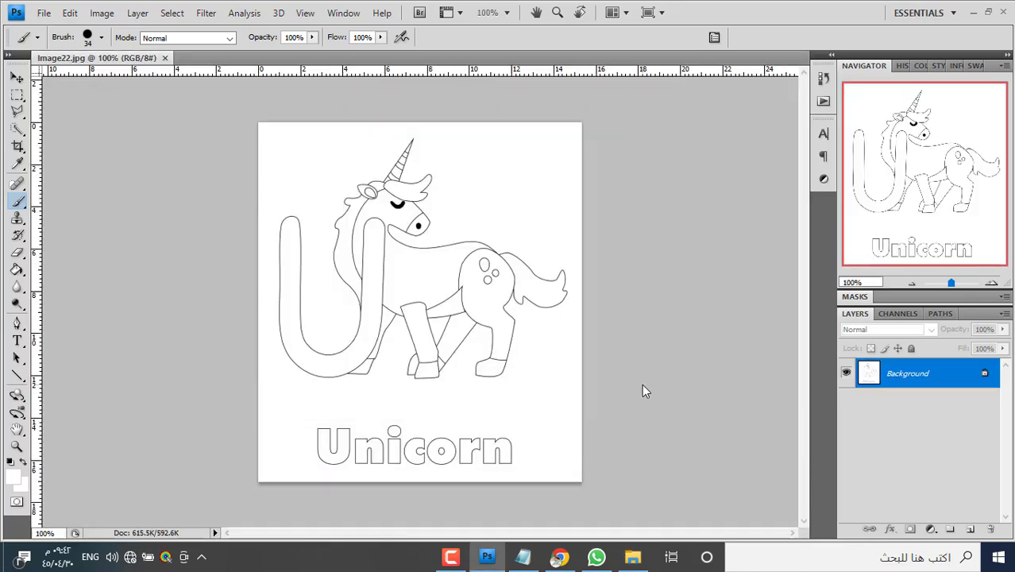
Darken the unicorn line art with Levels at black 93, midtone 0.43 and white 241, and close Image22.jpg, saving at JPEG quality 12.
key(ctrl+l)
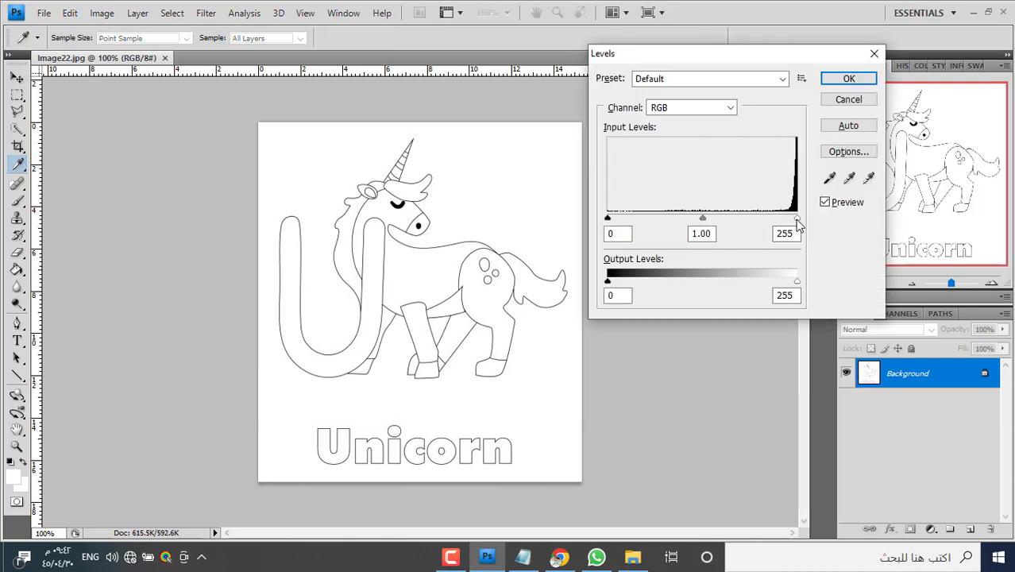
drag(796, 220, 786, 219)
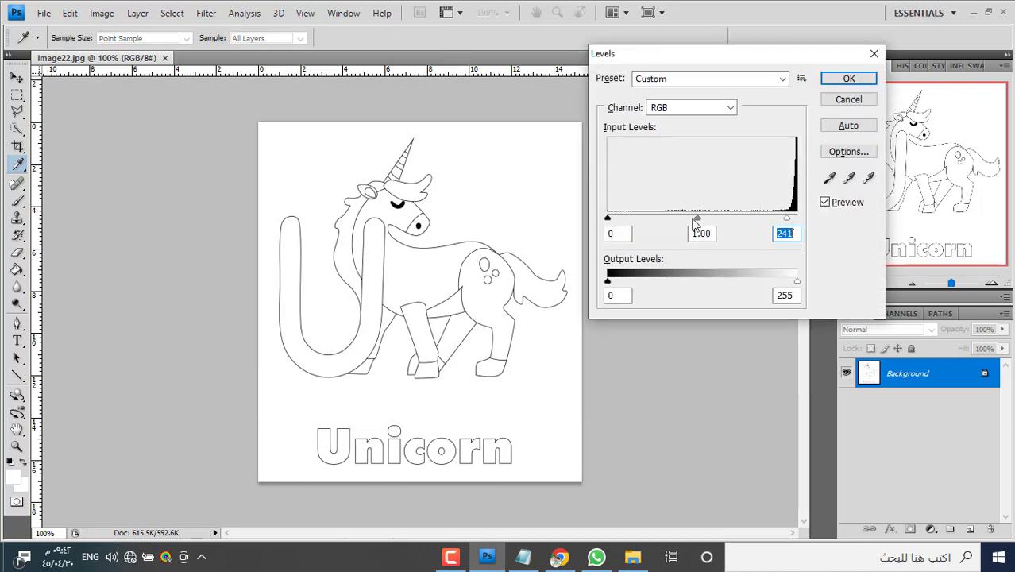
drag(698, 218, 740, 220)
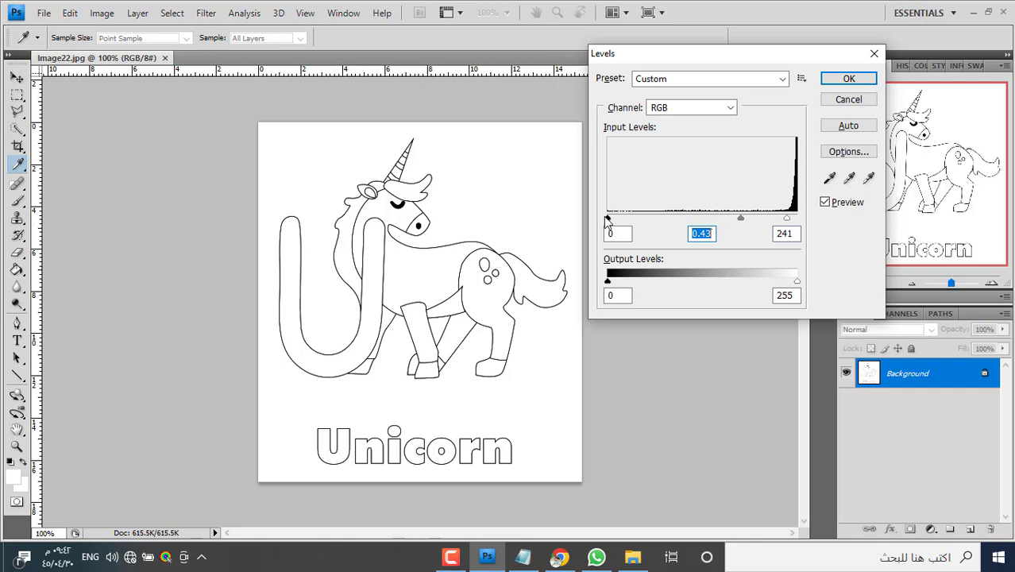
drag(608, 219, 676, 217)
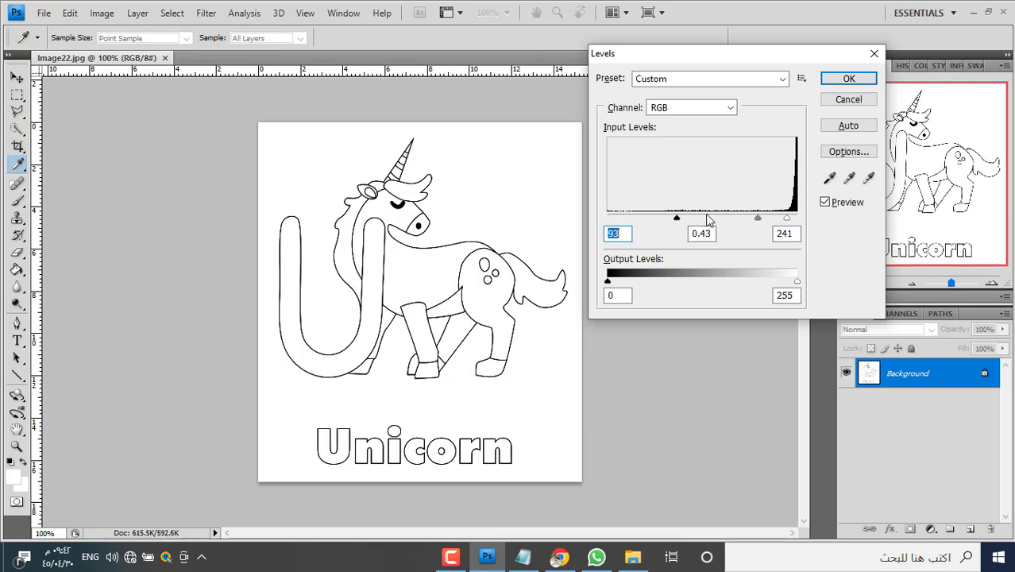
click(849, 79)
key(b)
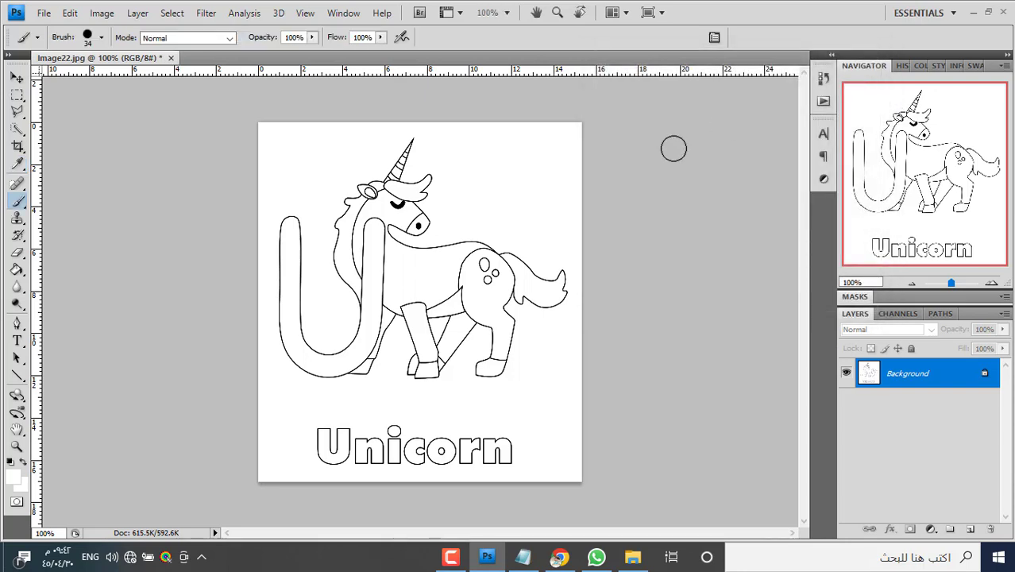
click(171, 59)
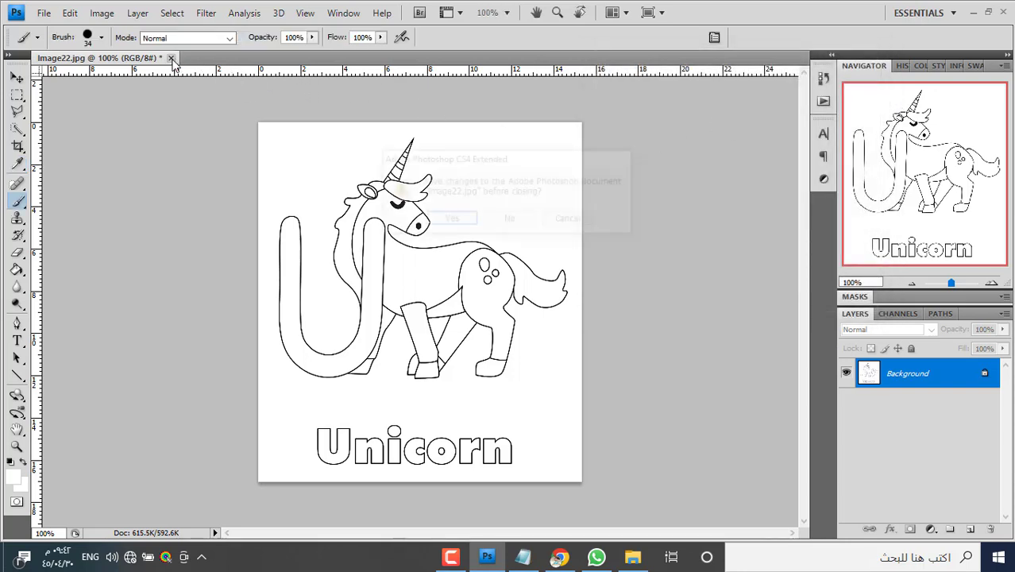
click(450, 220)
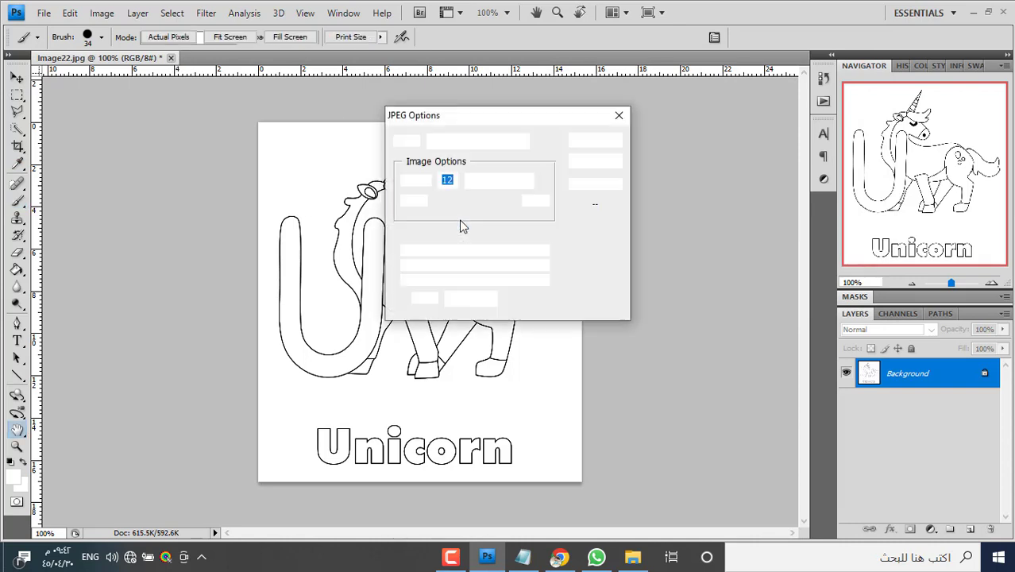
click(588, 143)
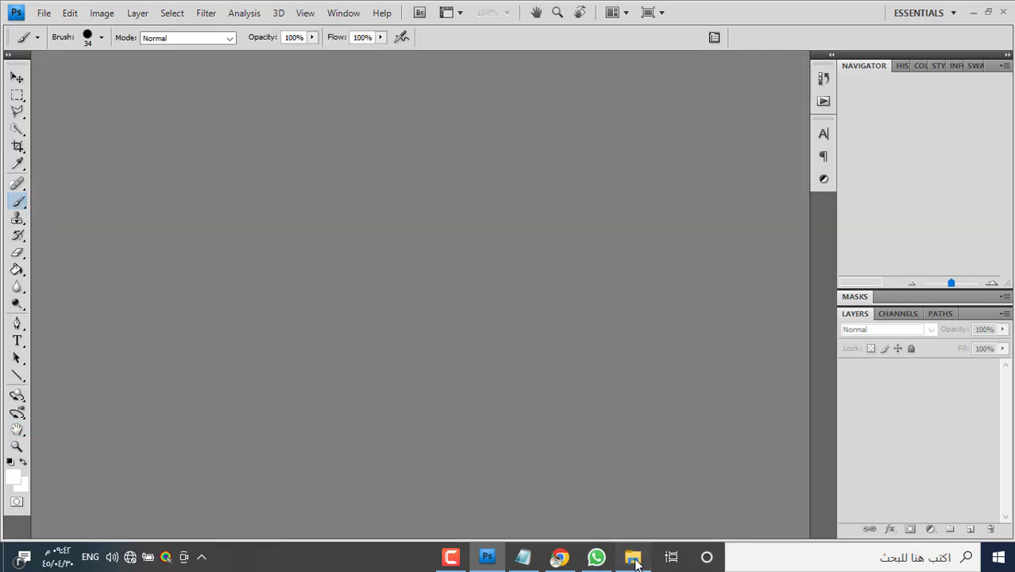
Switch to the File Explorer window and open Image23, the vulture page, in Photoshop.
click(631, 558)
click(181, 295)
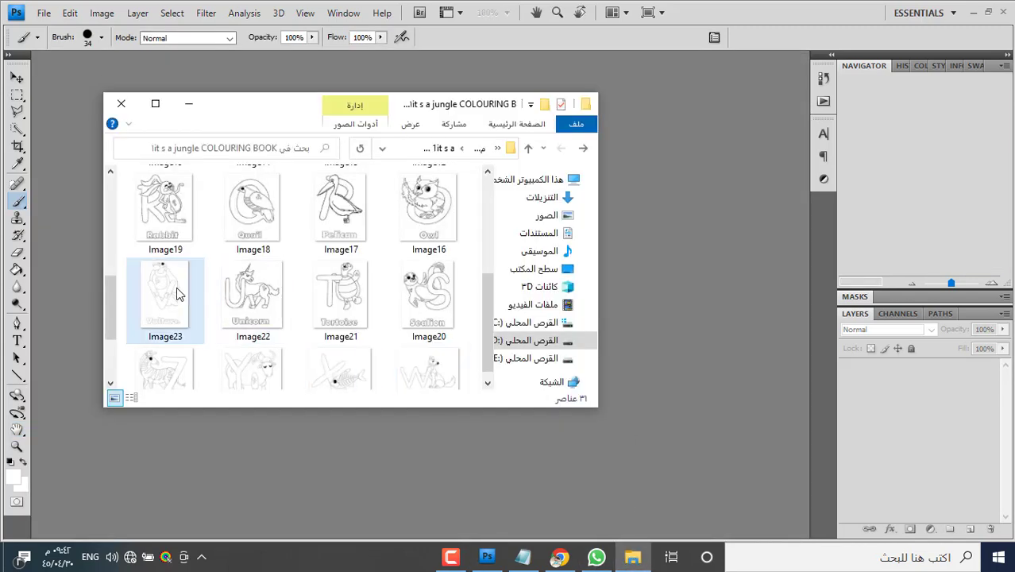
drag(181, 295, 298, 449)
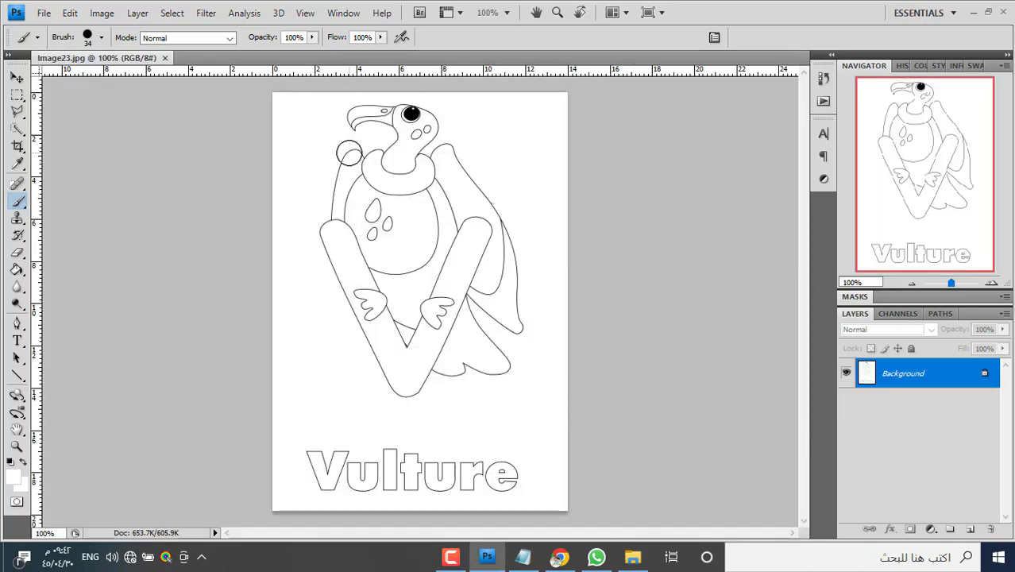
Darken the vulture line art with Levels at black 84, midtone 0.42 and white 239, and close Image23.jpg, saving at JPEG quality 12.
key(ctrl+l)
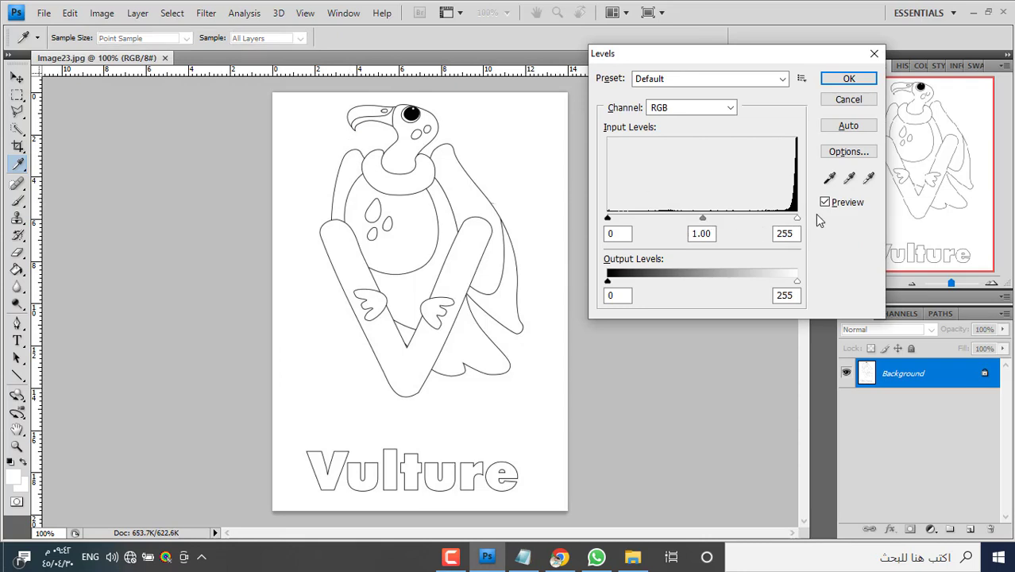
drag(797, 217, 785, 218)
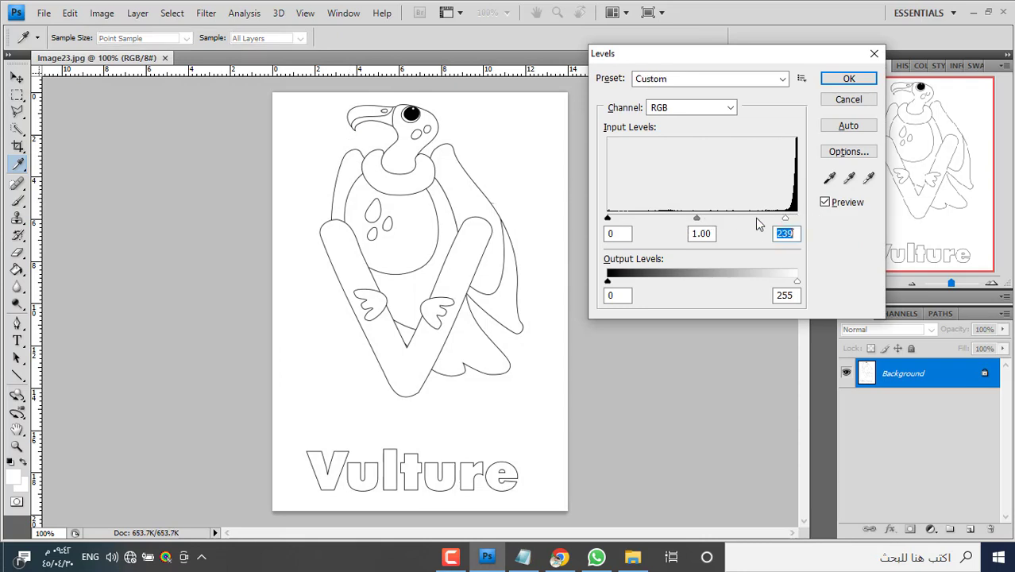
drag(697, 220, 739, 220)
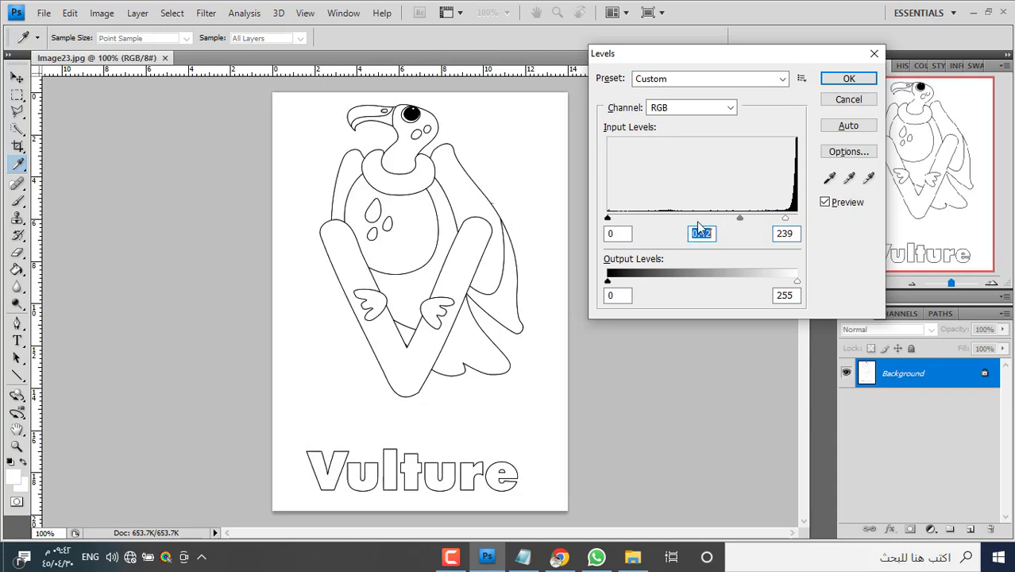
drag(608, 219, 671, 223)
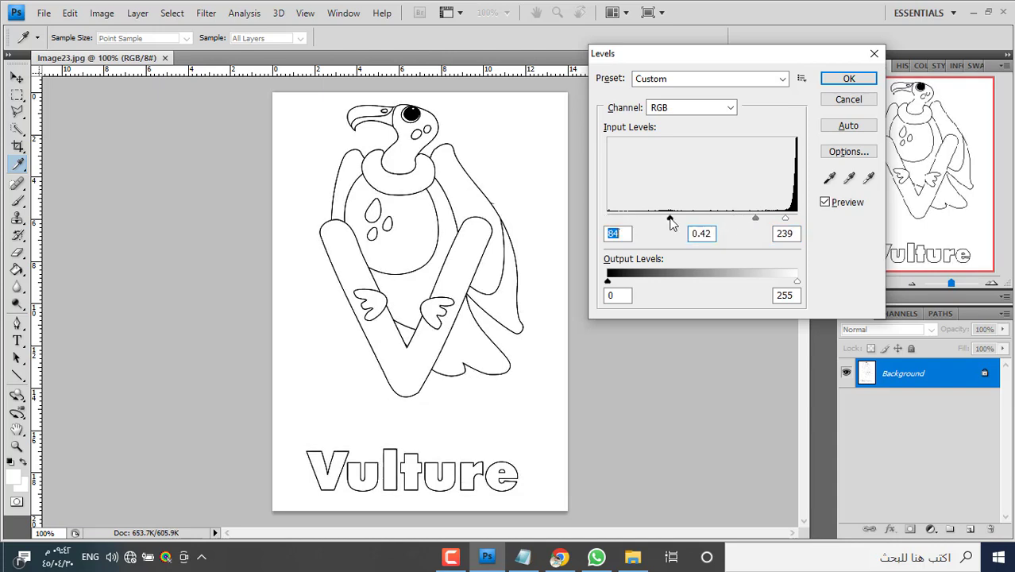
click(848, 79)
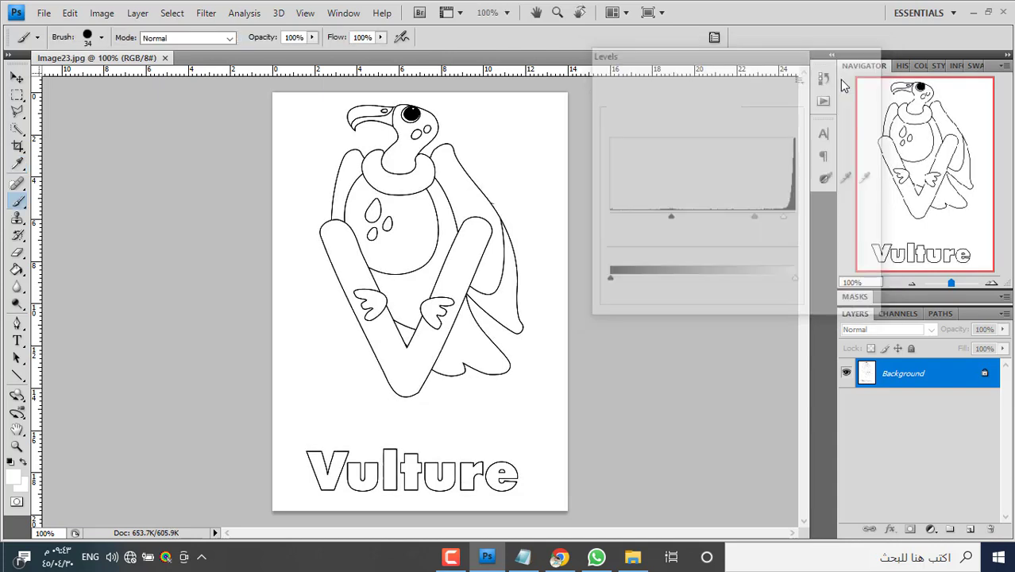
click(171, 58)
click(446, 219)
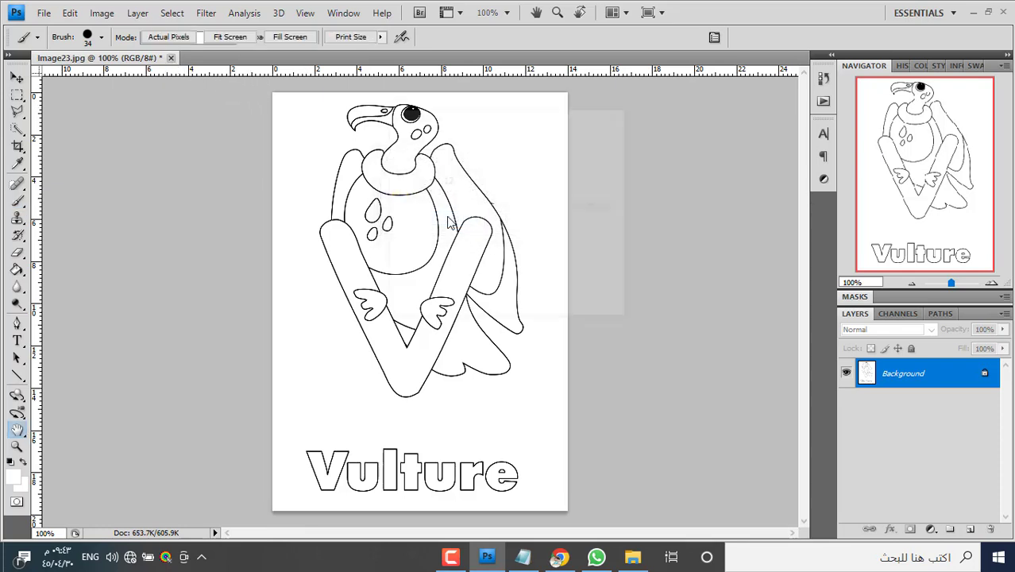
click(594, 141)
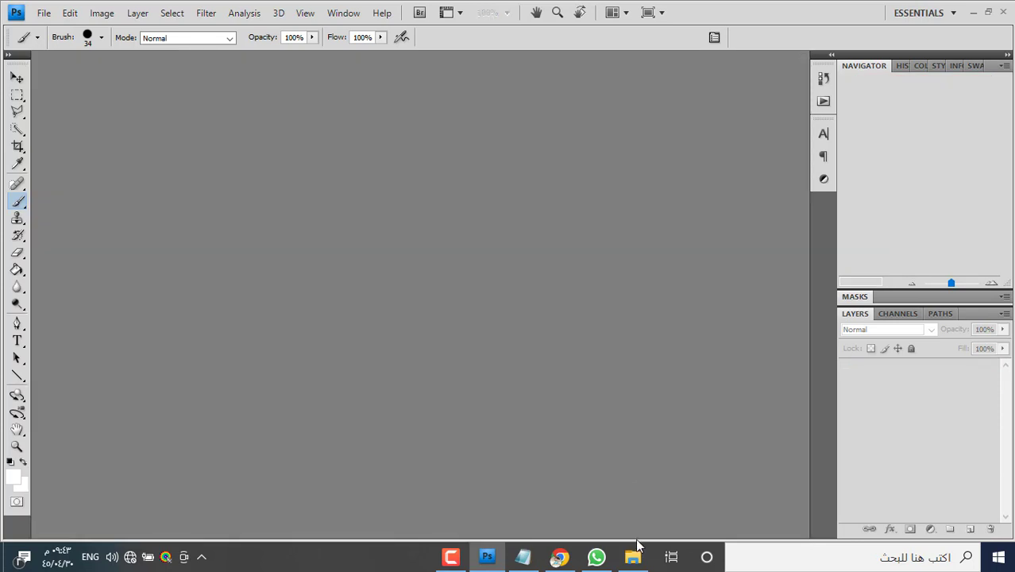
Switch to the File Explorer window and open Image24, the wolf page, in Photoshop.
click(633, 556)
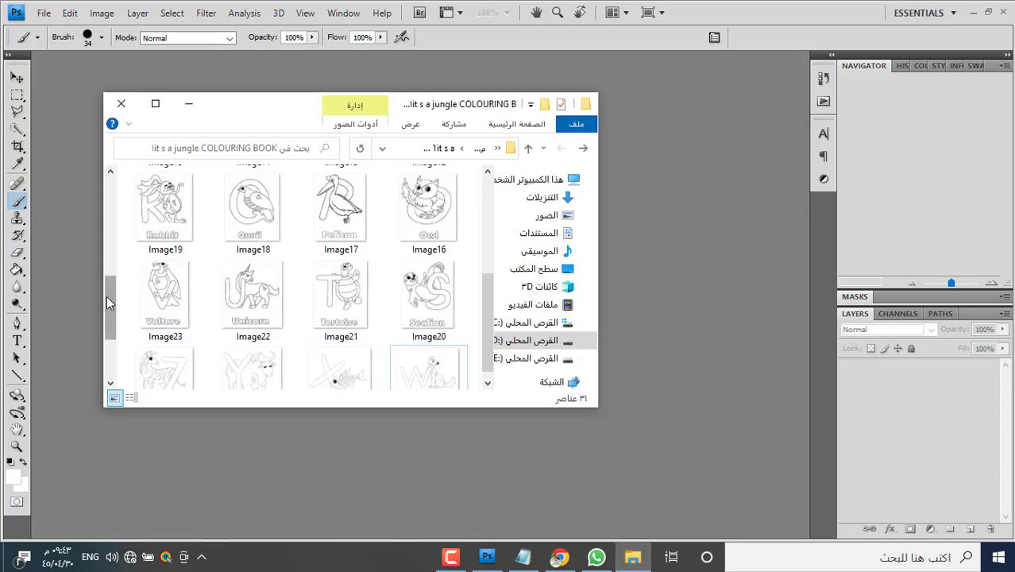
drag(106, 295, 106, 346)
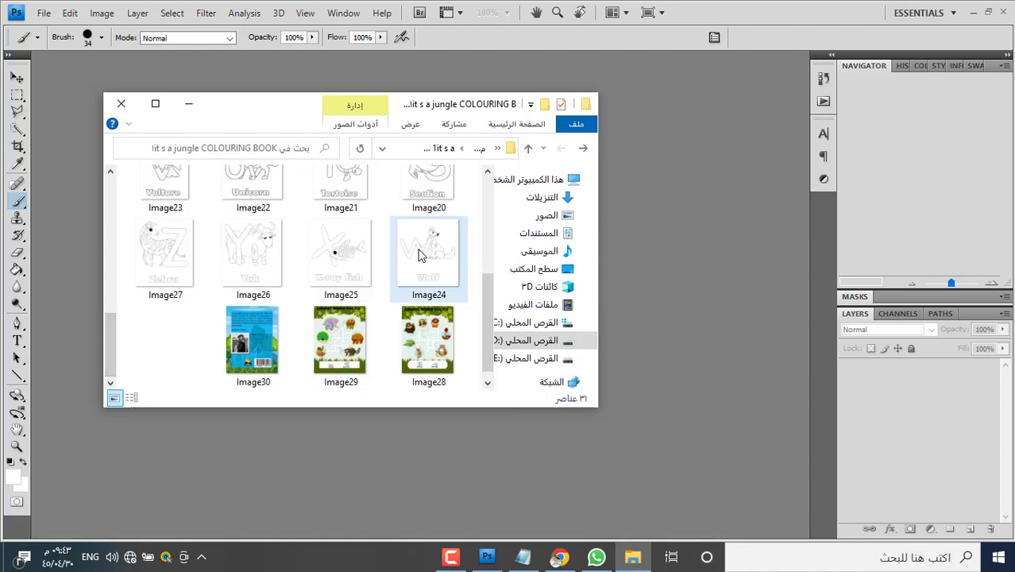
drag(421, 254, 669, 314)
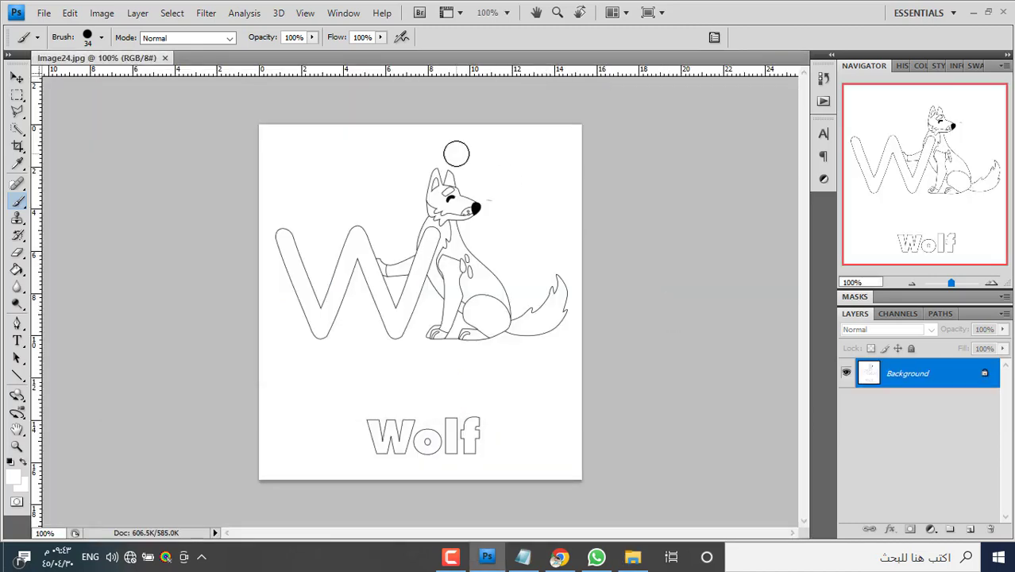
Darken the wolf line art with Levels at black 61, midtone 0.54 and white 244.
key(ctrl+l)
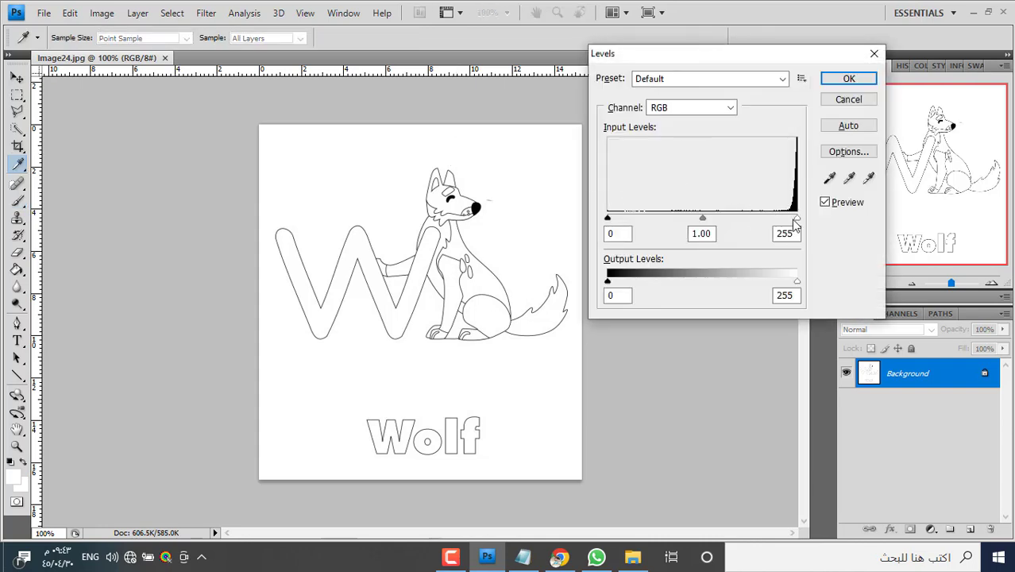
drag(796, 219, 788, 219)
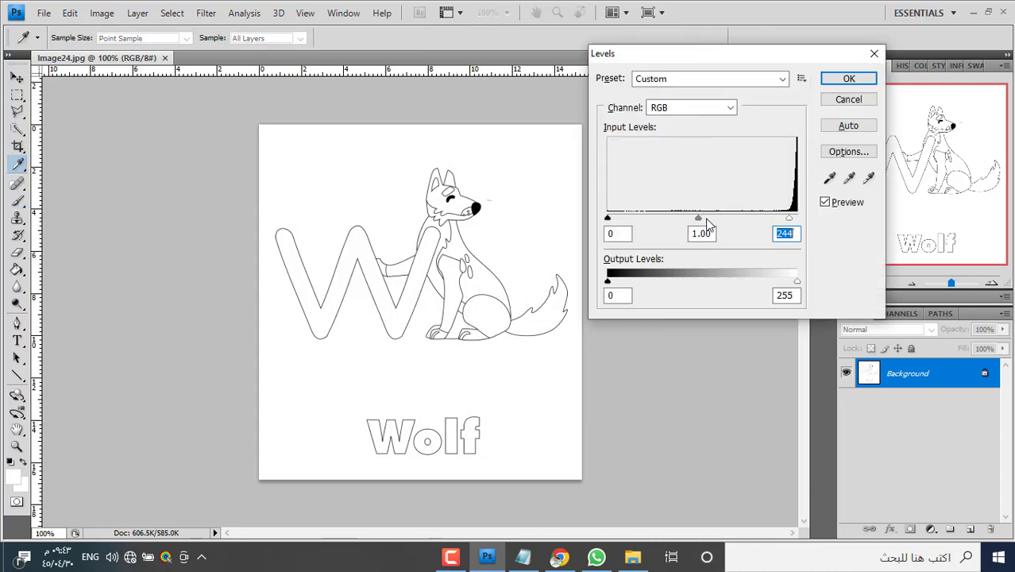
drag(698, 219, 732, 216)
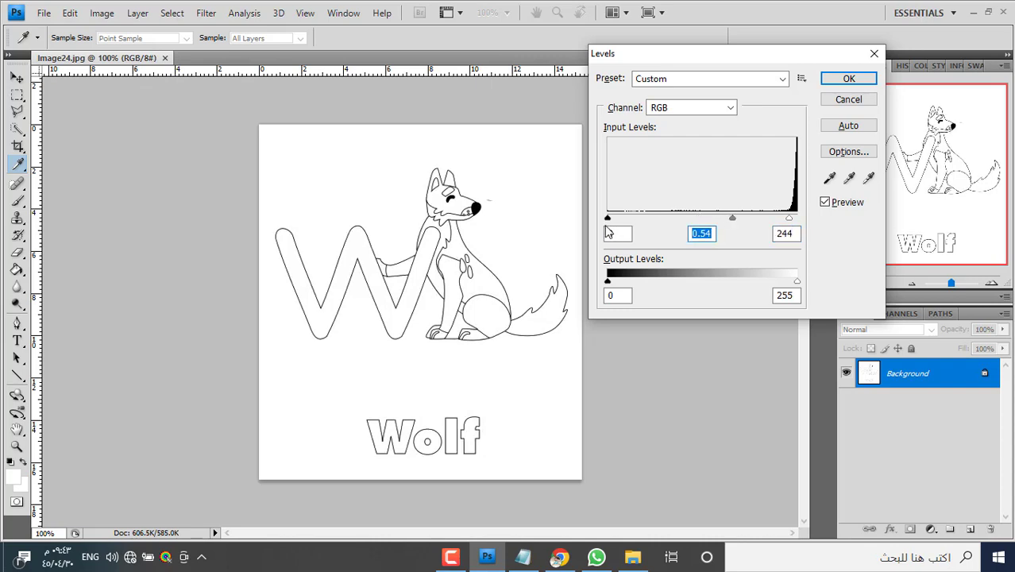
drag(608, 219, 653, 219)
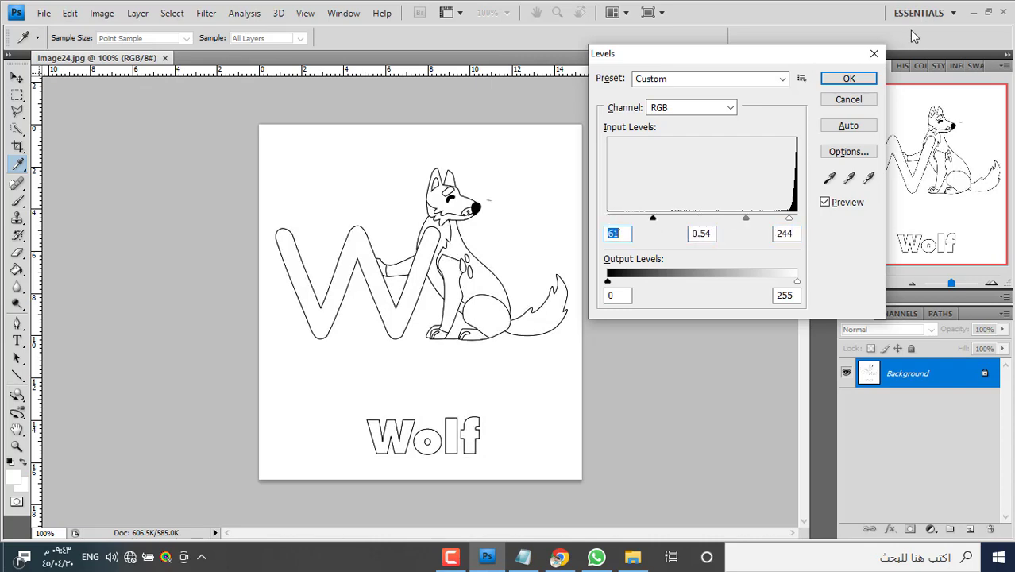
click(848, 79)
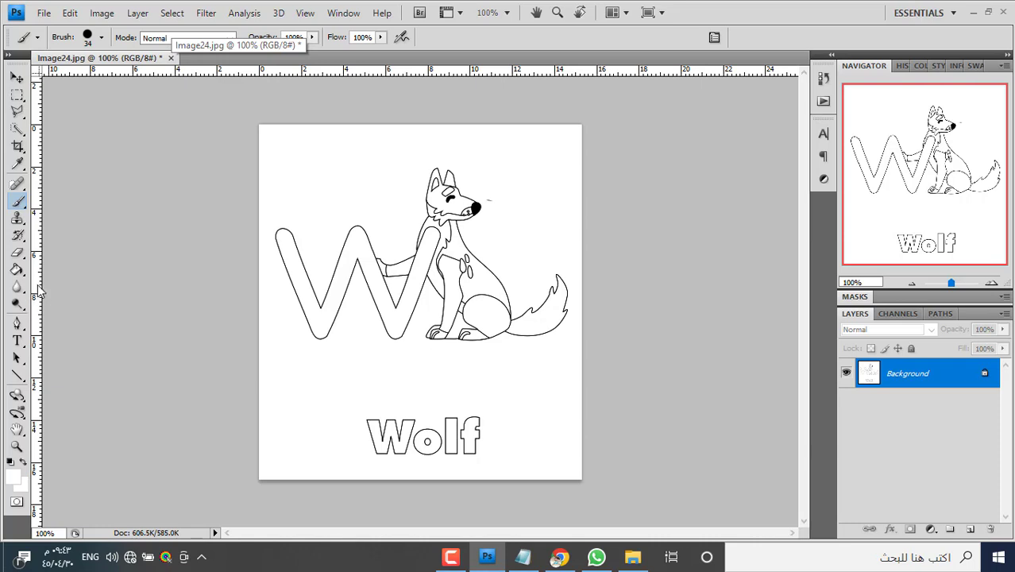
Set the foreground colour to bright blue, 0903ff.
key(i)
click(15, 475)
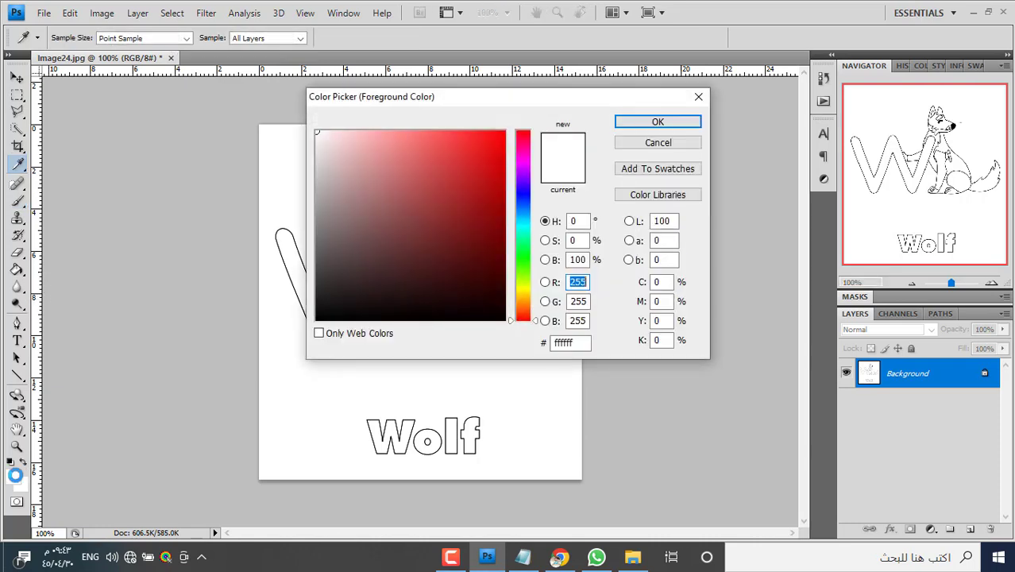
drag(391, 174, 490, 183)
click(522, 193)
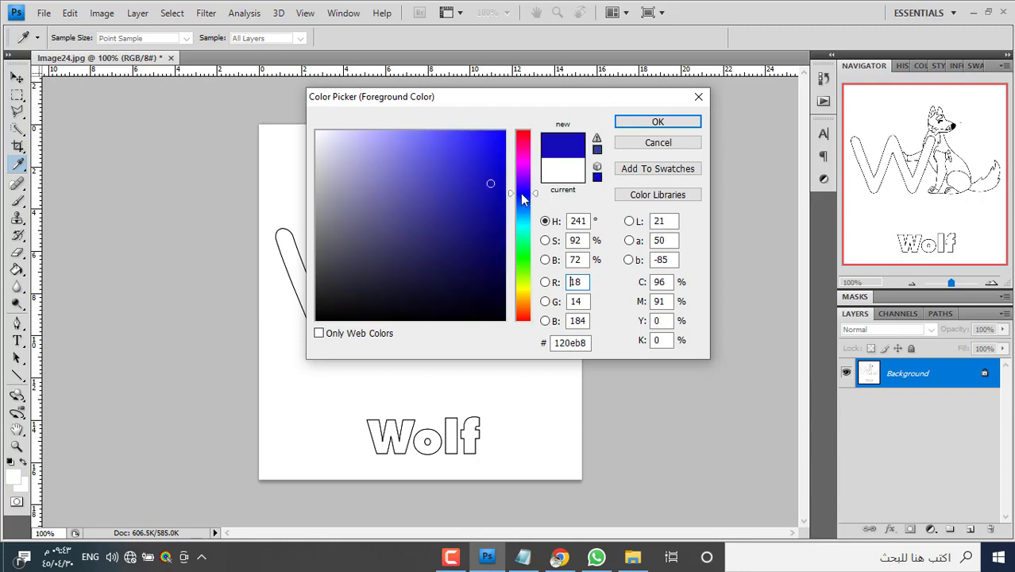
drag(496, 161, 502, 129)
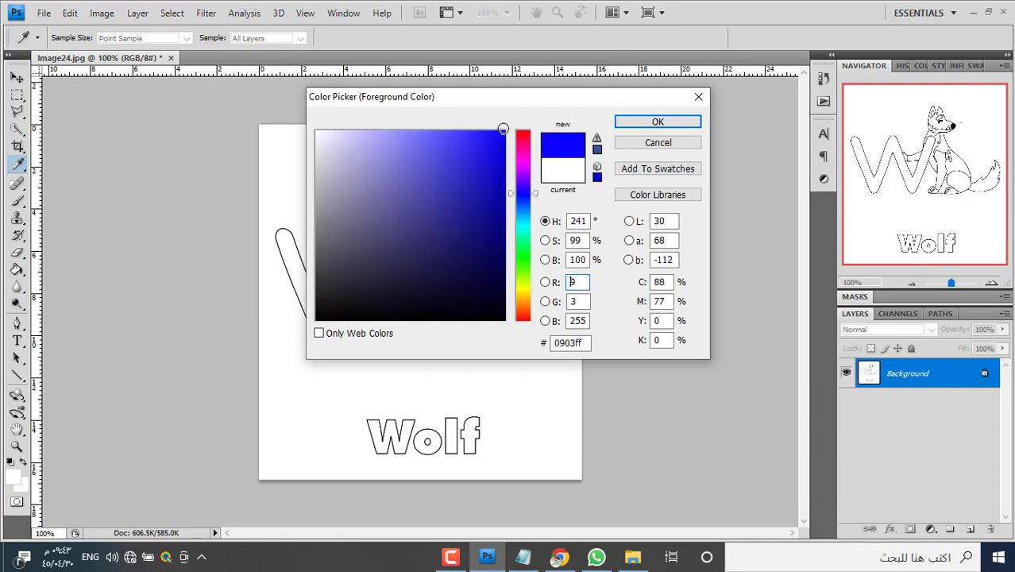
click(635, 121)
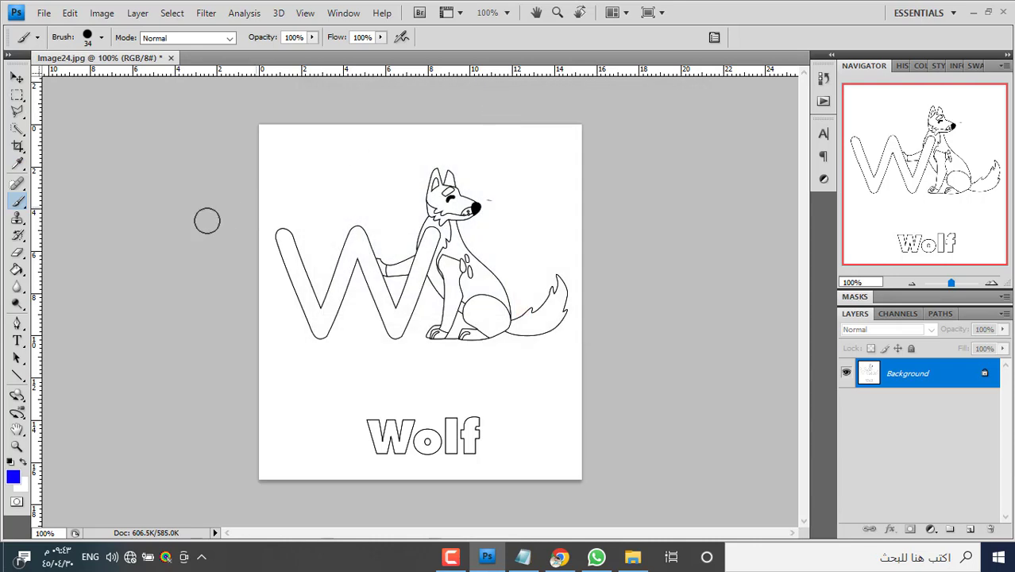
Fill the letter W with the blue foreground colour using the Paint Bucket, and revert the image to its Levels history state.
click(17, 270)
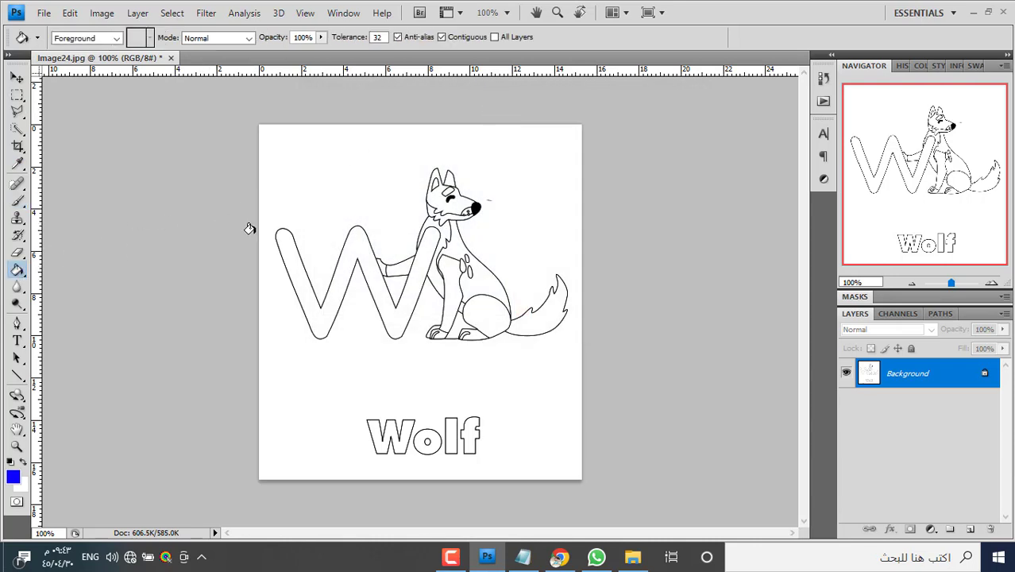
click(285, 253)
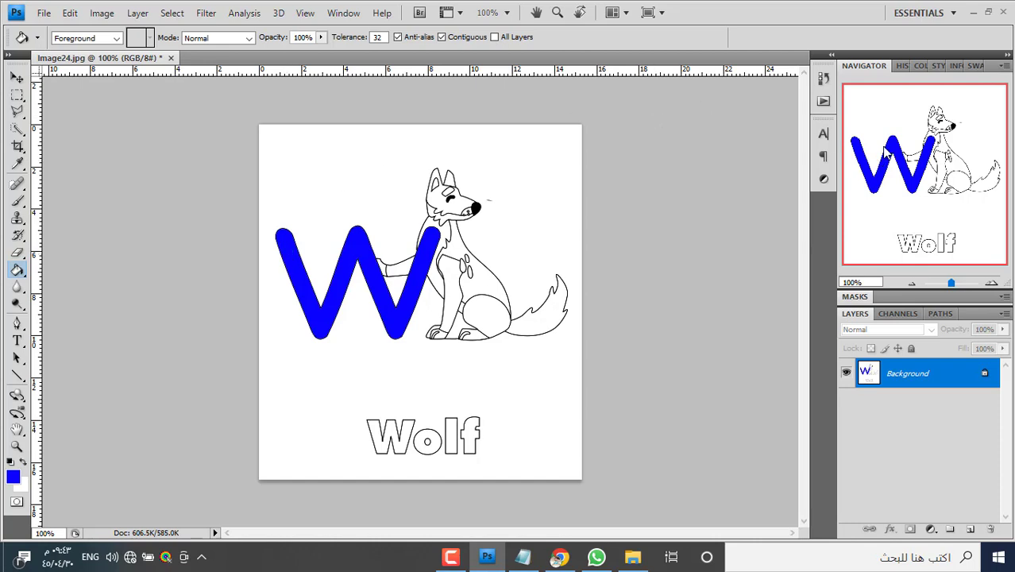
click(822, 79)
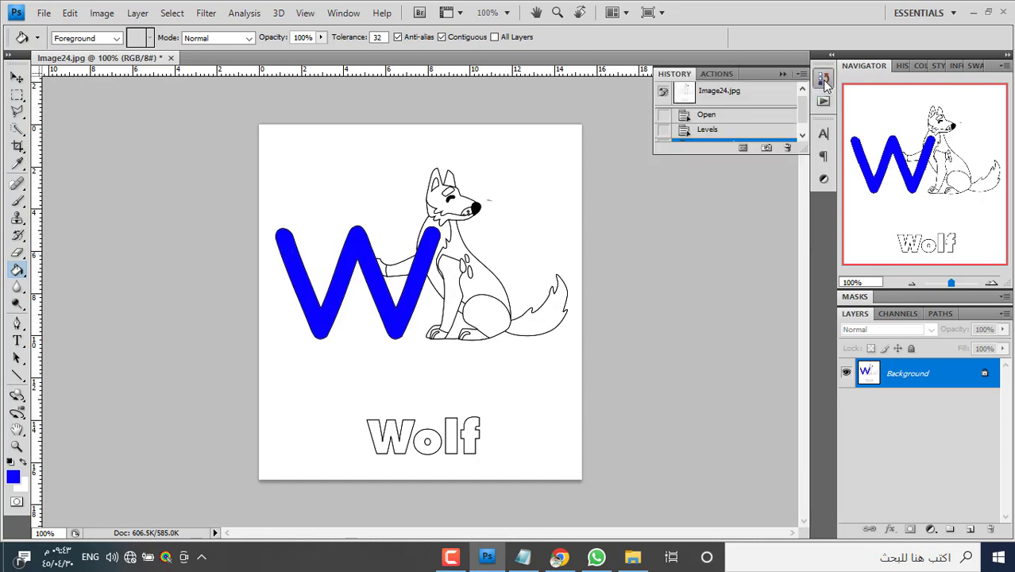
click(719, 130)
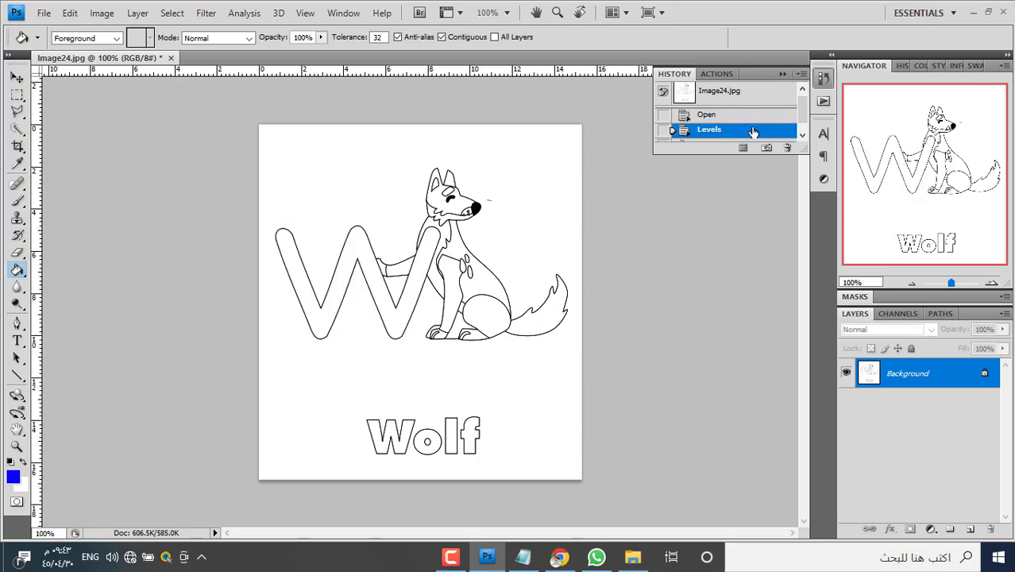
click(782, 71)
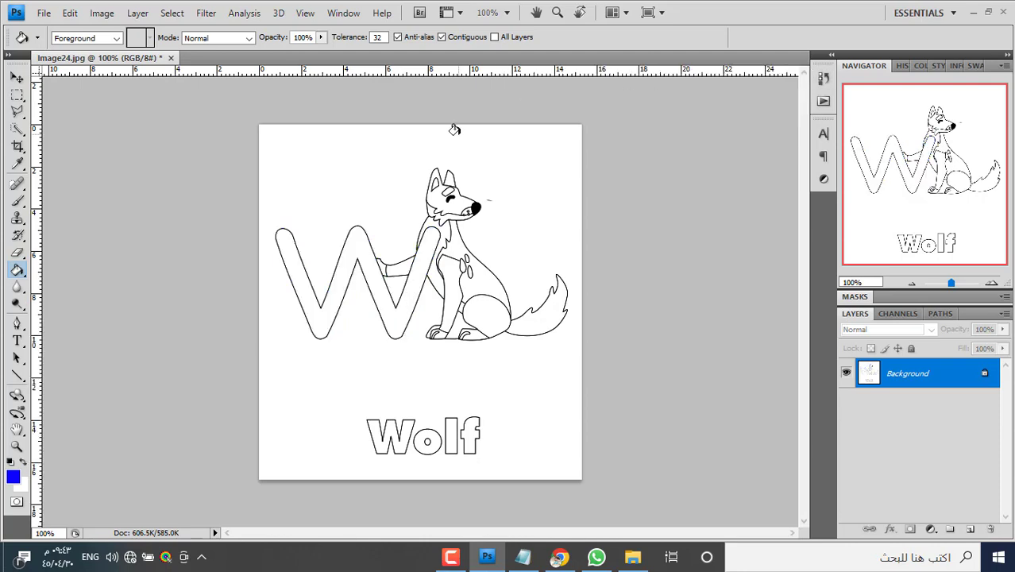
Close Image24.jpg, saving the changes at JPEG quality 12.
click(172, 58)
click(446, 220)
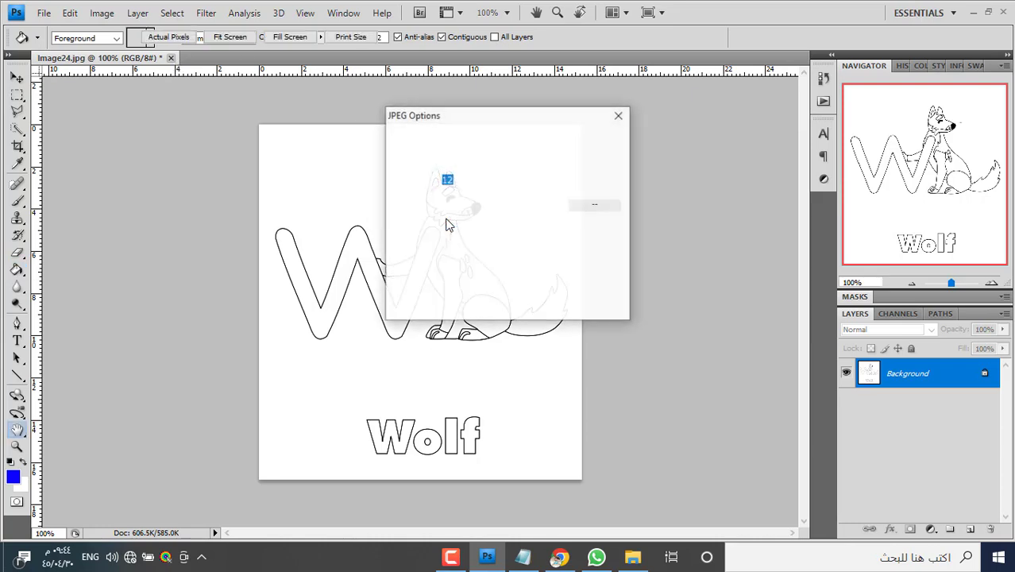
click(601, 141)
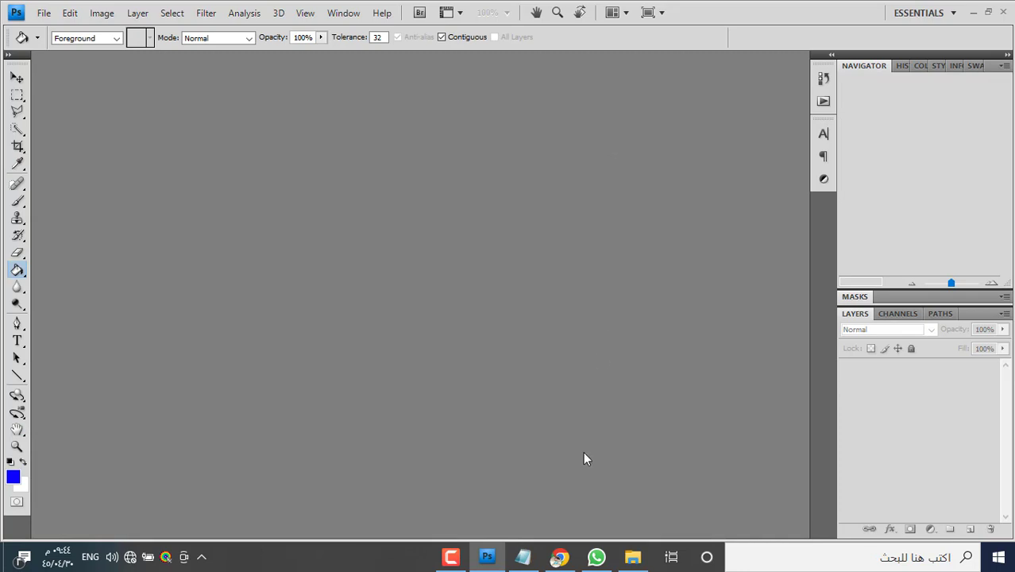
Switch to the File Explorer window, open Image25, the X-ray fish page, in Photoshop and return to the Photoshop window.
click(635, 560)
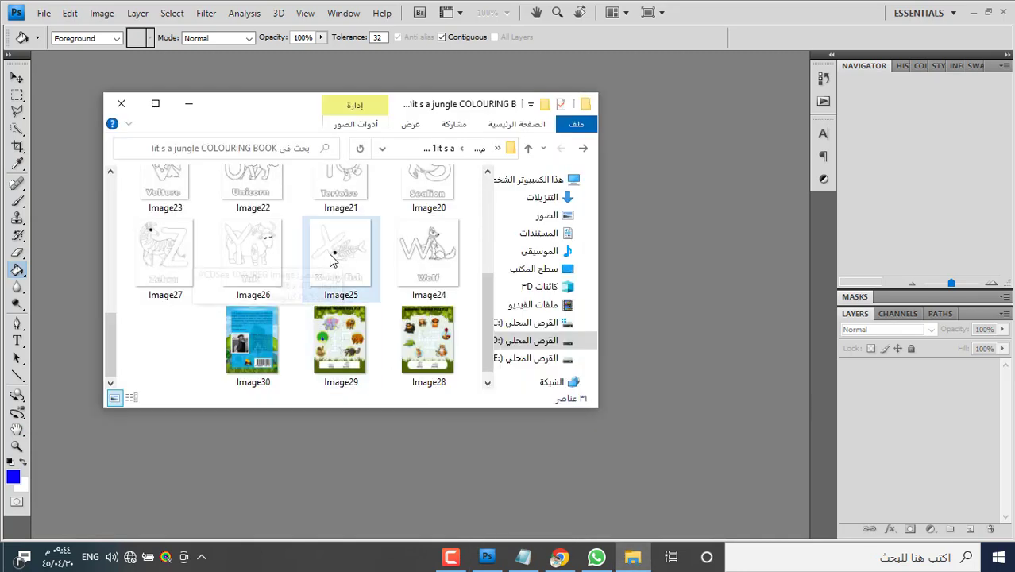
drag(332, 260, 443, 471)
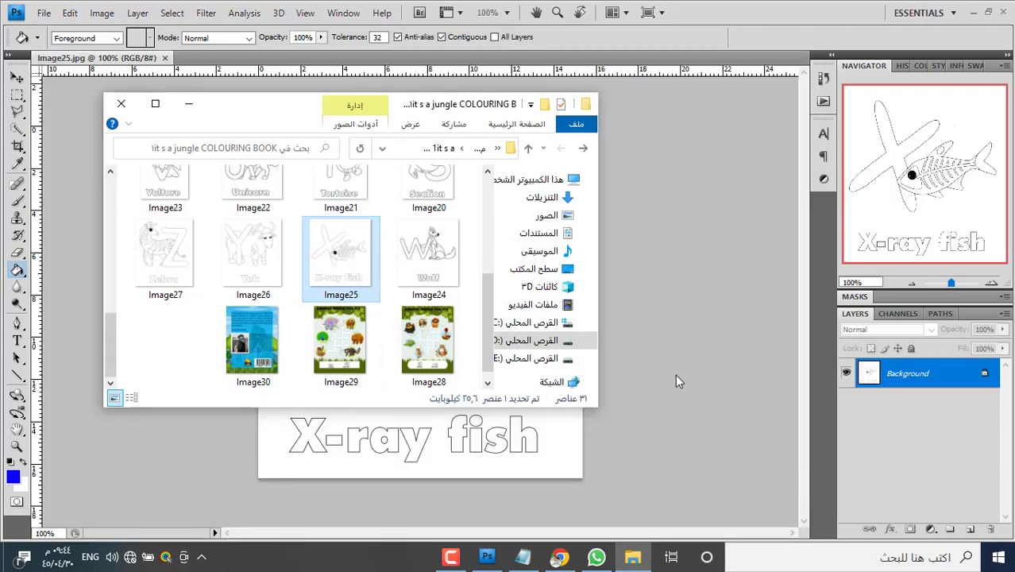
click(675, 379)
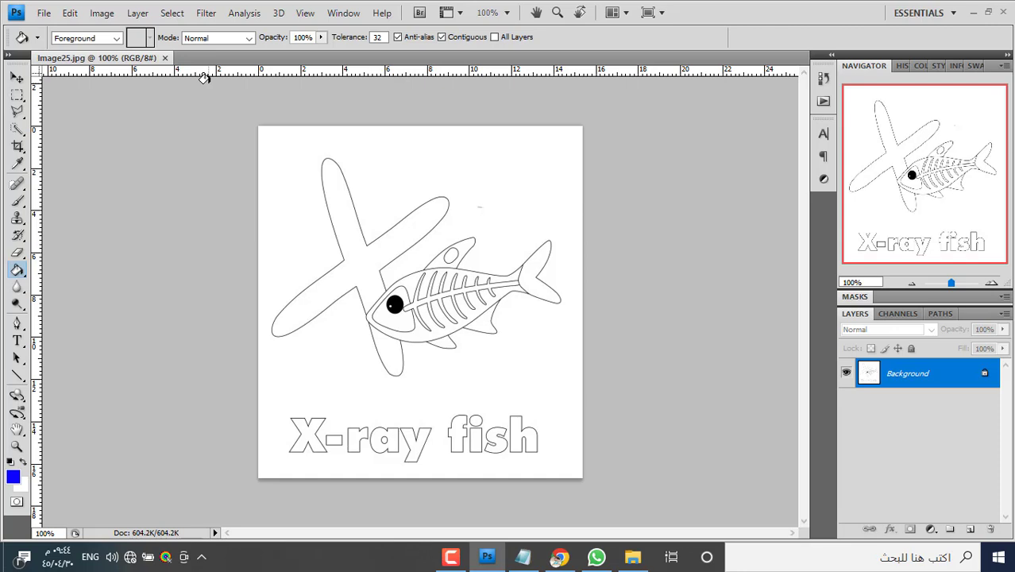
Darken the X-ray fish page with a Levels adjustment using input levels 39, 0.67 and 240, and return to the Paint Bucket tool.
key(ctrl+l)
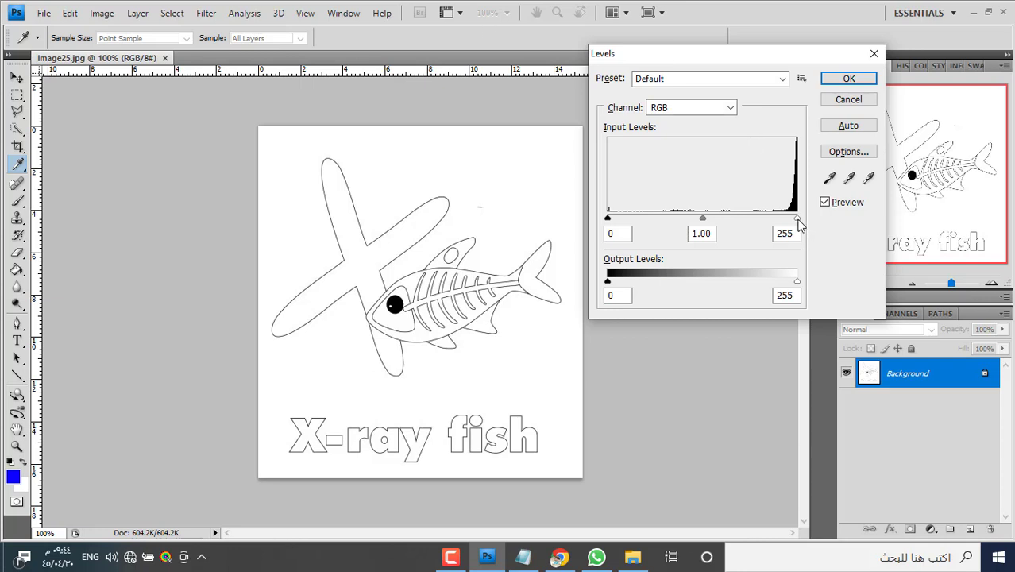
drag(798, 220, 785, 220)
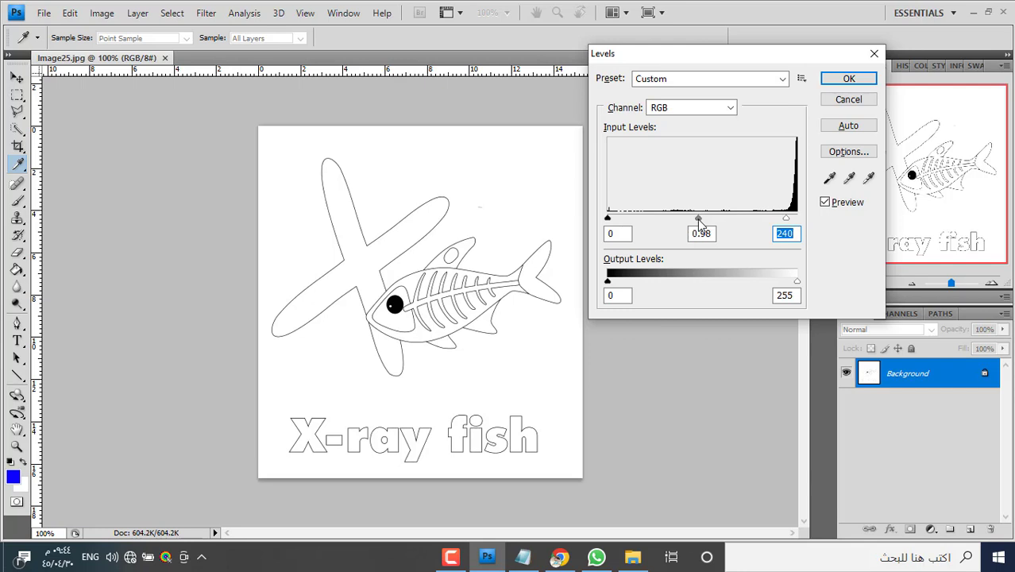
drag(697, 219, 719, 219)
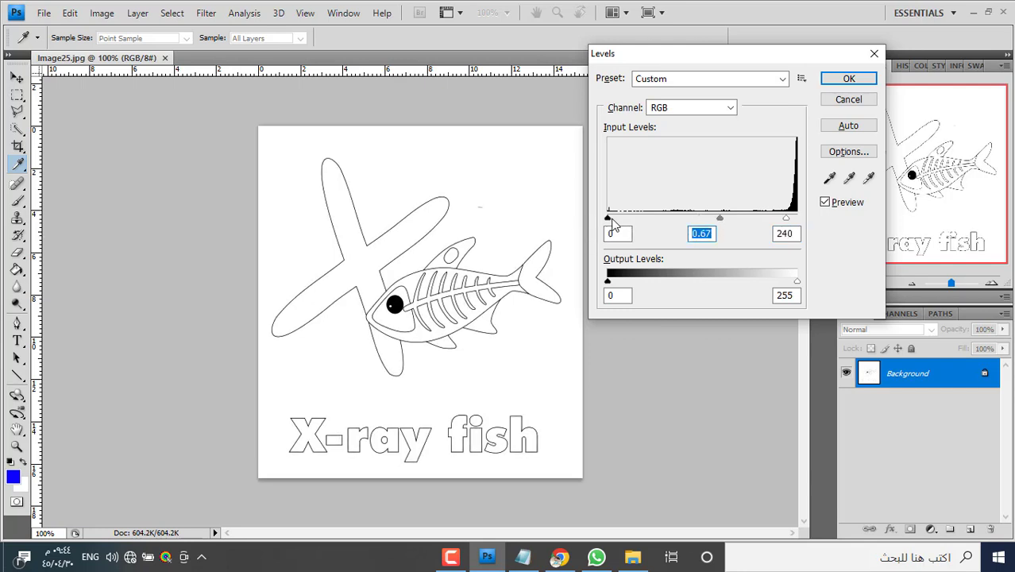
drag(610, 221, 636, 220)
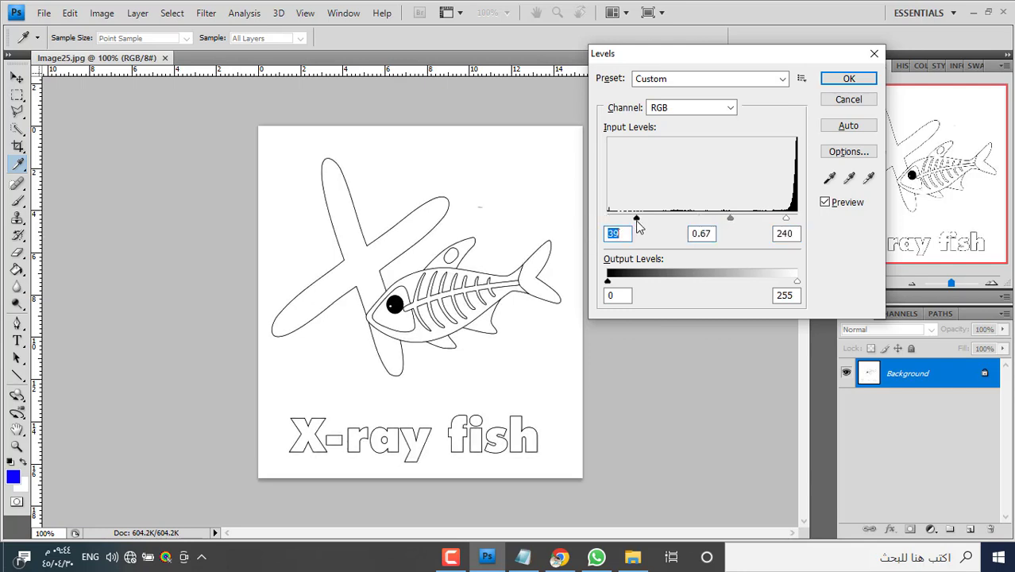
click(846, 78)
key(g)
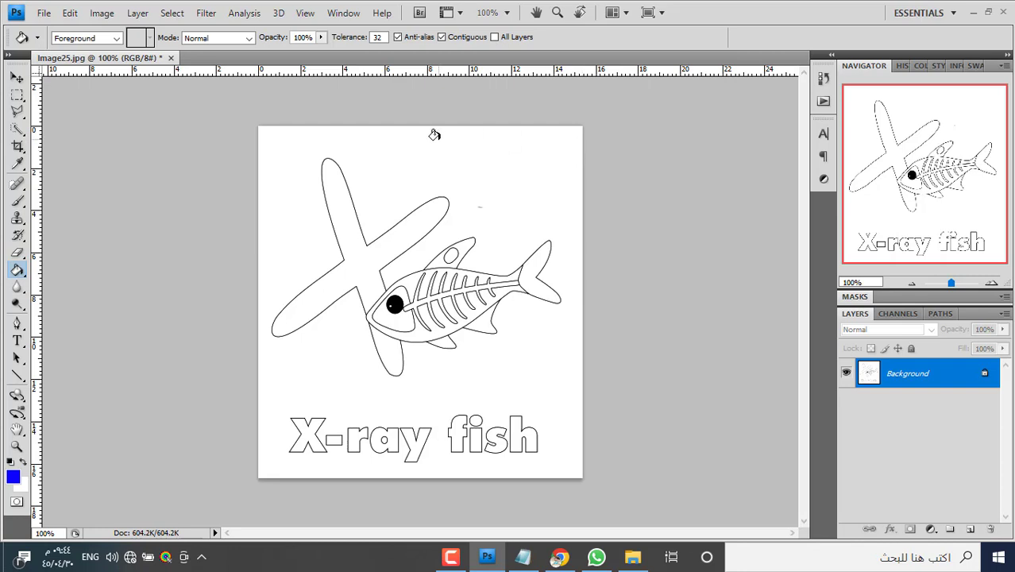
Close Image25.jpg, saving the changes as a progressive JPEG at quality 12.
click(171, 59)
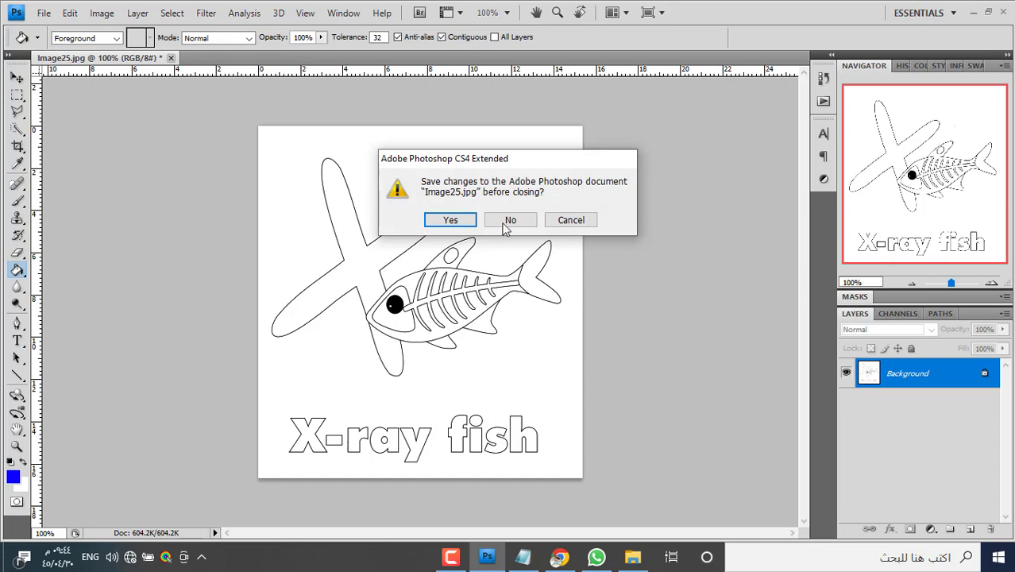
click(450, 219)
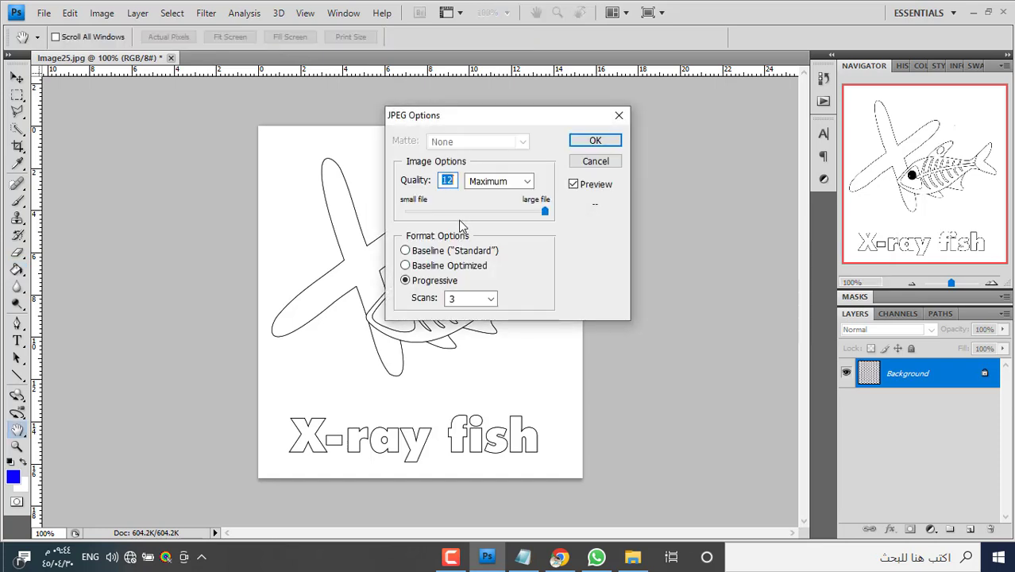
click(595, 142)
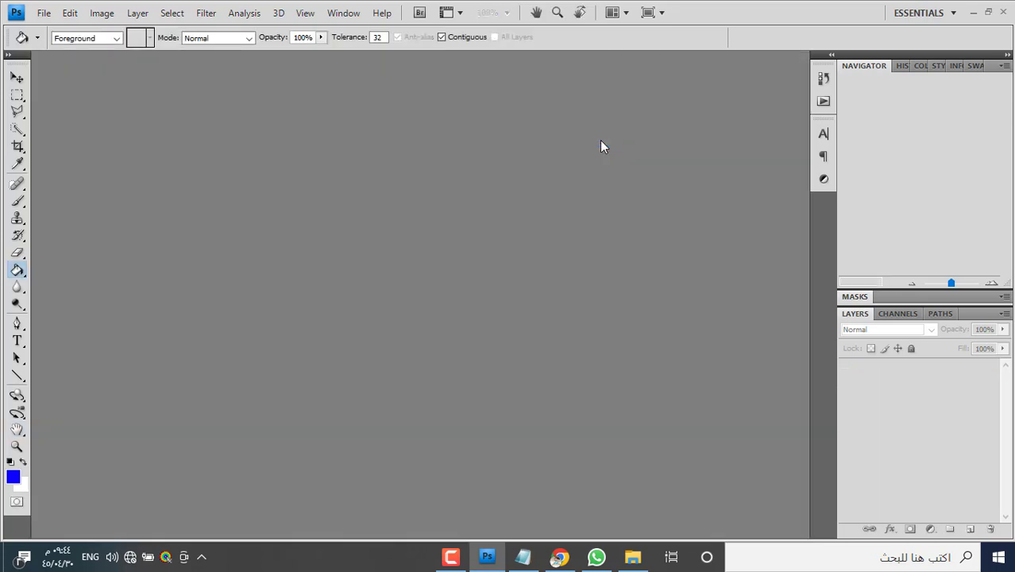
Switch to the File Explorer window, open Image26, the Yak page, in Photoshop and return to the Photoshop window.
click(632, 556)
click(248, 252)
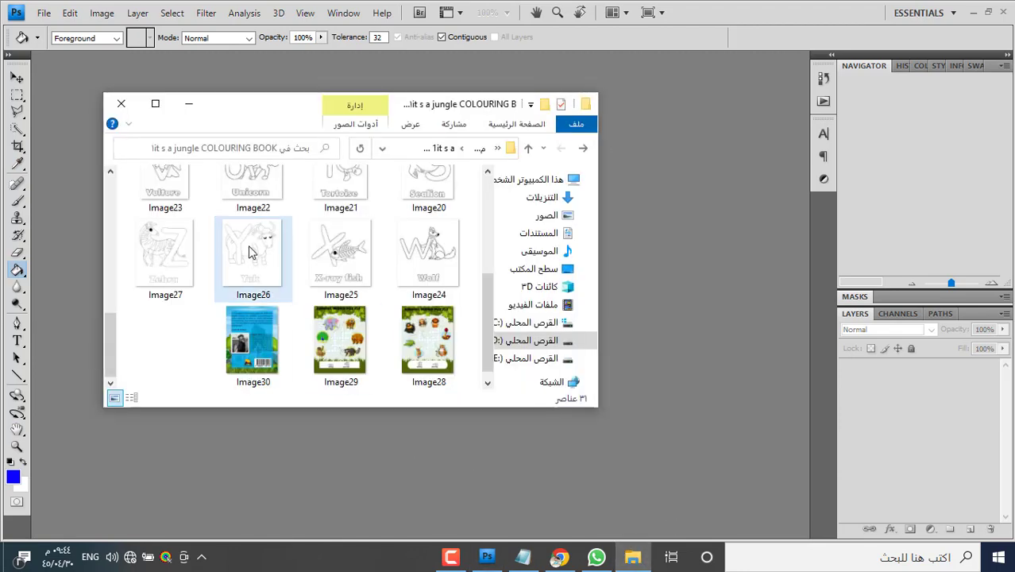
drag(248, 252, 356, 468)
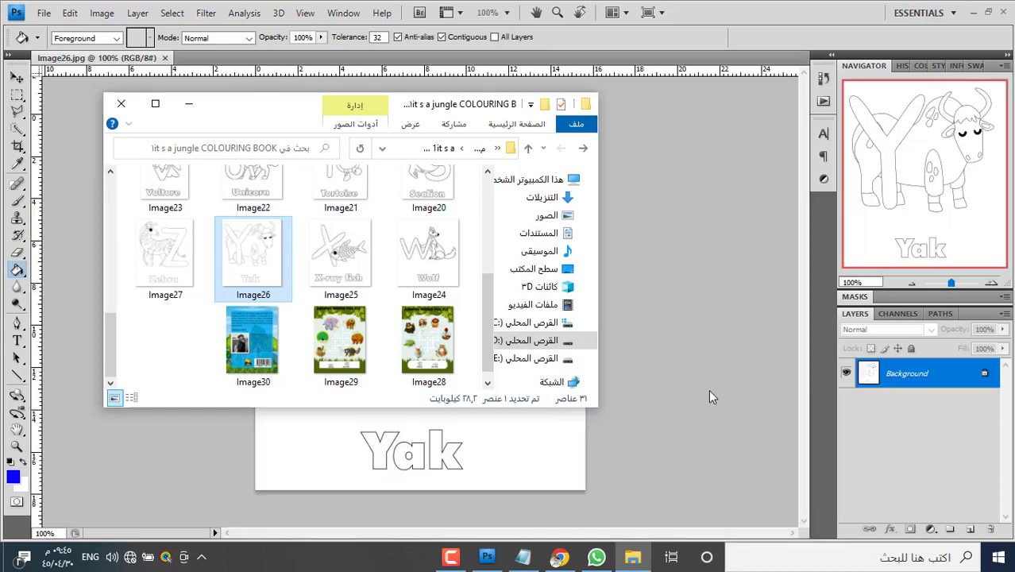
click(708, 389)
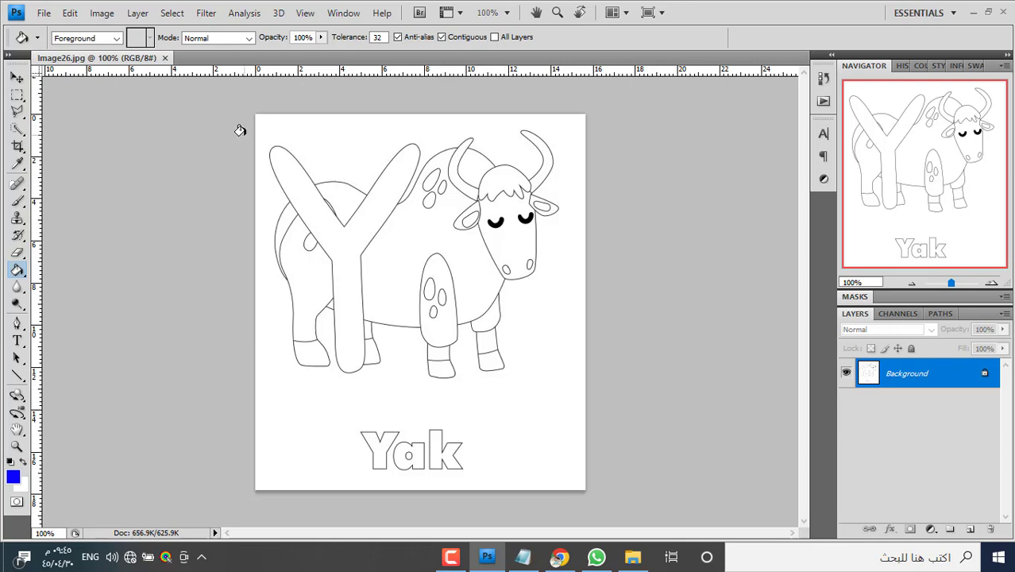
Darken the Yak page with a Levels adjustment using input levels 28, 0.71 and 241, and return to the Paint Bucket tool.
key(ctrl+l)
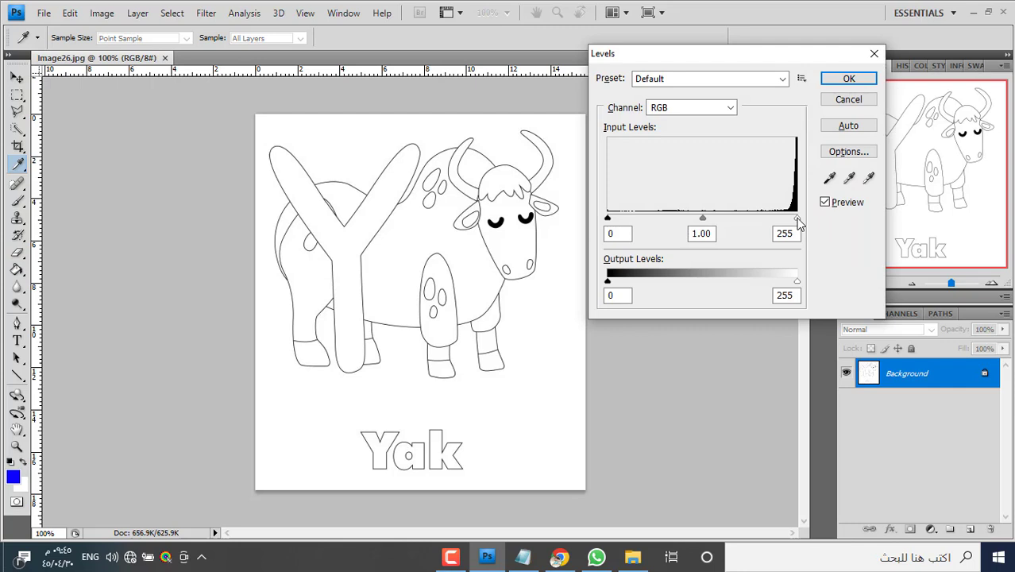
drag(798, 223, 785, 219)
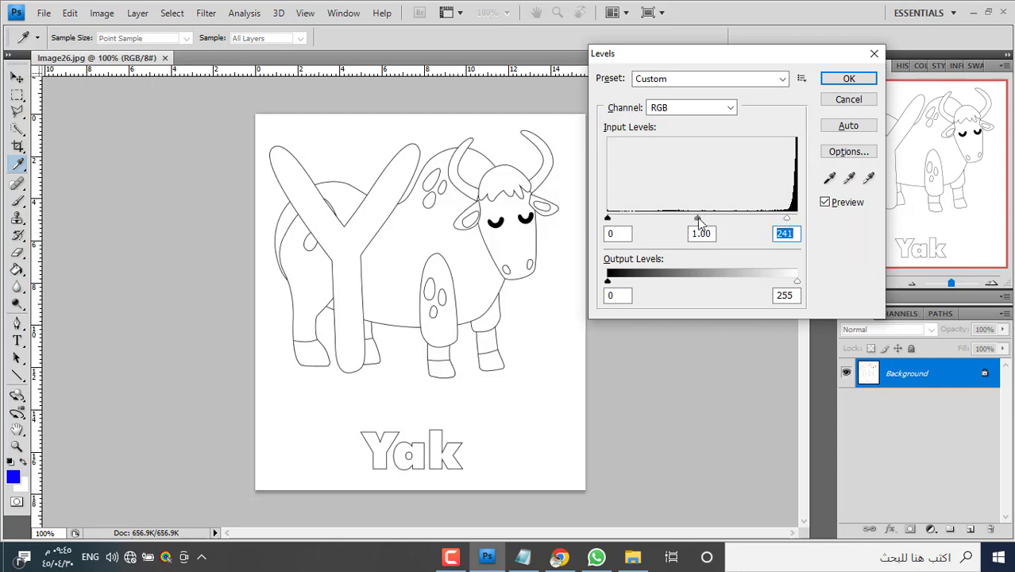
drag(699, 223, 718, 223)
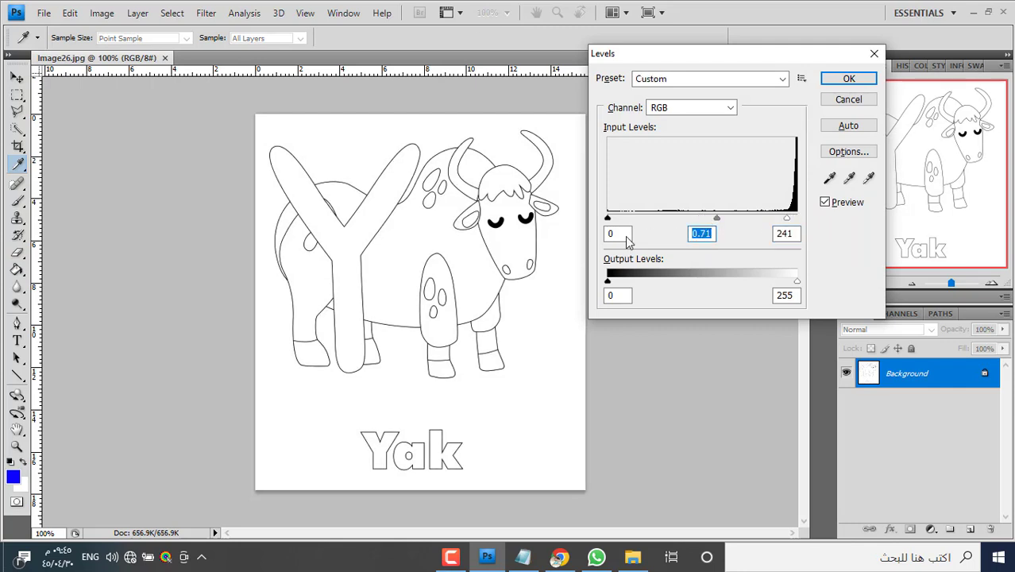
drag(610, 223, 628, 219)
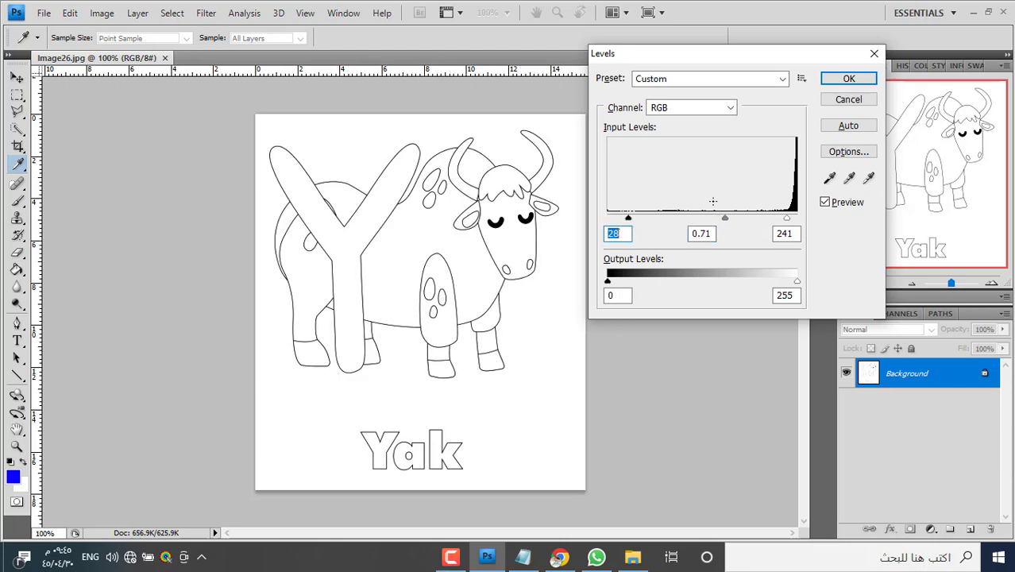
click(847, 79)
key(g)
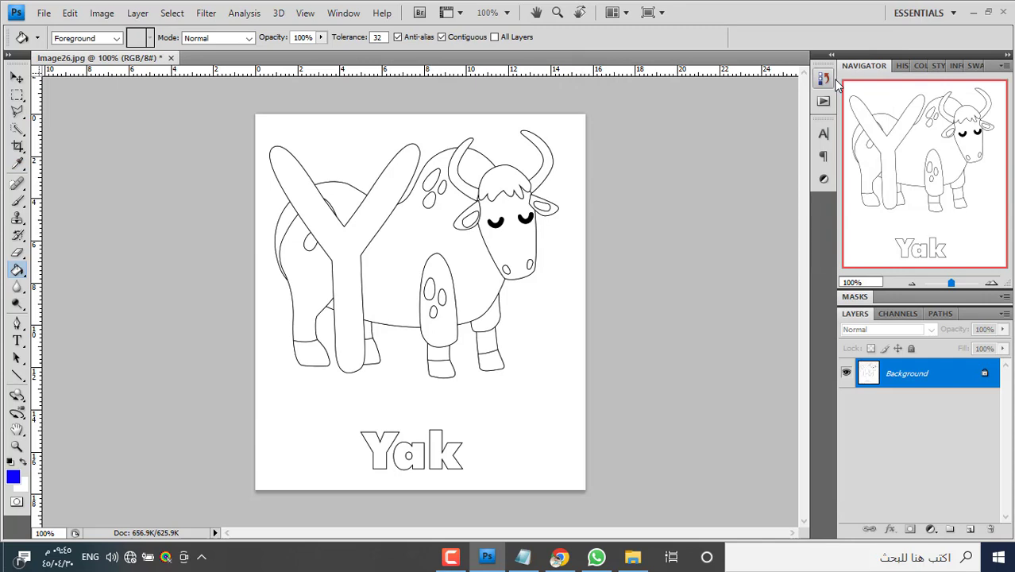
Close Image26.jpg with its changes saved as JPEG, and open Image27, the Zebra page, in Photoshop from the File Explorer window.
click(170, 58)
click(448, 219)
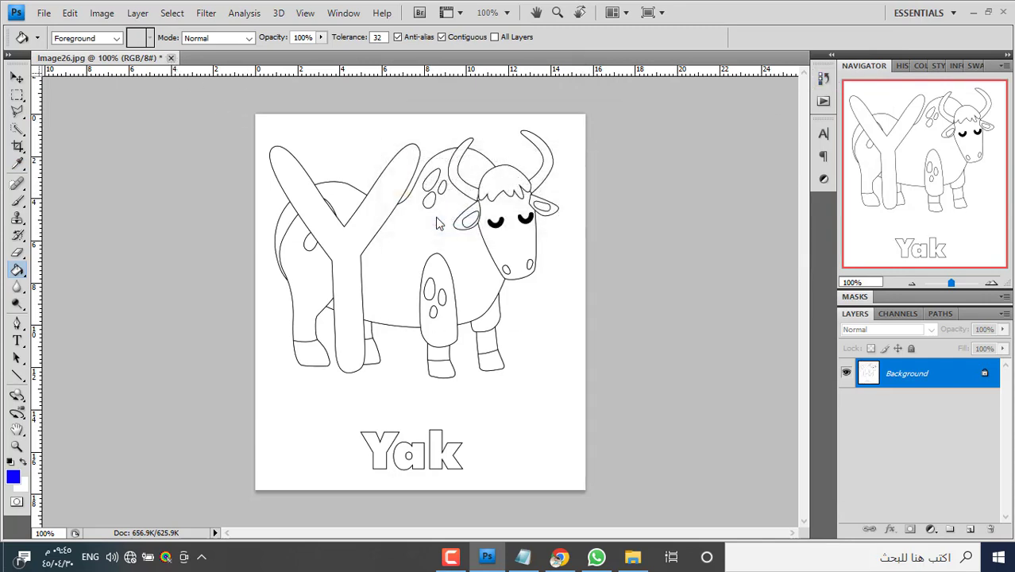
click(587, 140)
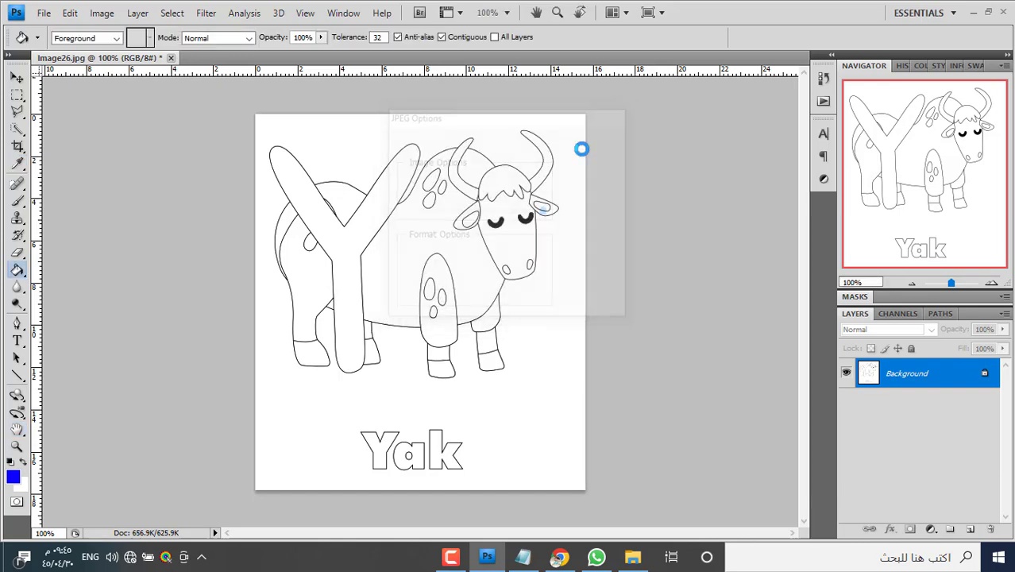
click(633, 557)
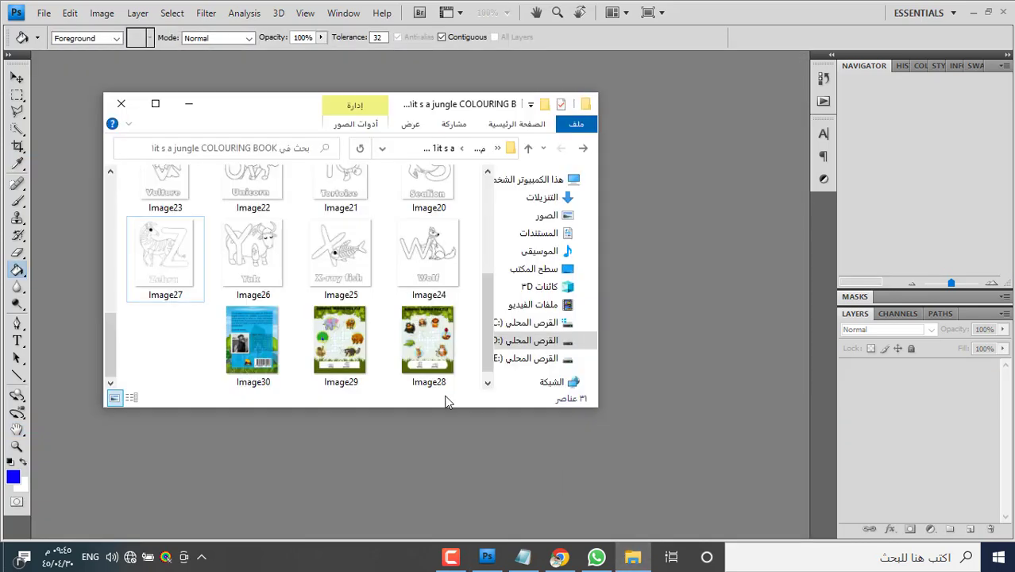
drag(170, 261, 241, 477)
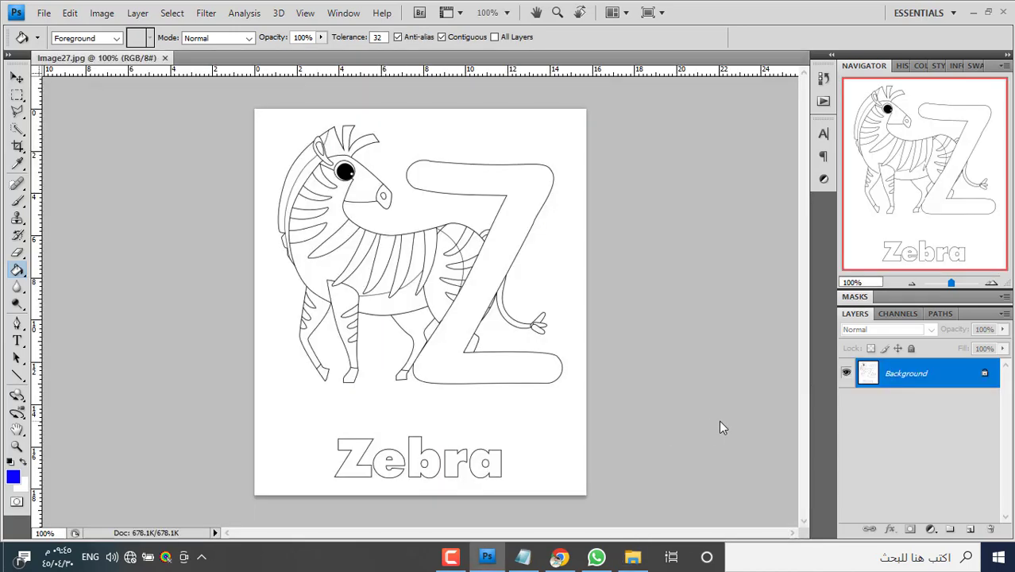
Darken the Zebra page with a Levels adjustment using input levels 76, 0.67 and 239, and return to the Paint Bucket tool.
key(ctrl+l)
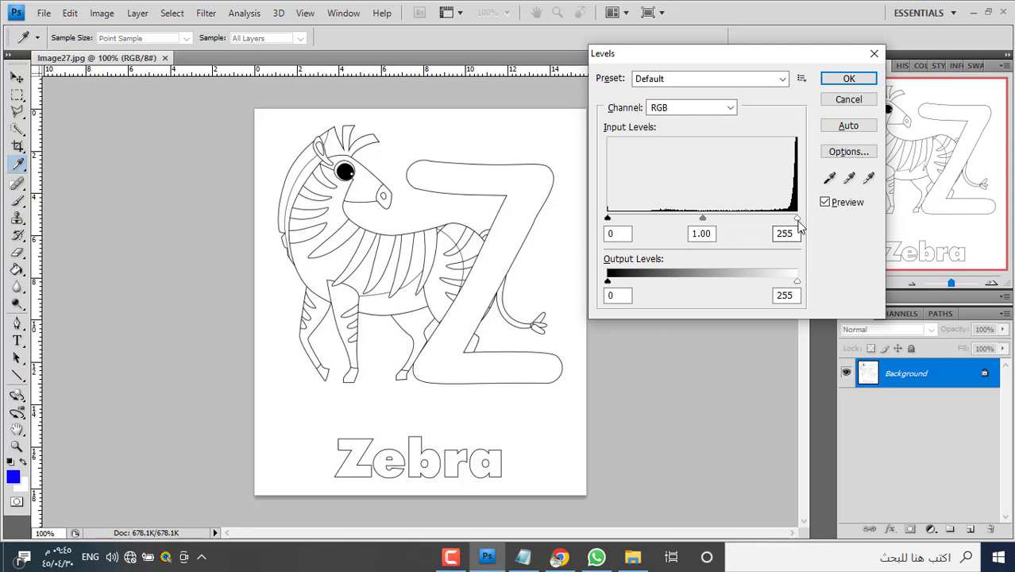
drag(797, 218, 785, 219)
drag(696, 218, 718, 219)
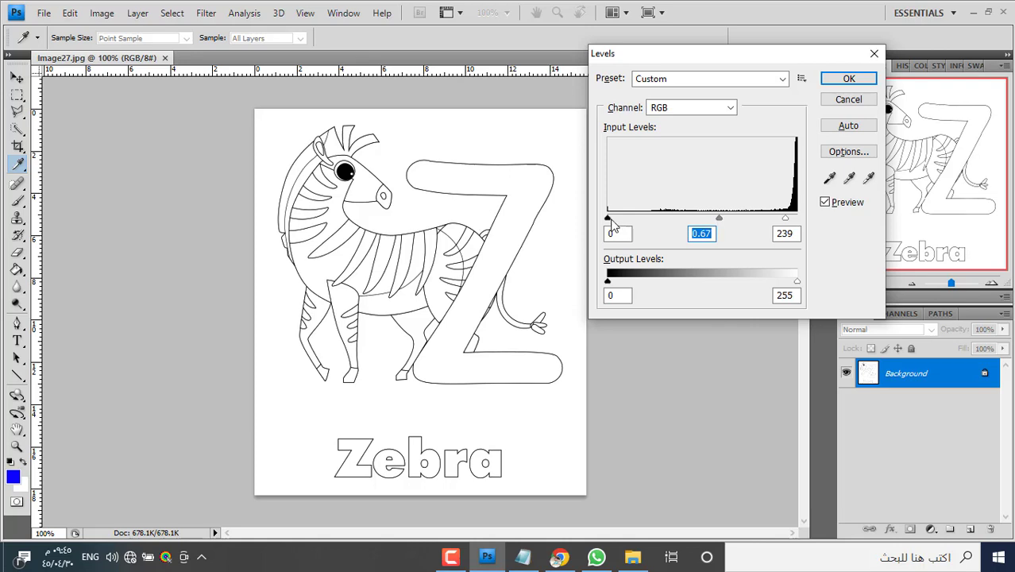
drag(607, 218, 664, 218)
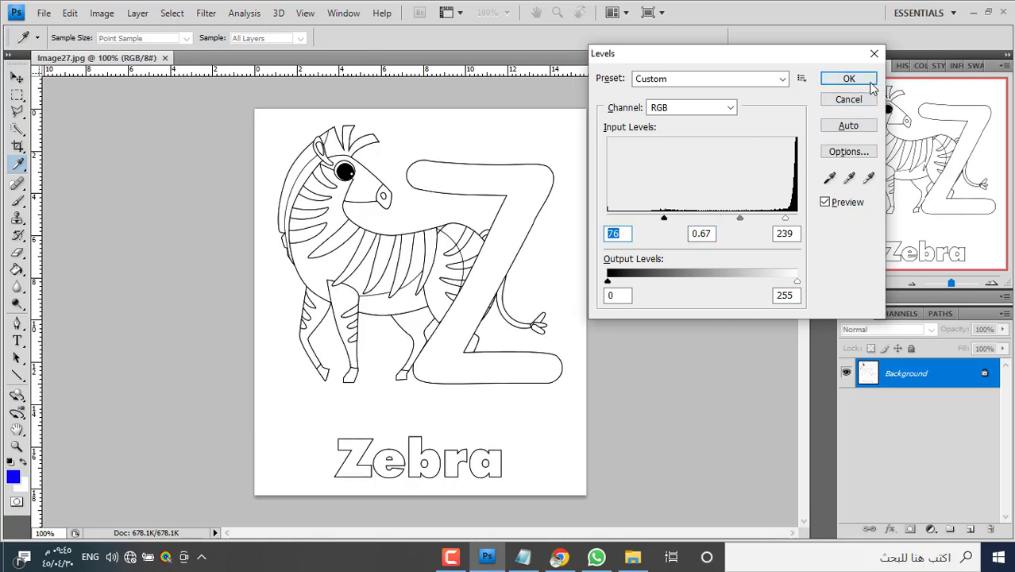
key(Return)
key(g)
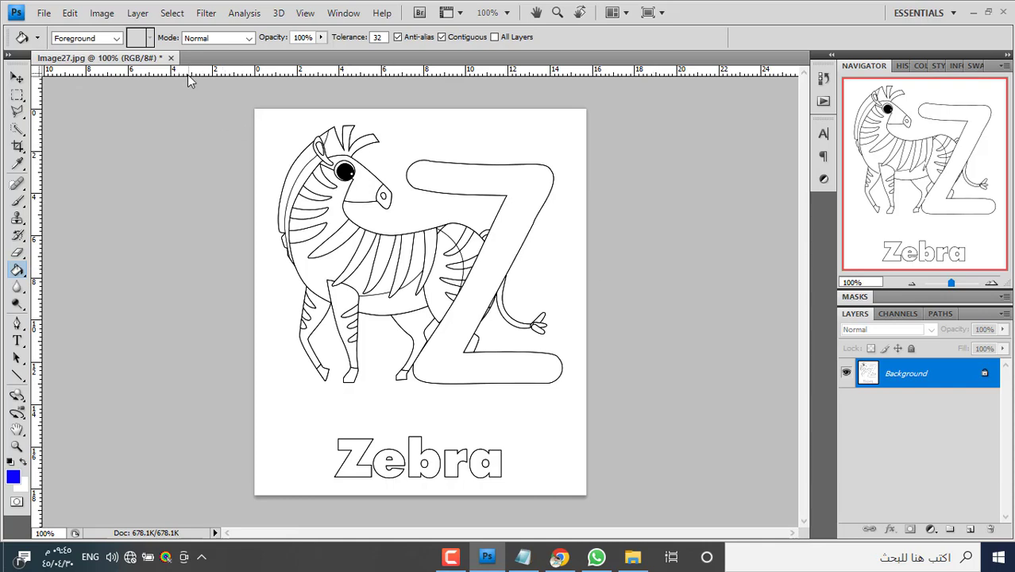
Close Image27.jpg, saving the changes as a progressive JPEG at quality 12.
click(171, 58)
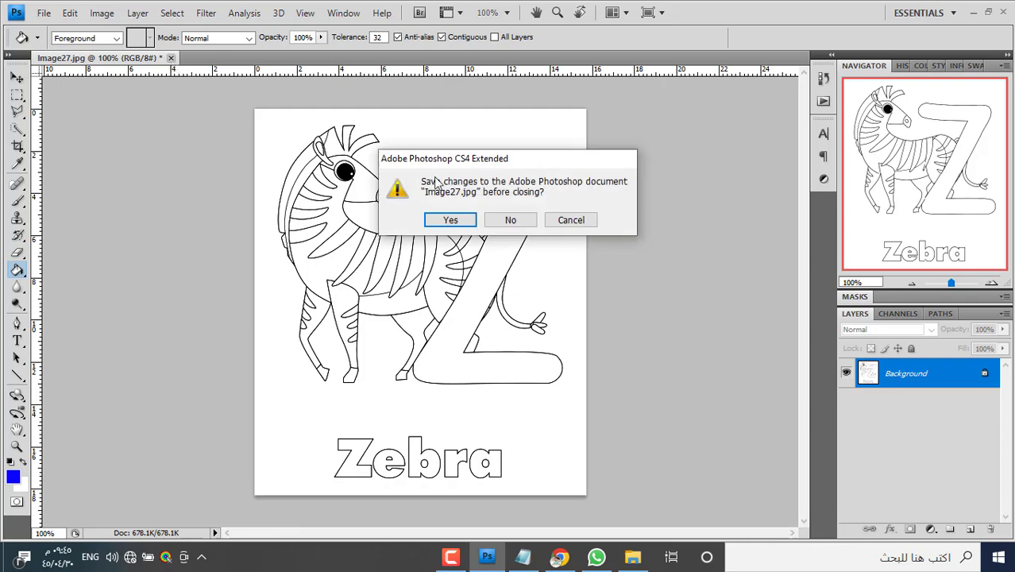
click(450, 220)
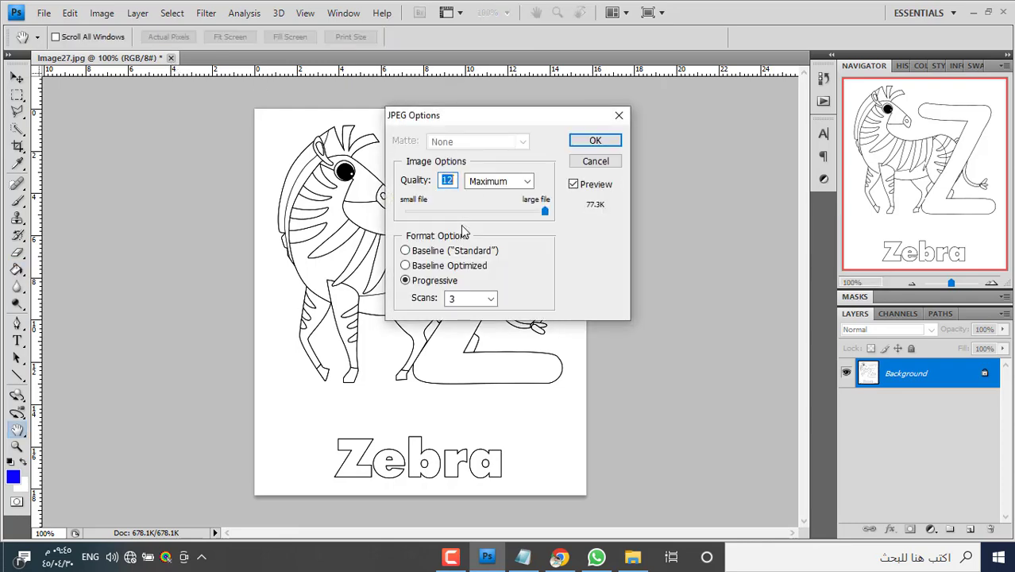
click(592, 143)
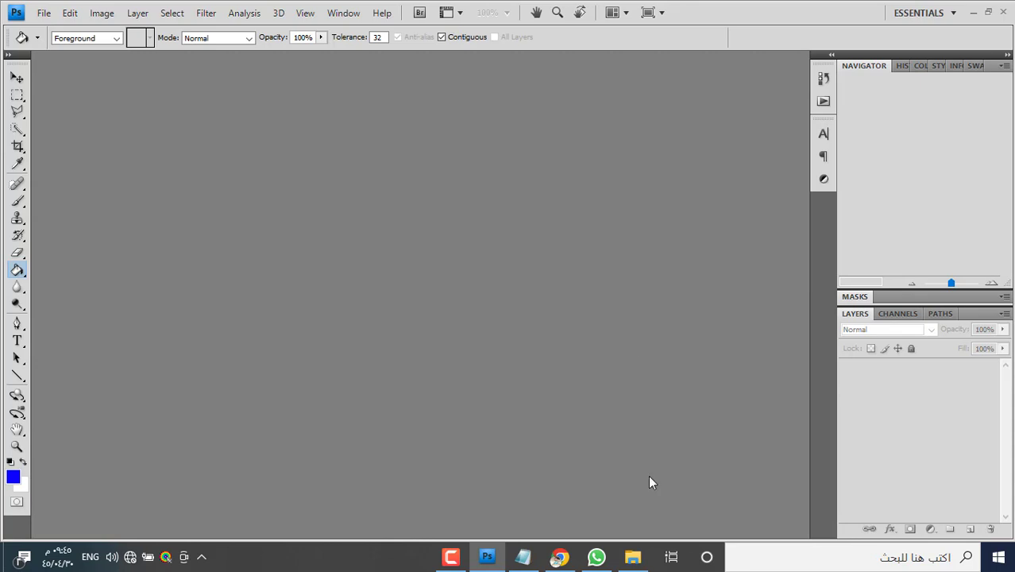
Switch to File Explorer, open Image2 in the ACDSee viewer and page through to Image10, examining the line darkness of the saved pages.
click(627, 550)
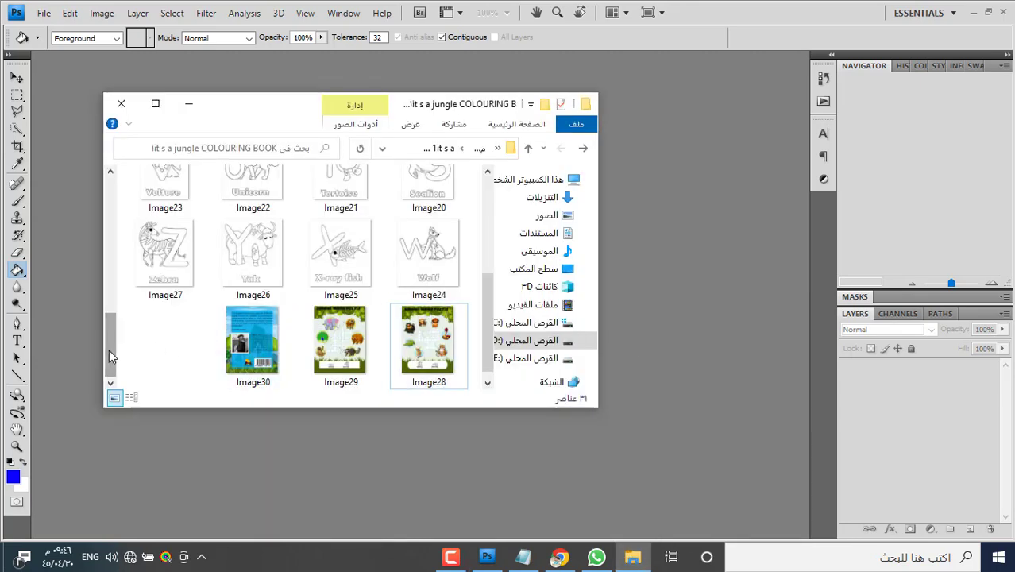
drag(111, 334, 118, 172)
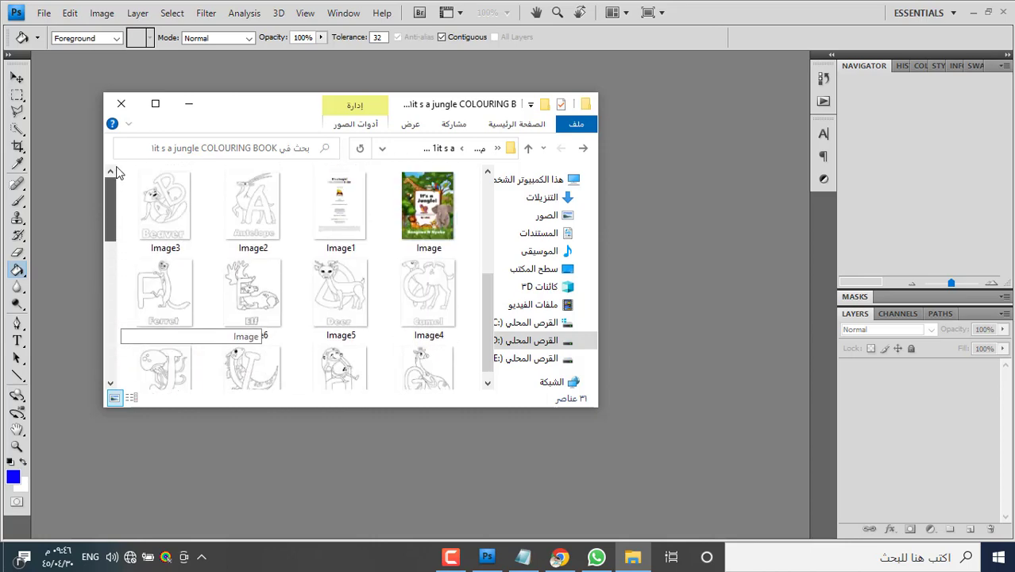
double_click(255, 221)
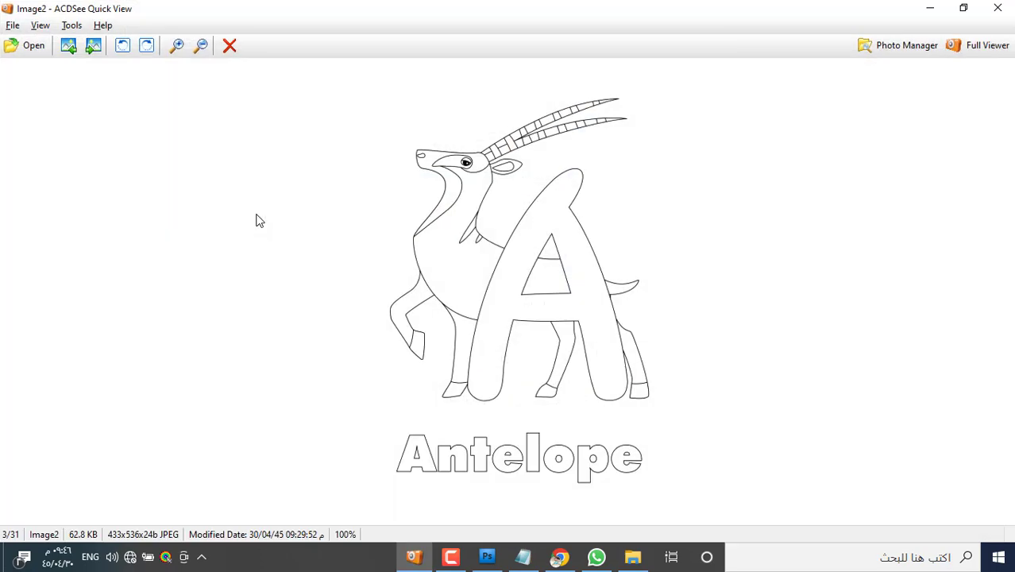
scroll(255, 221, down, 1)
scroll(256, 220, down, 1)
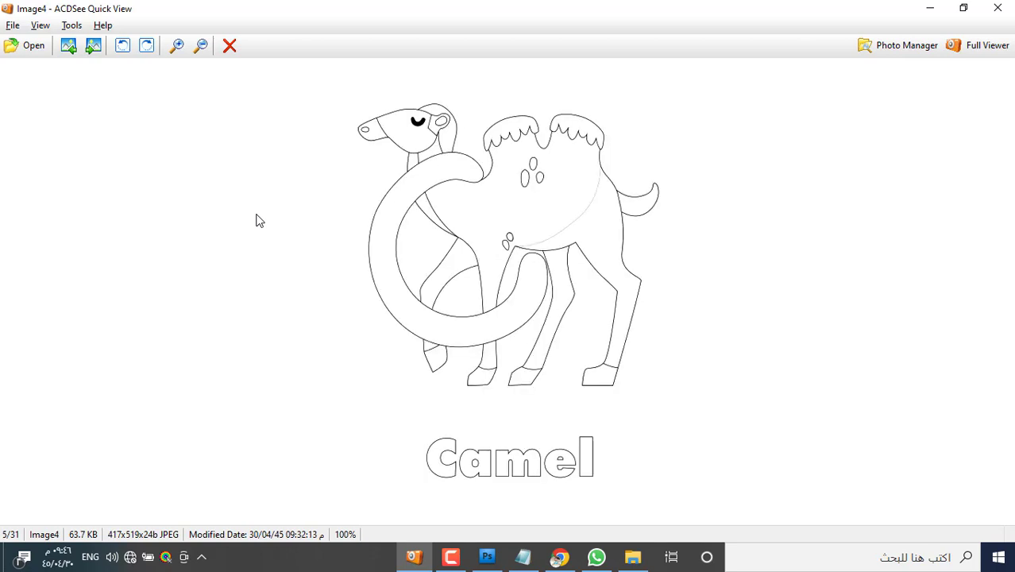
scroll(256, 220, down, 1)
scroll(255, 221, down, 1)
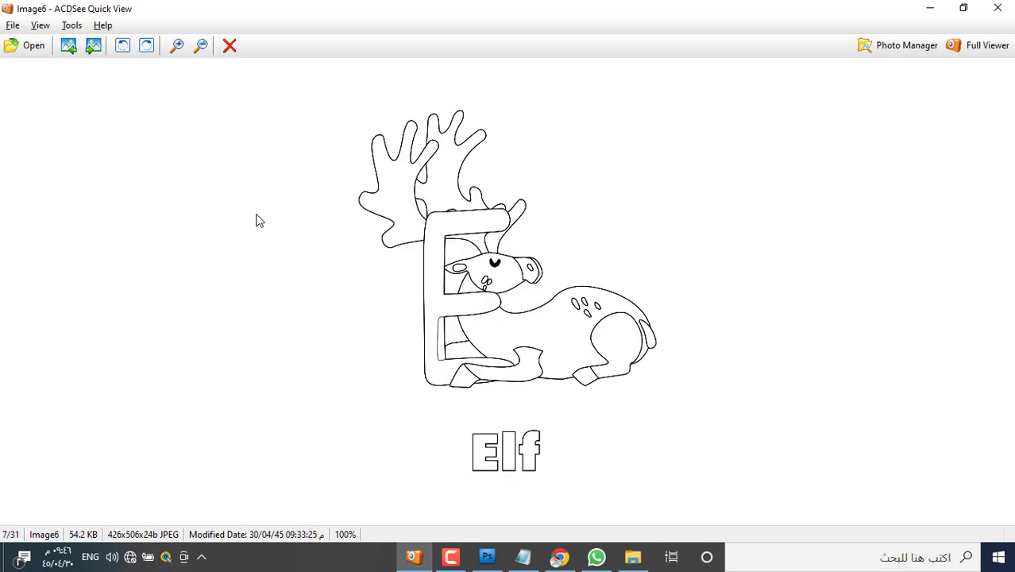
scroll(256, 221, down, 2)
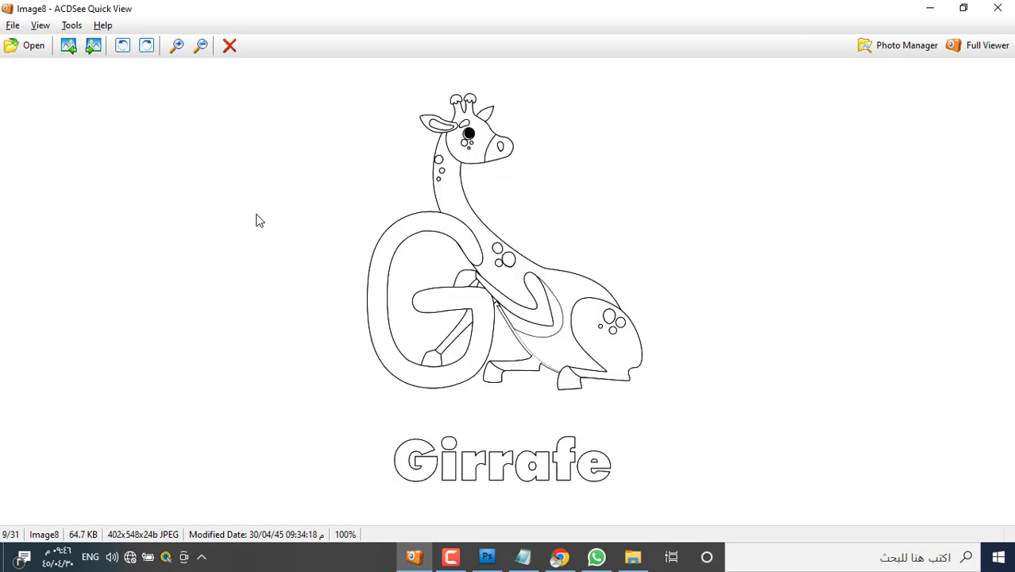
scroll(256, 220, down, 1)
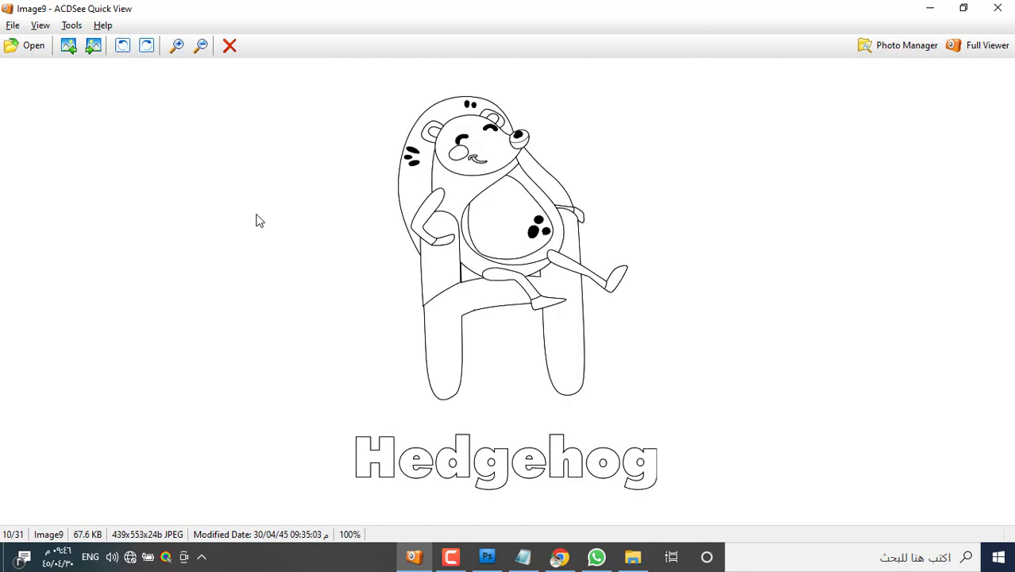
scroll(255, 221, down, 1)
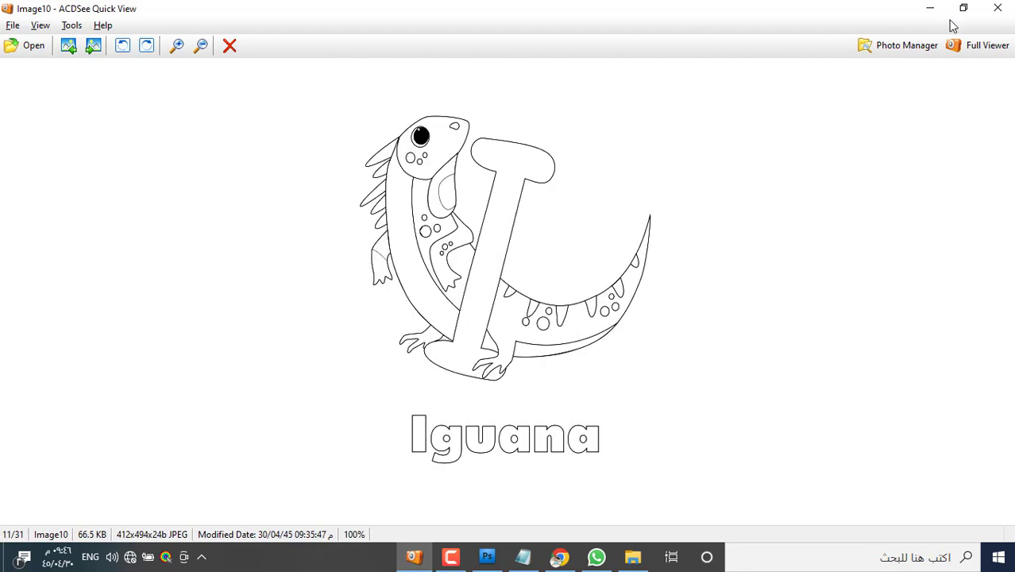
Close the ACDSee image viewer and Photoshop, leaving the File Explorer windows open.
click(995, 11)
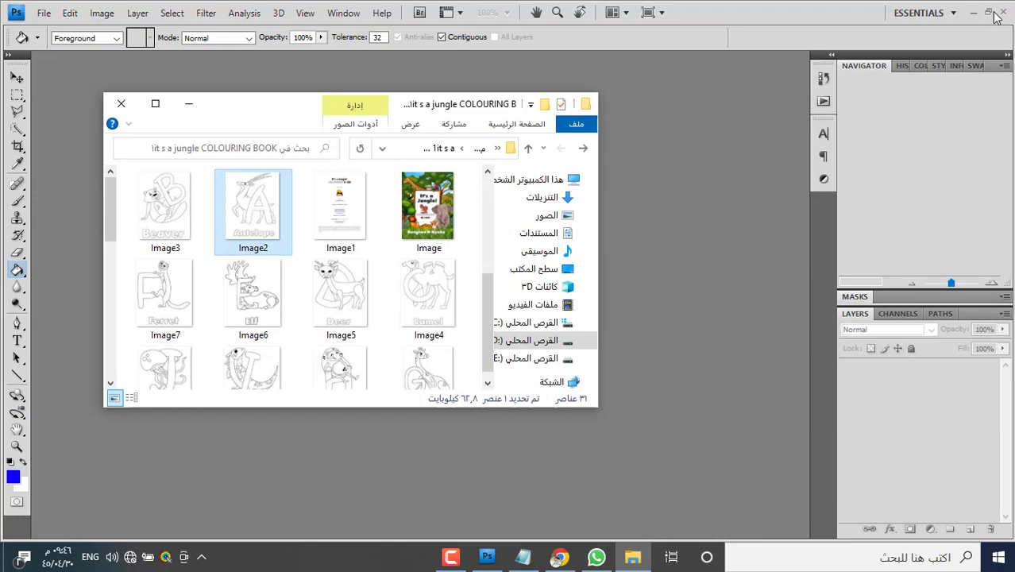
click(1002, 13)
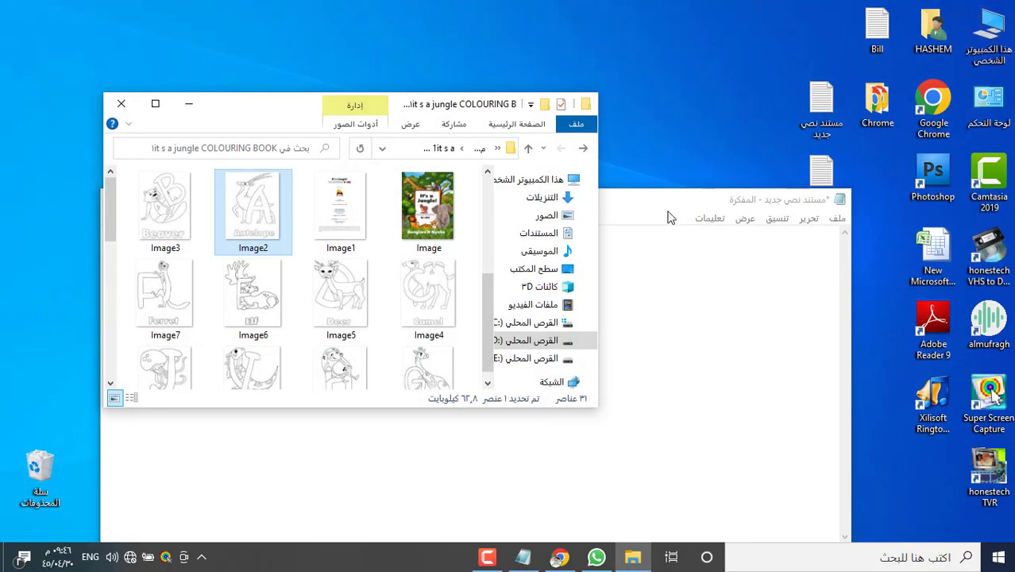
click(490, 564)
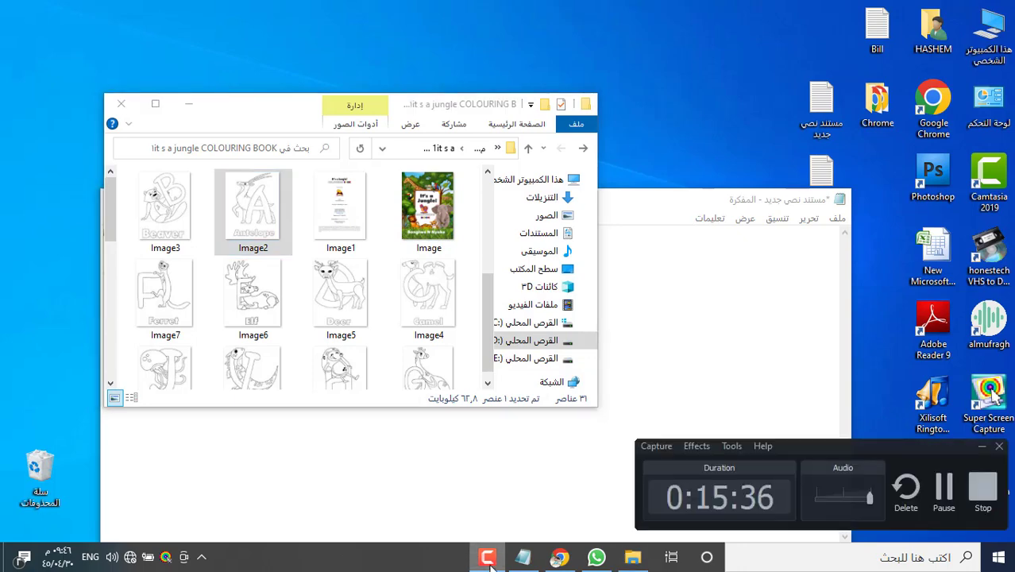
click(943, 496)
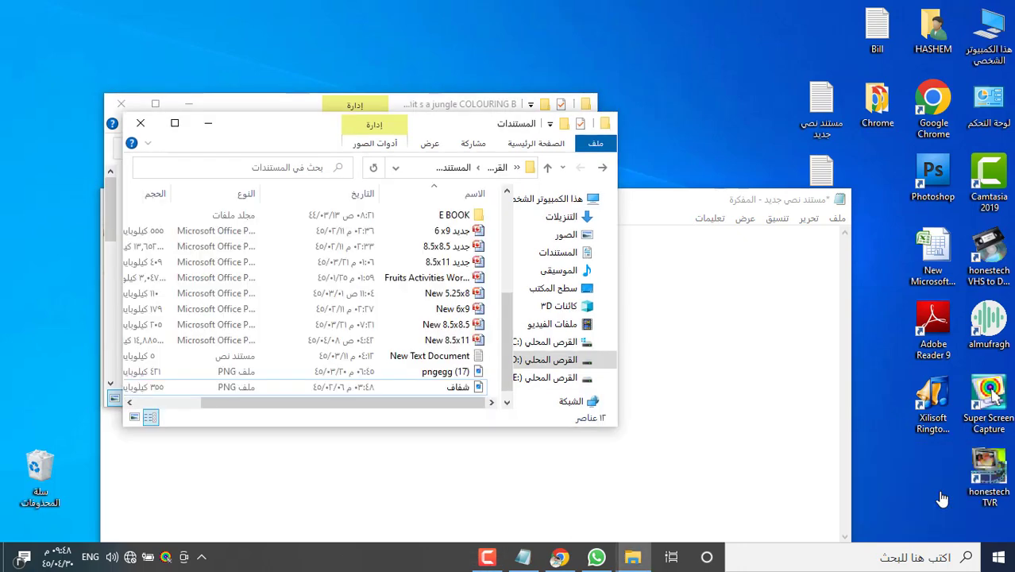
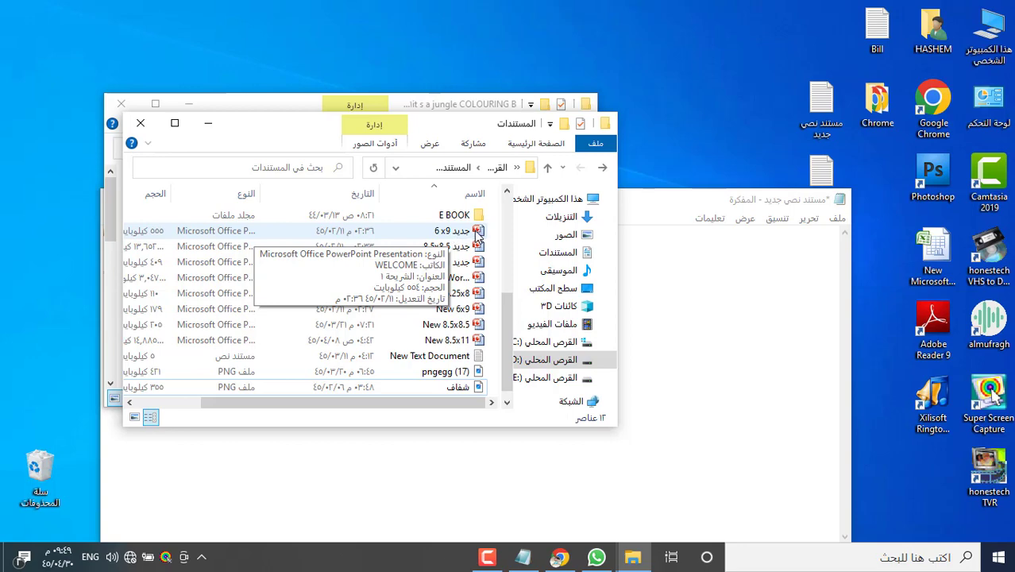
Open the "جديد 6x9" presentation from the Documents folder in PowerPoint and check its slide dimensions in Page Setup.
click(477, 233)
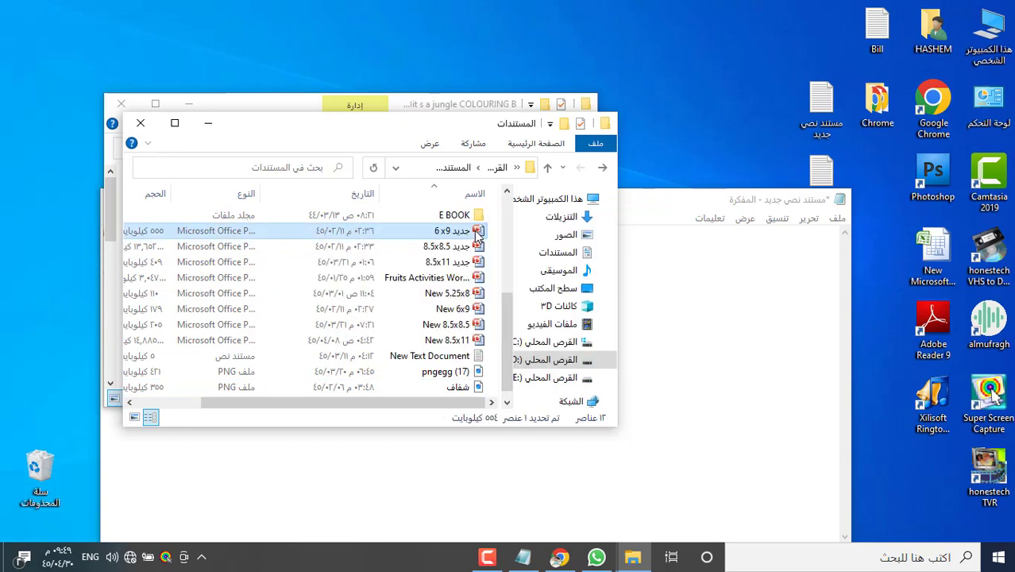
double_click(475, 231)
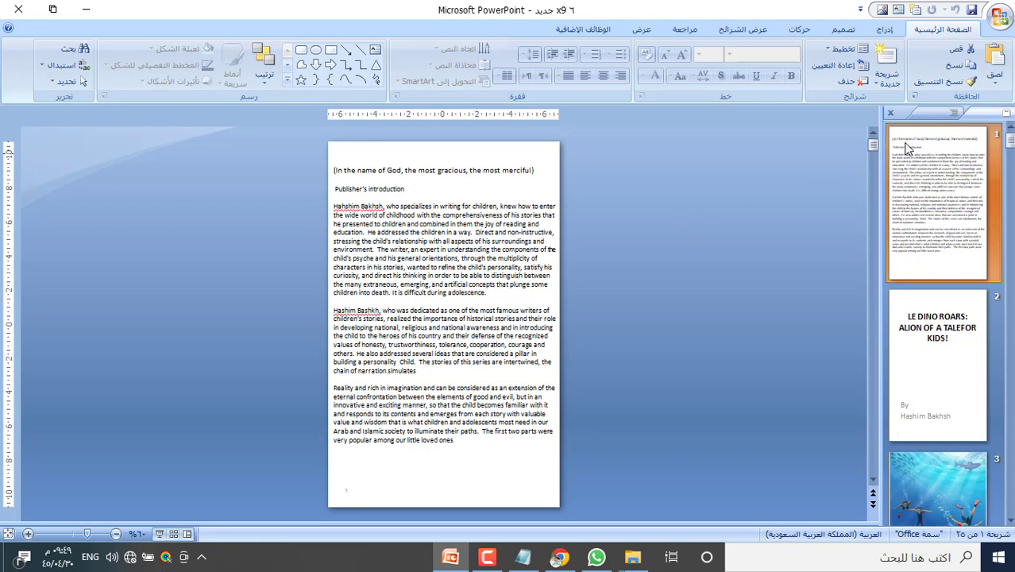
click(843, 32)
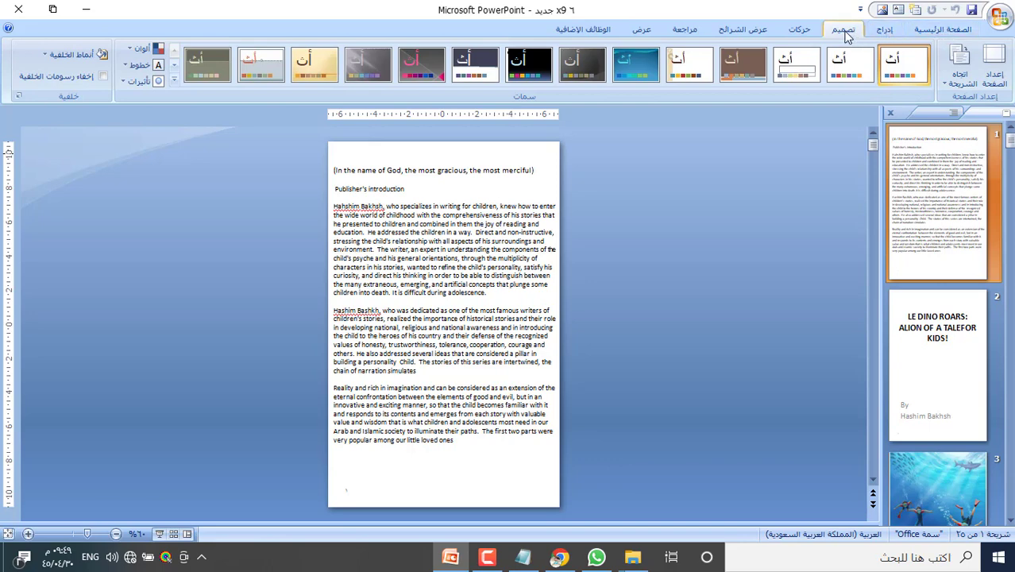
click(993, 64)
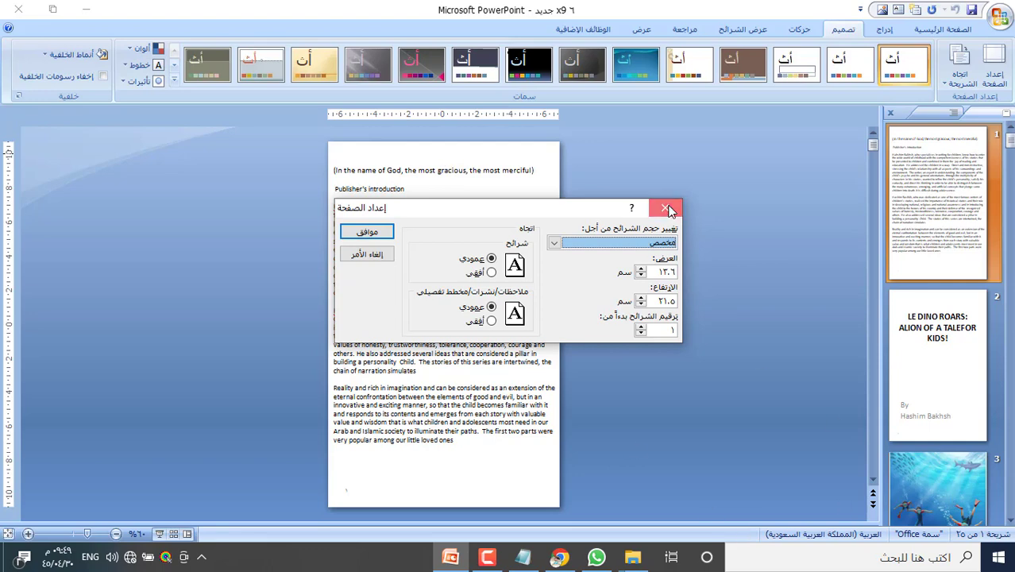
click(665, 209)
View slide 3 and recheck the page dimensions, and close the 6x9 presentation.
click(909, 486)
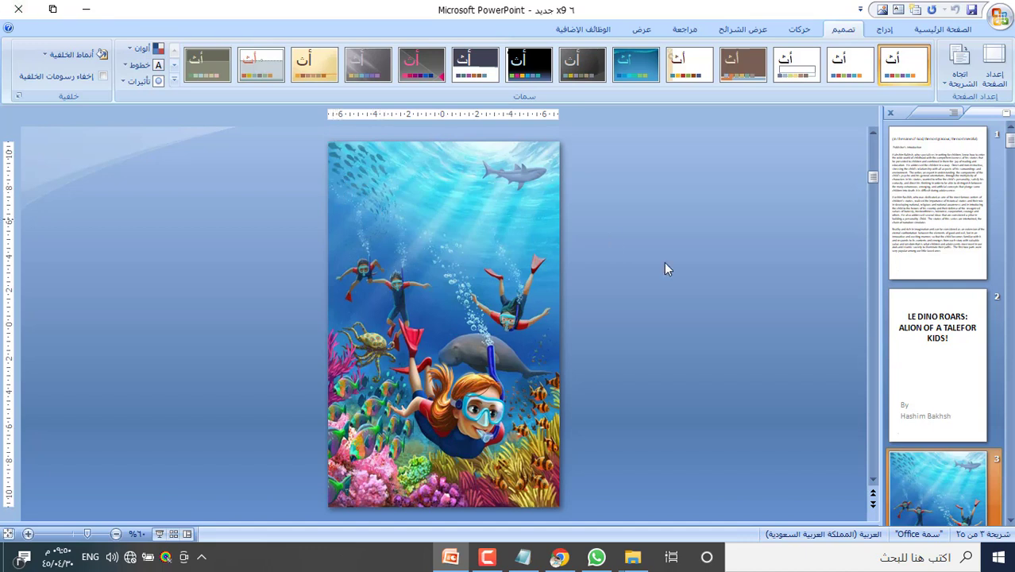
click(994, 65)
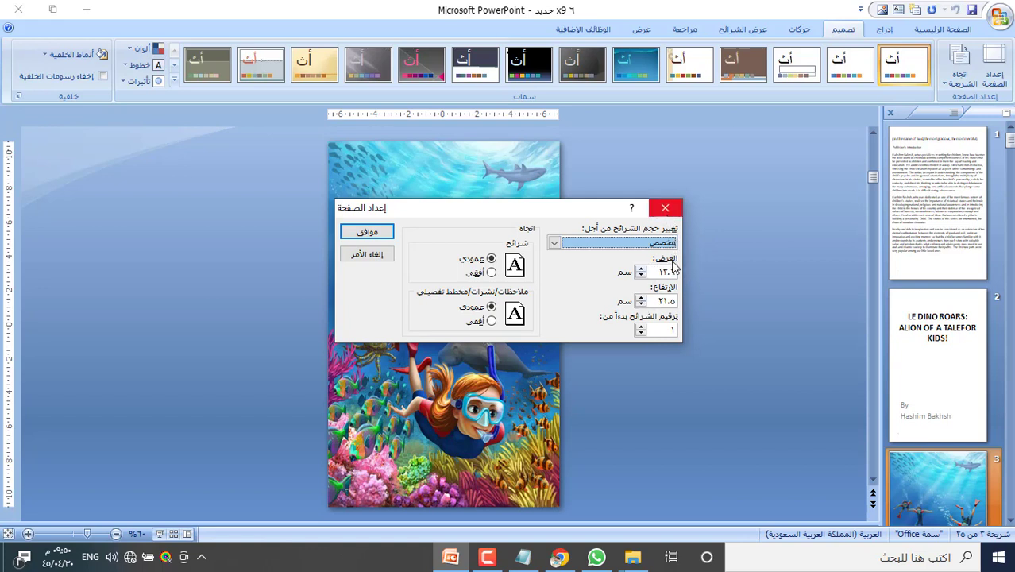
click(664, 208)
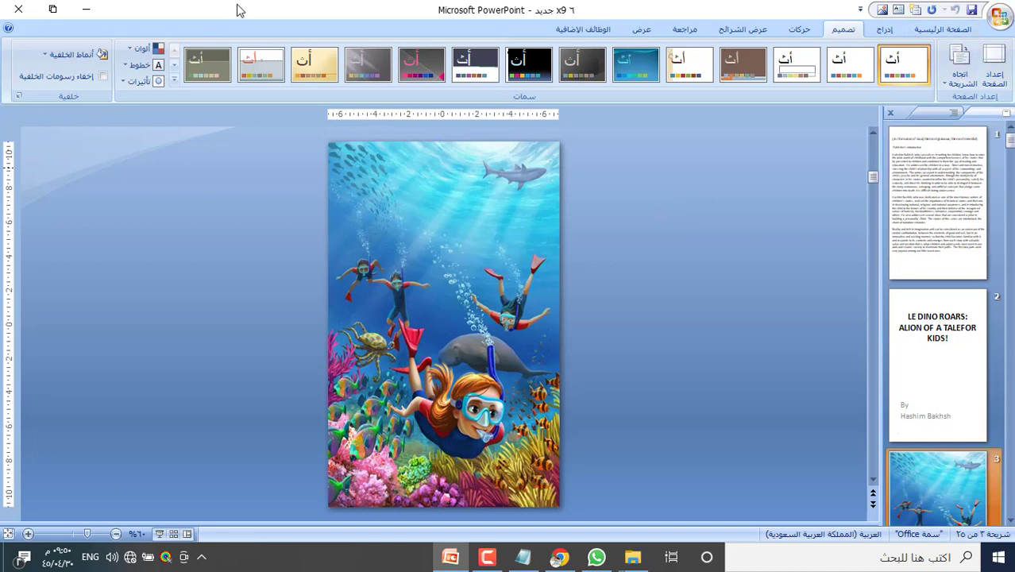
click(24, 11)
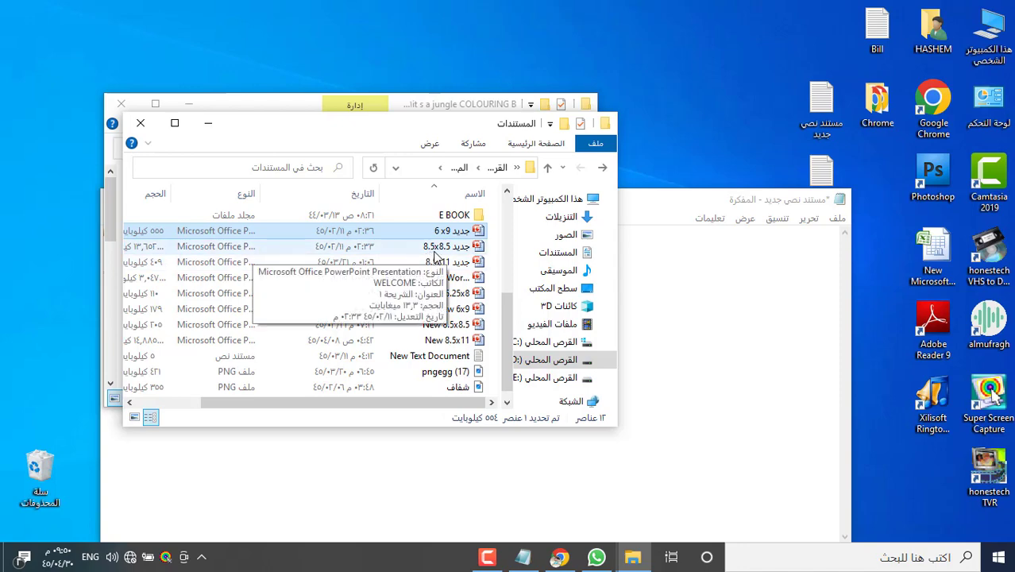
Open the "جديد 8.5x8.5" presentation, check its slide dimensions in Page Setup, and look over the first slides.
double_click(480, 249)
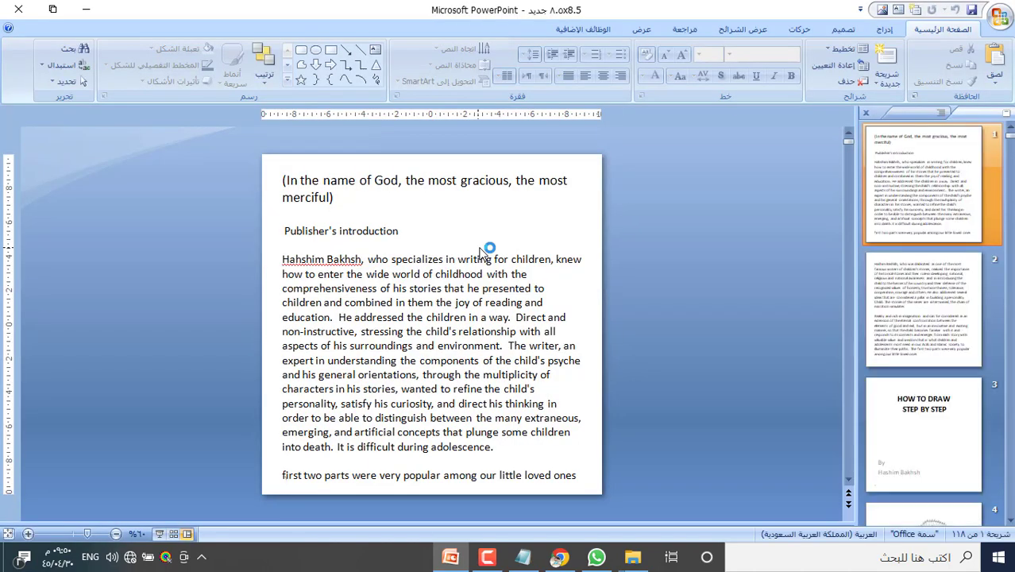
click(836, 30)
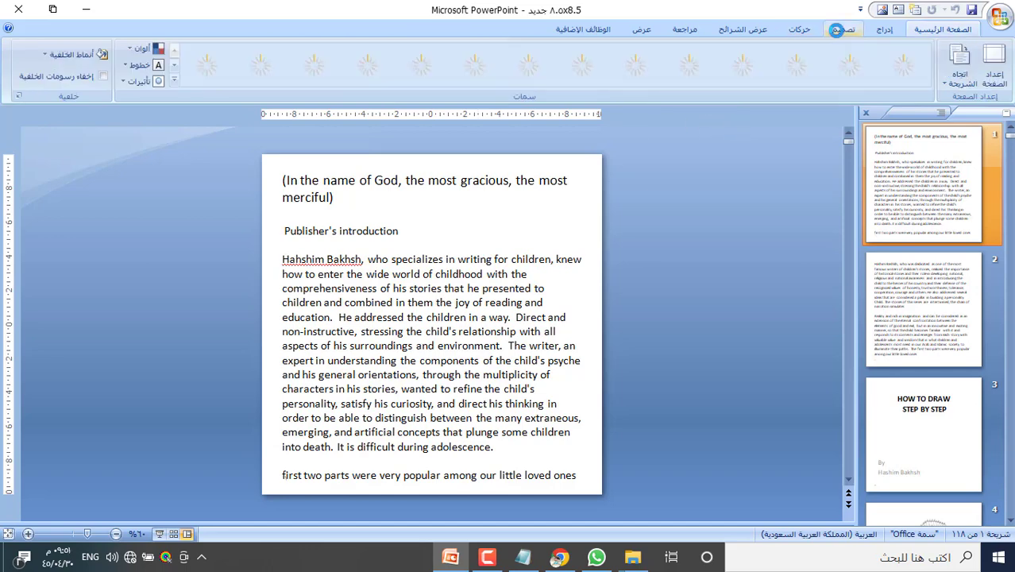
click(992, 70)
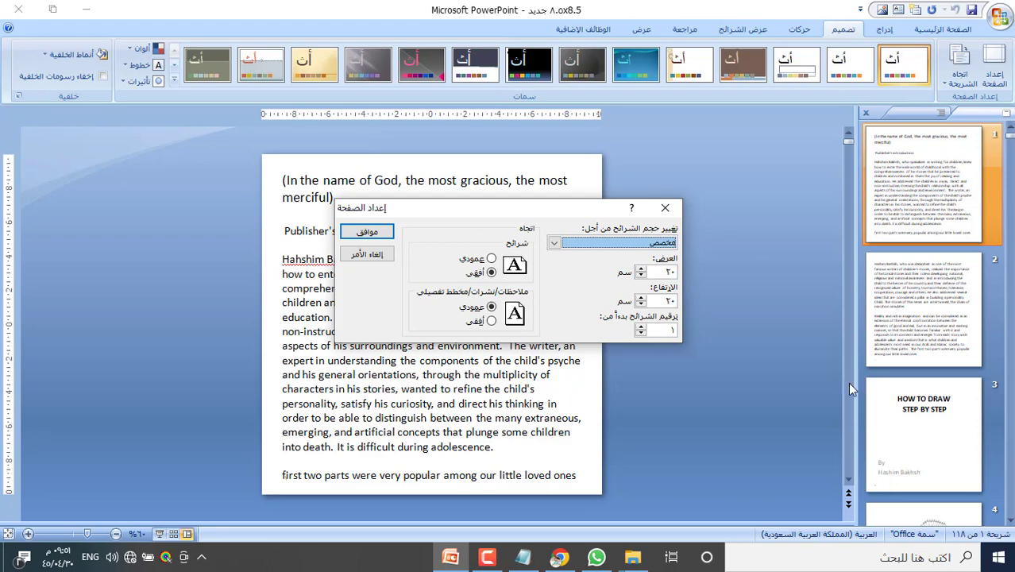
click(664, 208)
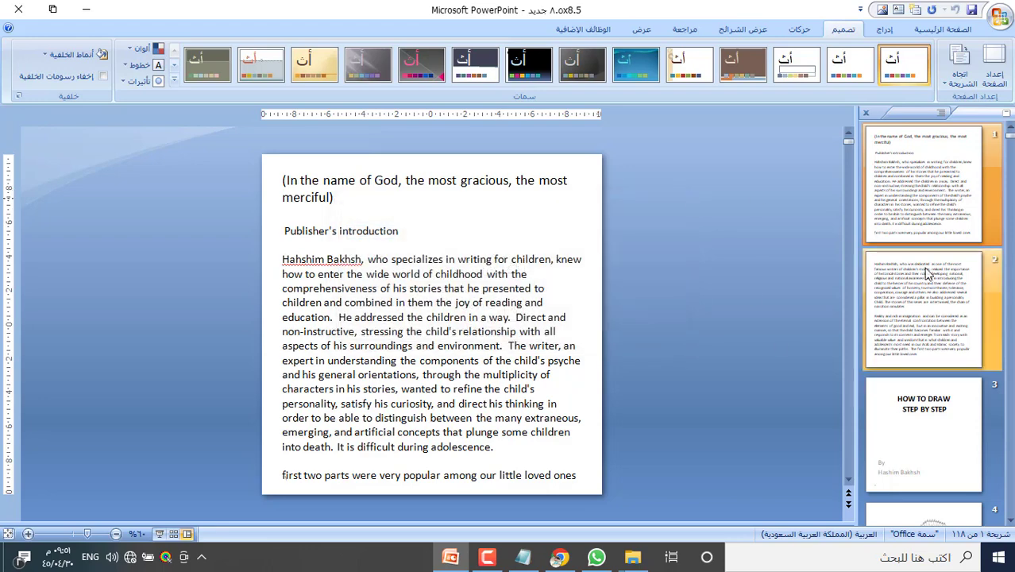
click(1010, 520)
click(1010, 520)
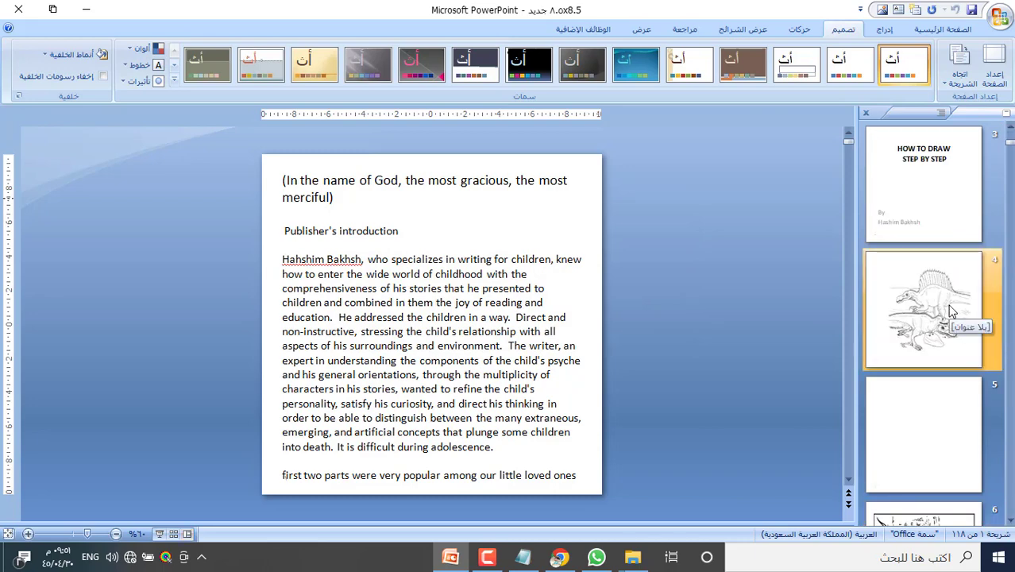
Copy the entire publisher's introduction text on slide 1.
click(449, 340)
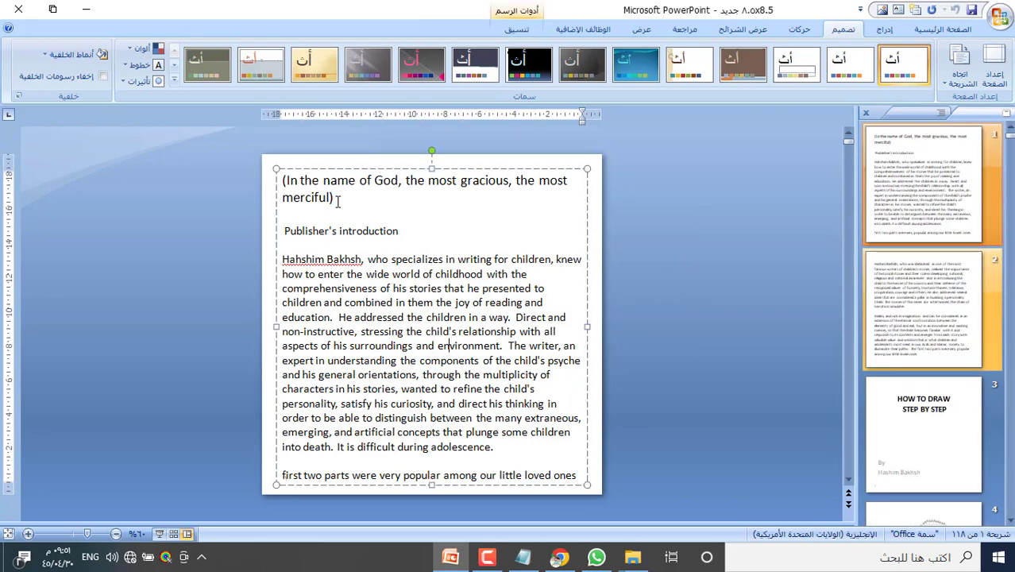
drag(282, 179, 578, 476)
key(ctrl+c)
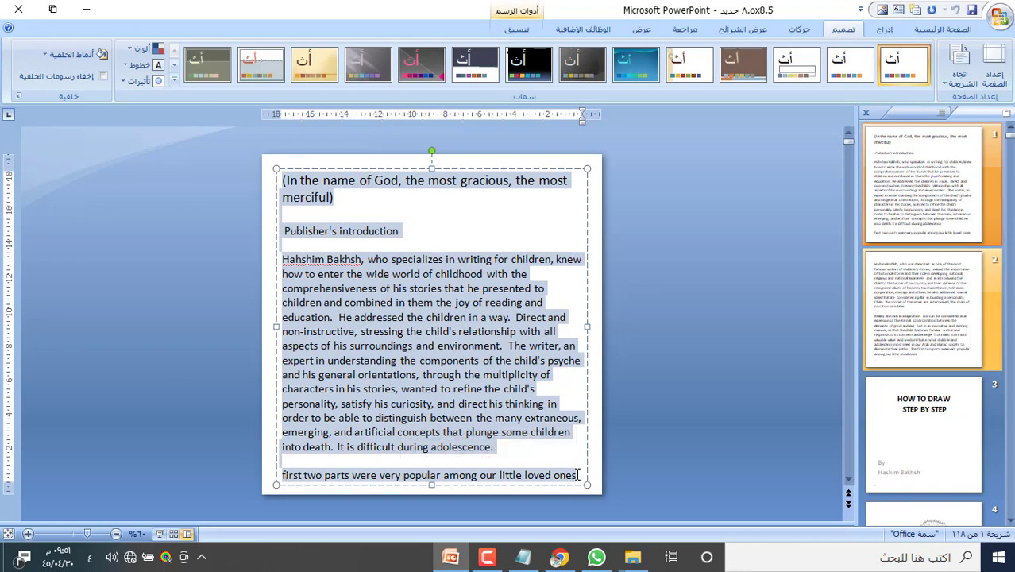
Clear all text from the introduction text box on slide 1 and deselect it.
text(ي)
mouse_move(632, 556)
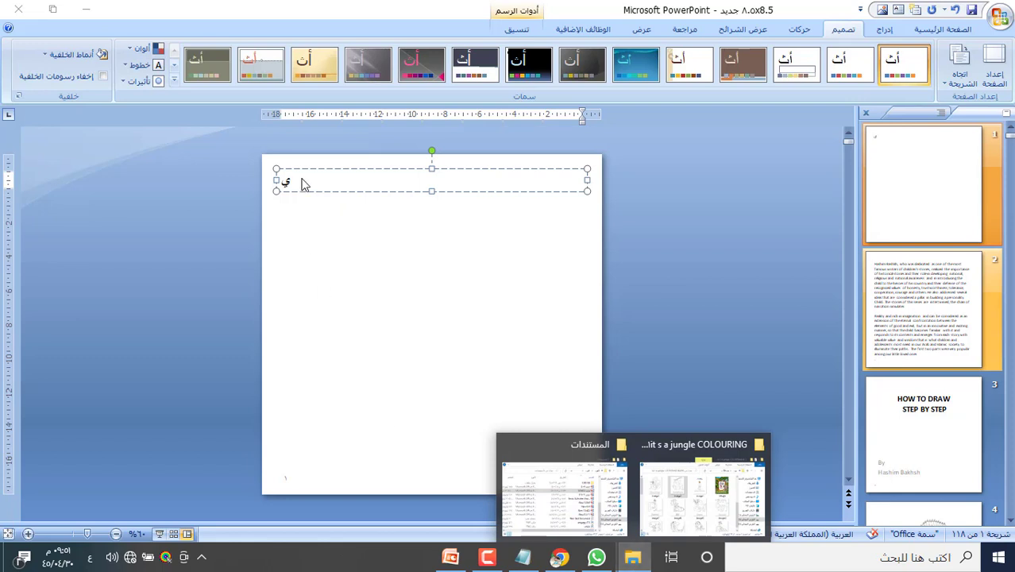
key(Escape)
key(Escape)
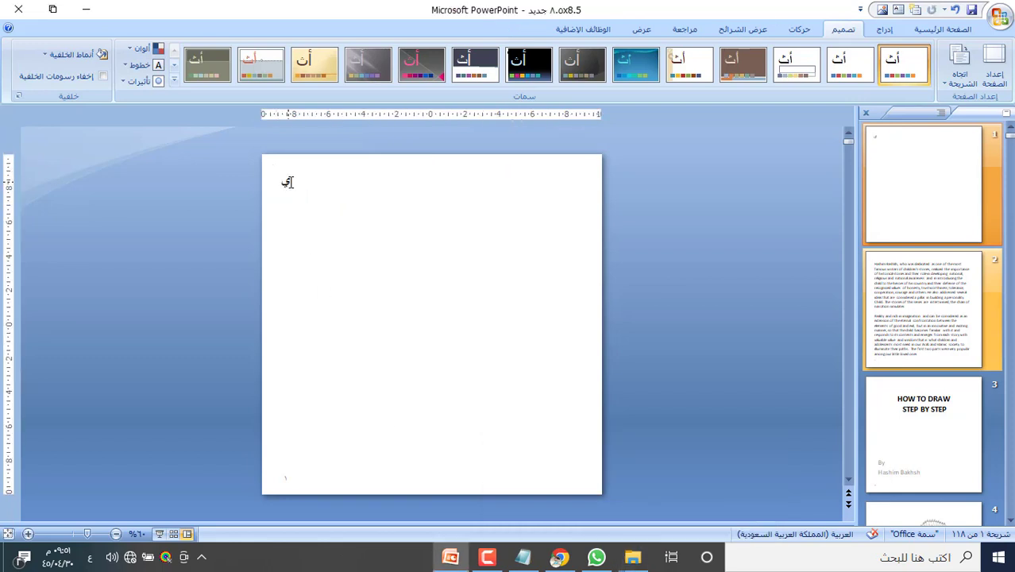
click(287, 181)
double_click(288, 182)
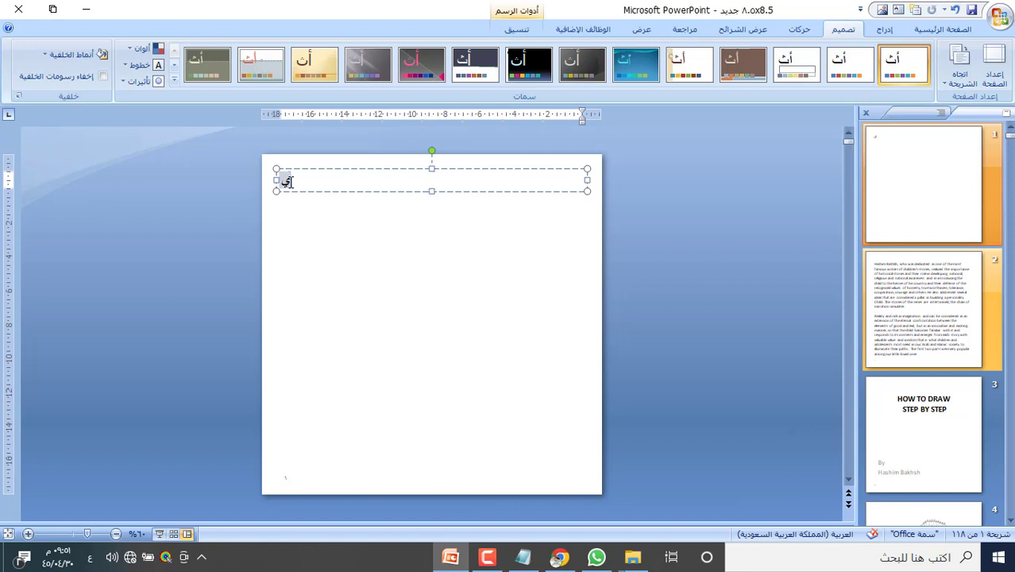
key(BackSpace)
click(399, 308)
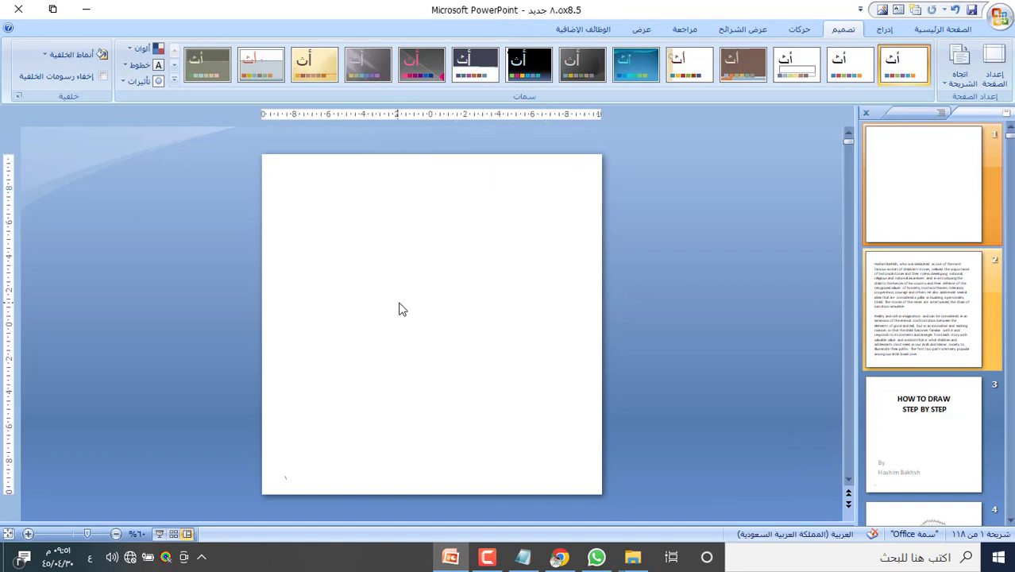
click(672, 273)
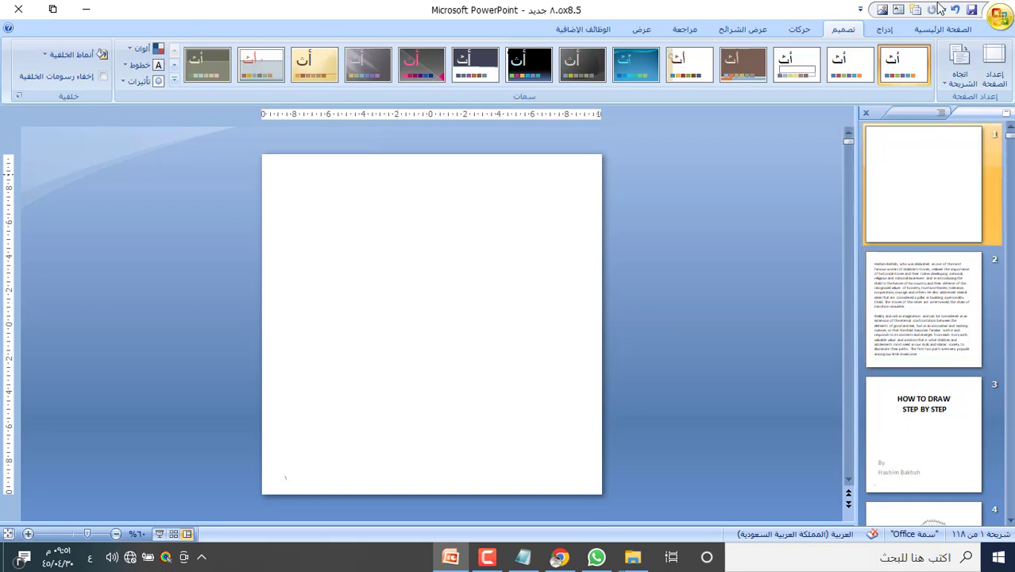
Insert a text box across nearly the full width at the top of slide 1 and paste the copied introduction into it.
click(880, 30)
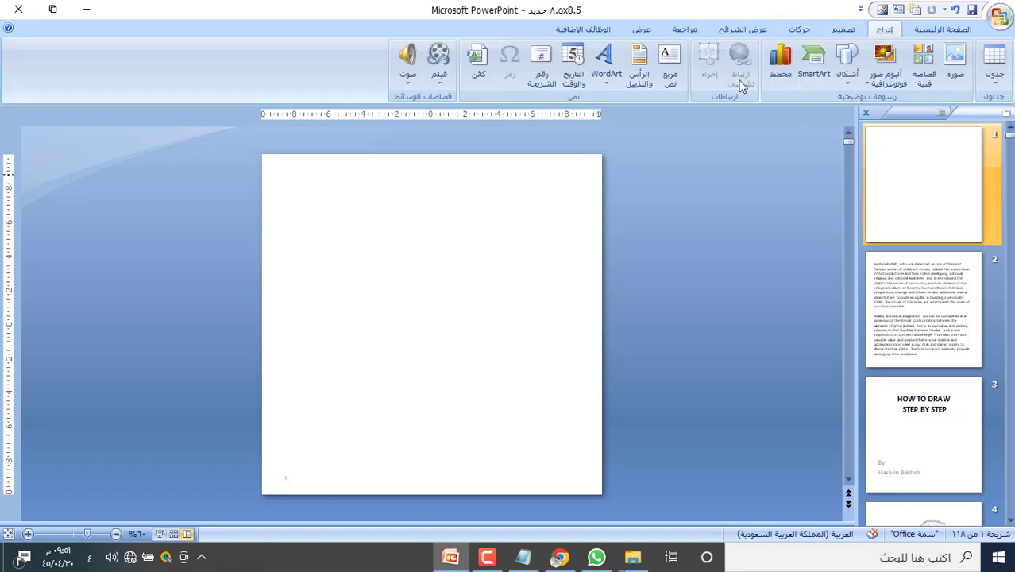
click(669, 70)
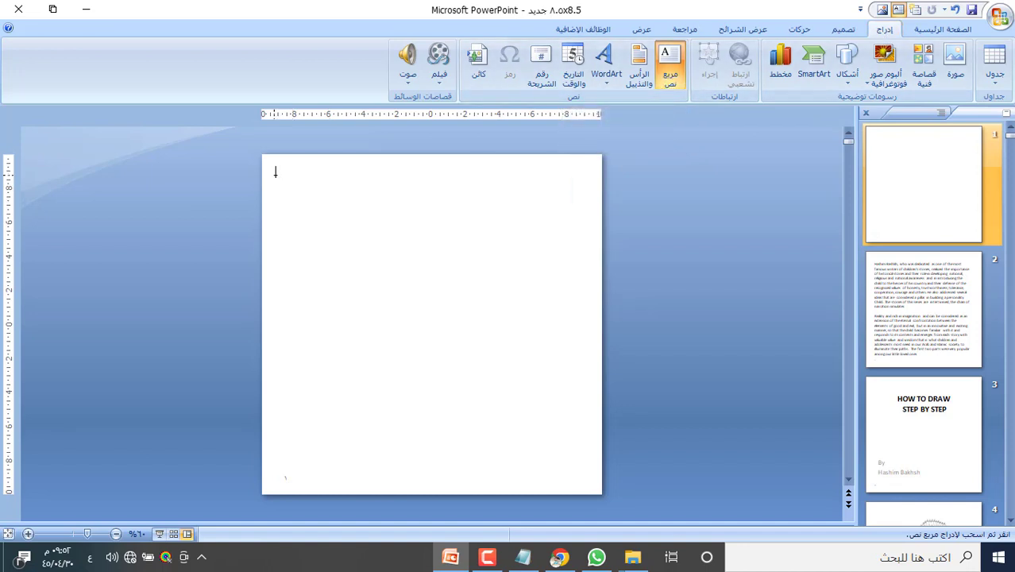
mouse_move(276, 175)
mouse_down()
mouse_move(421, 208)
mouse_move(562, 297)
mouse_move(586, 262)
mouse_move(584, 233)
mouse_move(582, 371)
mouse_move(581, 174)
mouse_move(590, 208)
mouse_up()
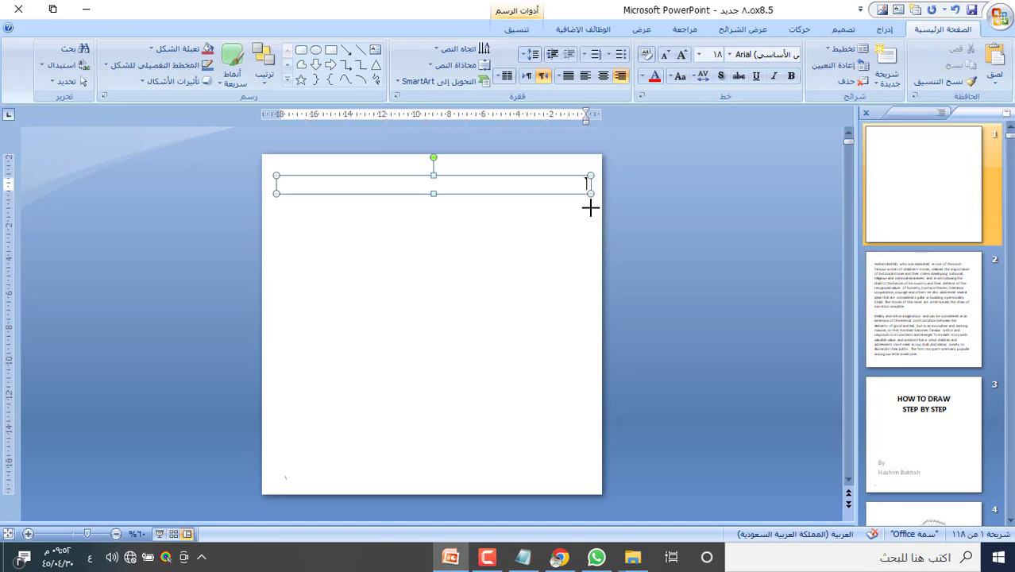
key(ctrl+v)
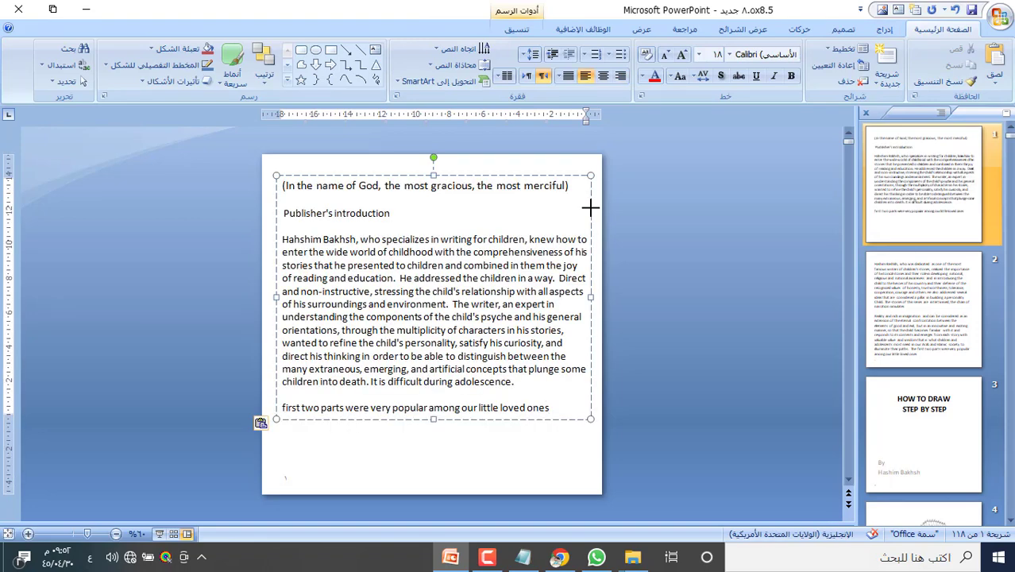
Try larger and smaller font sizes on the whole introduction text box, settle on 12+, and toggle bold on and off.
click(433, 173)
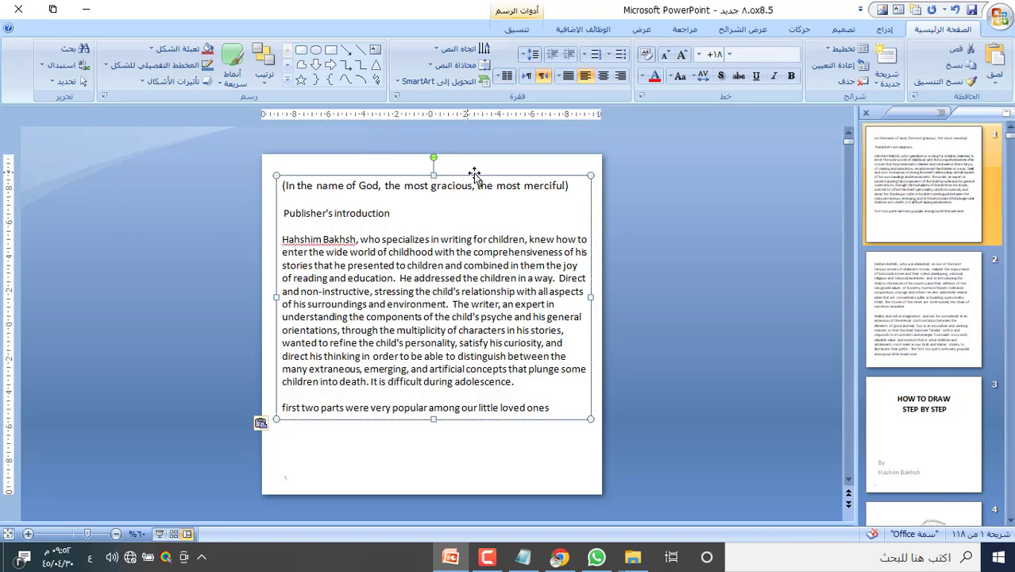
click(665, 57)
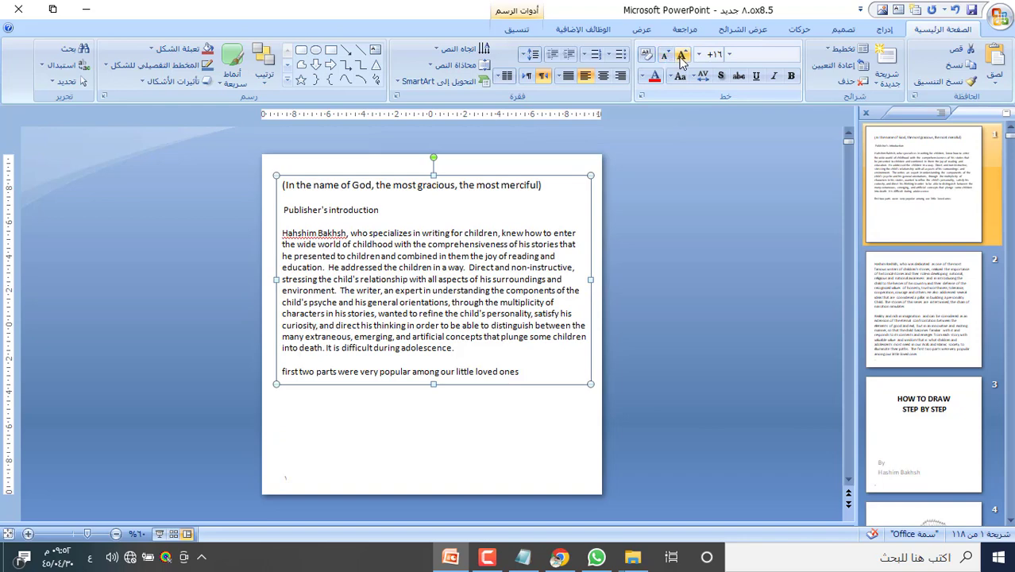
click(681, 57)
click(680, 57)
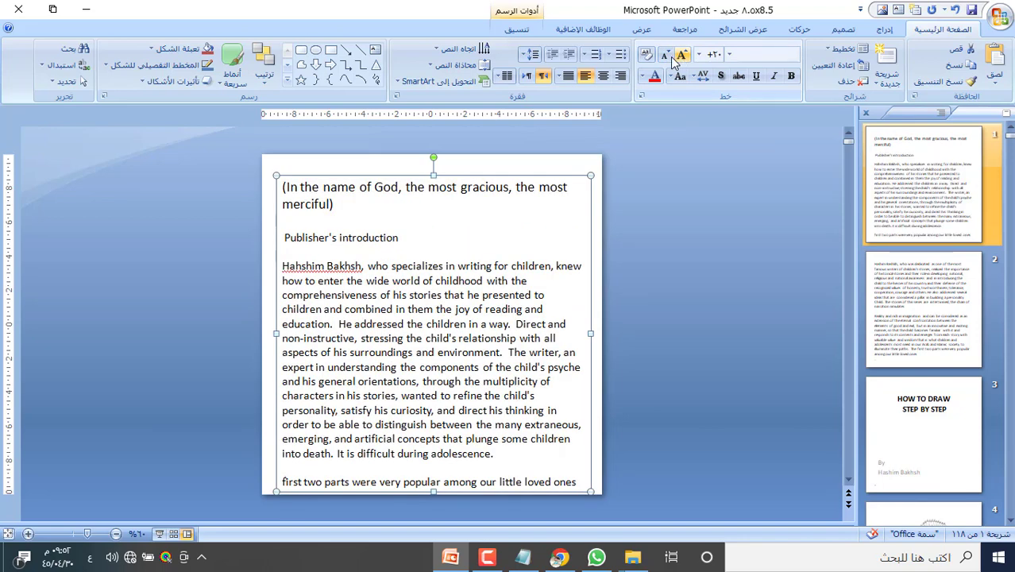
click(665, 58)
click(666, 57)
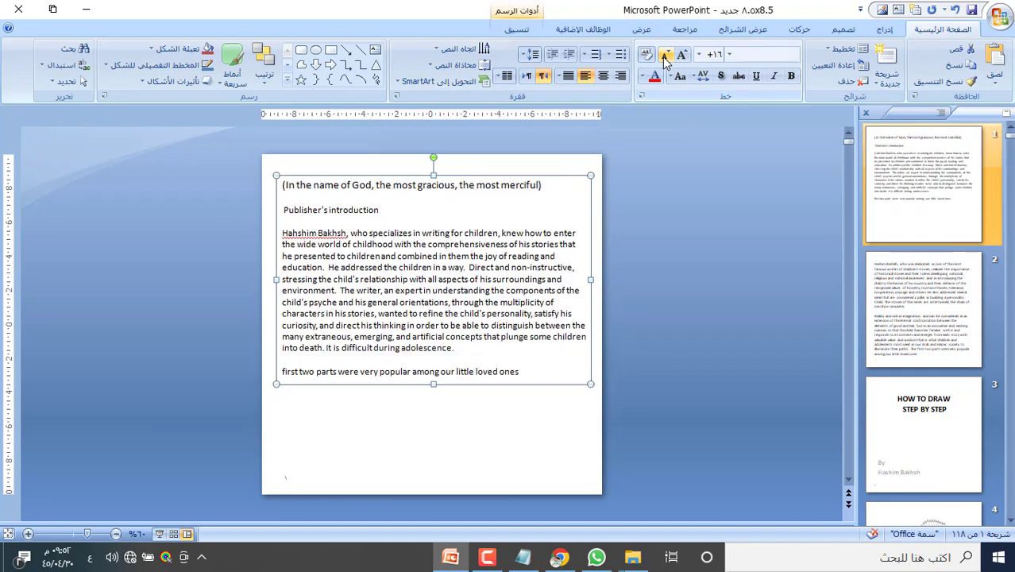
click(665, 58)
click(666, 58)
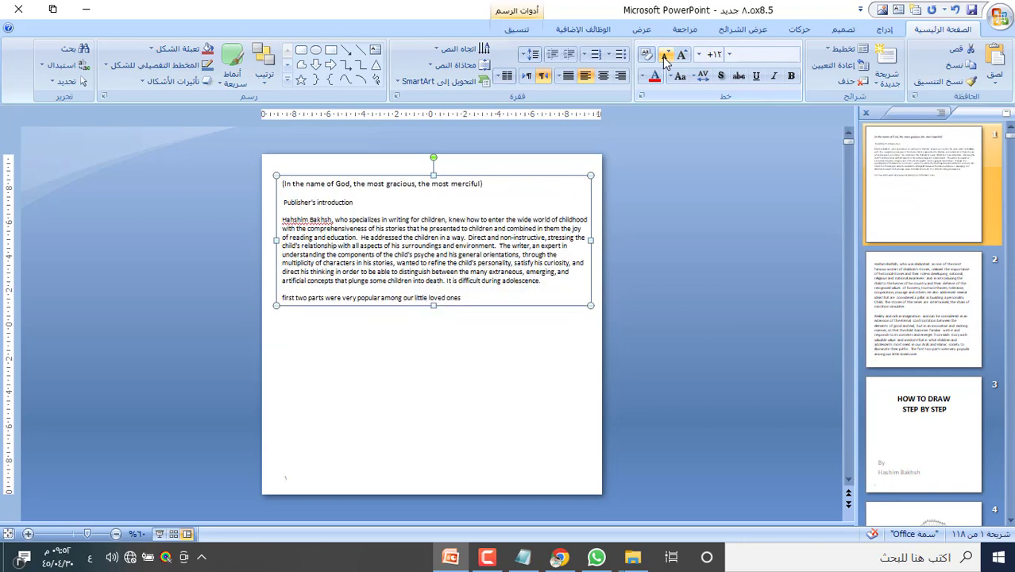
click(790, 77)
click(791, 76)
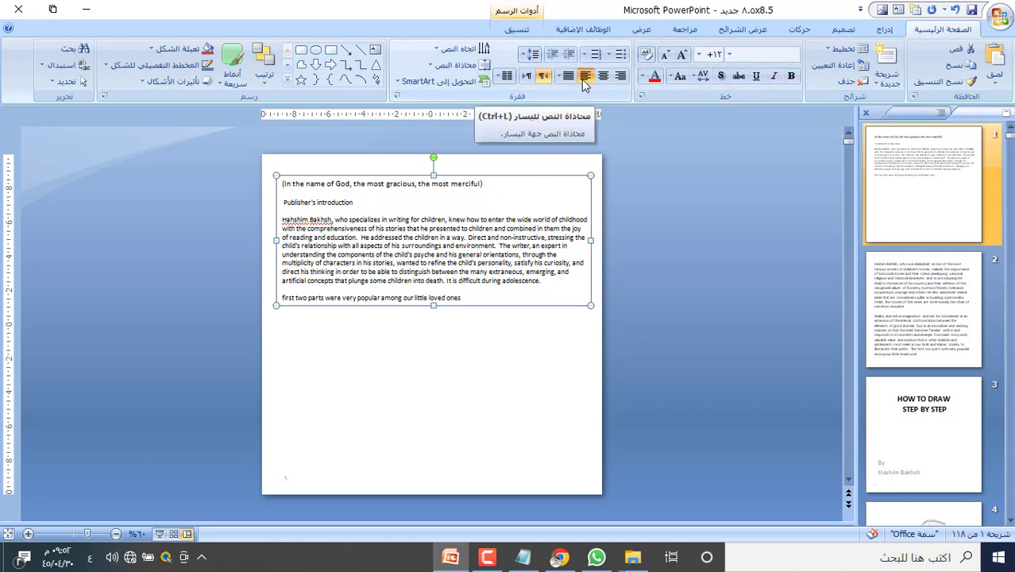
Try right and centred alignment on the whole introduction text box, and close the 8.5x8.5 presentation without saving its changes.
click(620, 76)
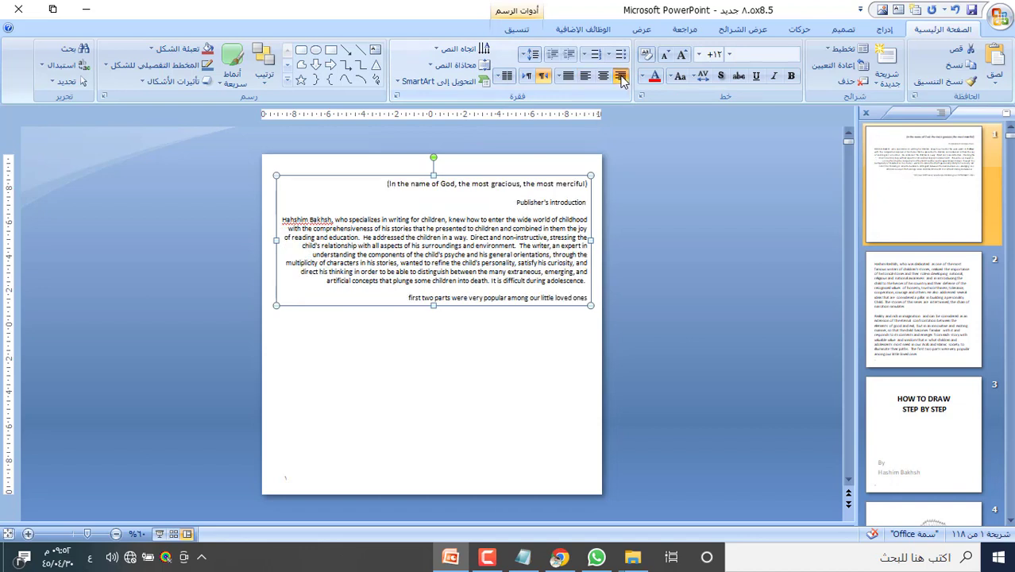
click(602, 77)
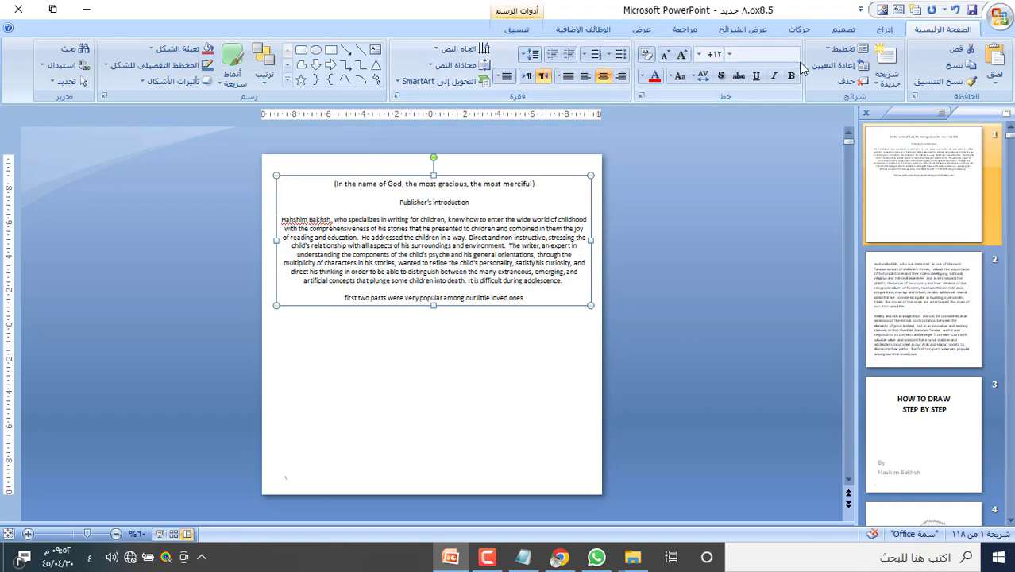
click(19, 9)
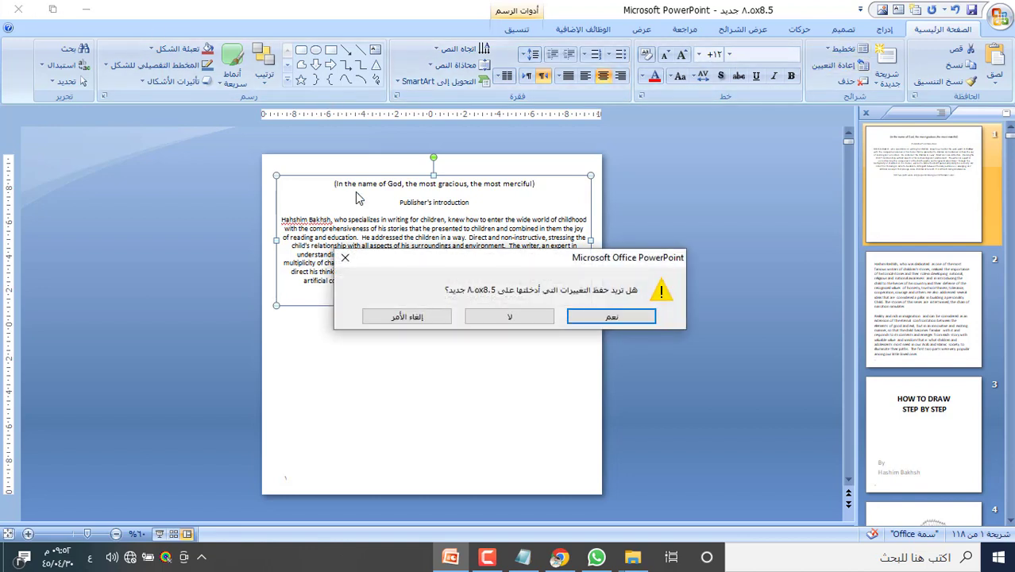
click(522, 318)
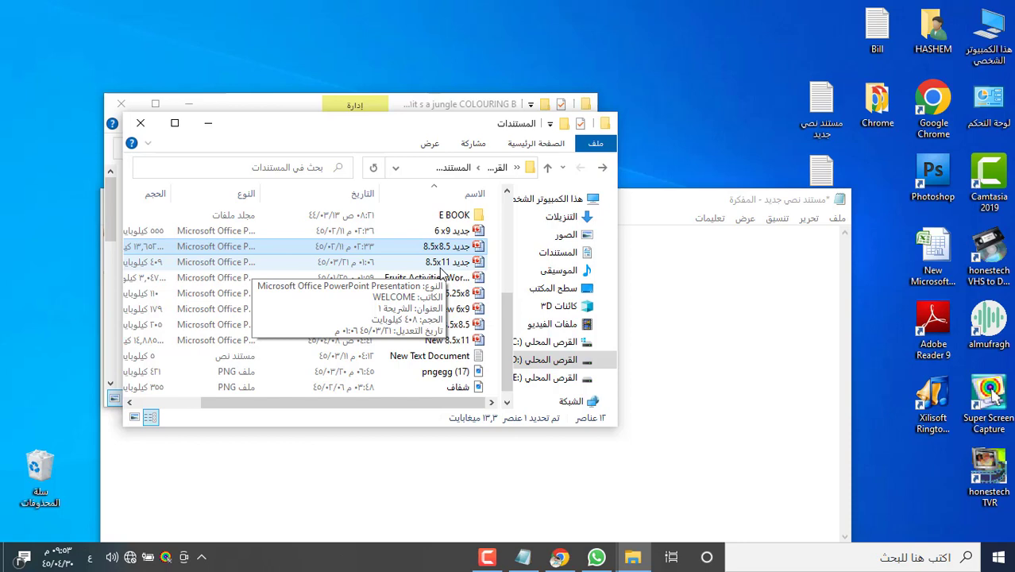
Open the جديد 8.5x11 presentation from the documents folder and bring up its page setup to check the slide width and height.
click(478, 267)
double_click(478, 269)
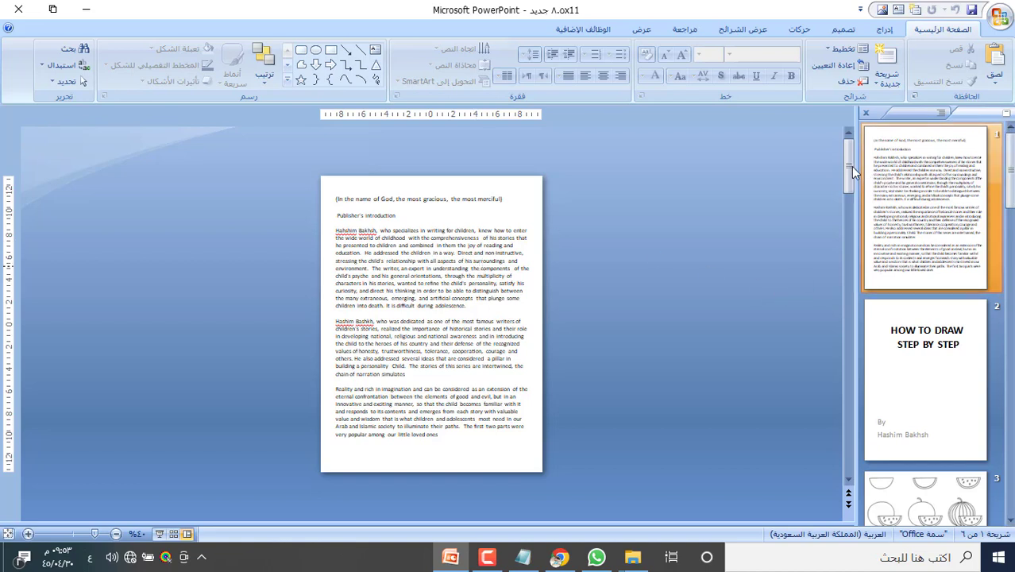
mouse_move(850, 166)
mouse_down()
mouse_move(846, 353)
mouse_move(846, 162)
mouse_up()
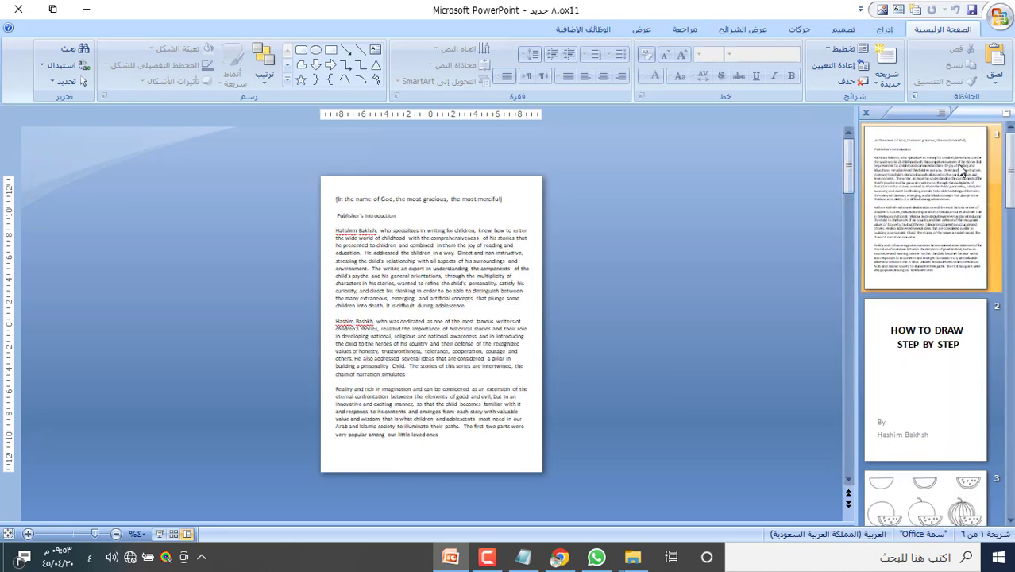
click(845, 30)
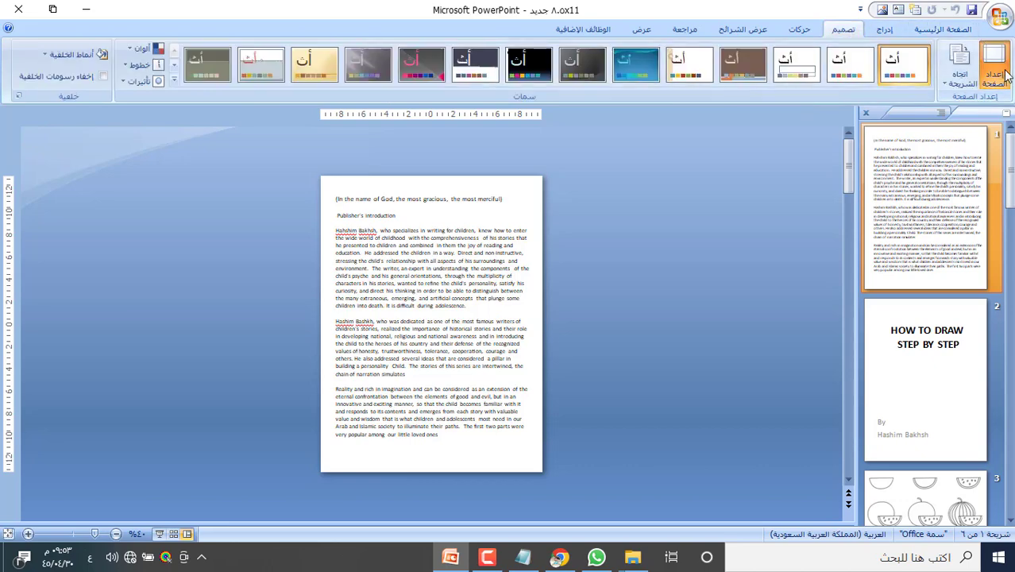
click(1004, 73)
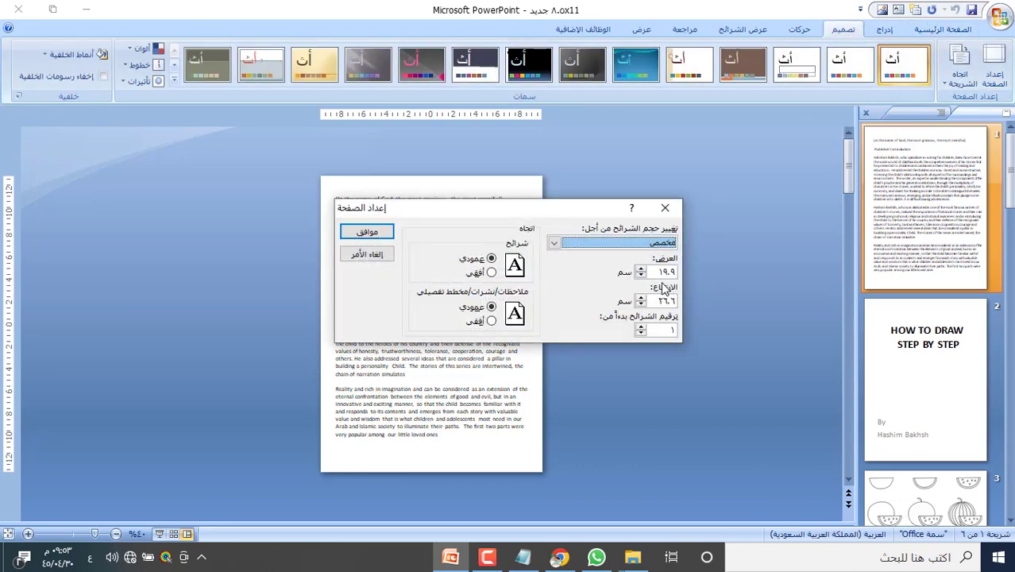